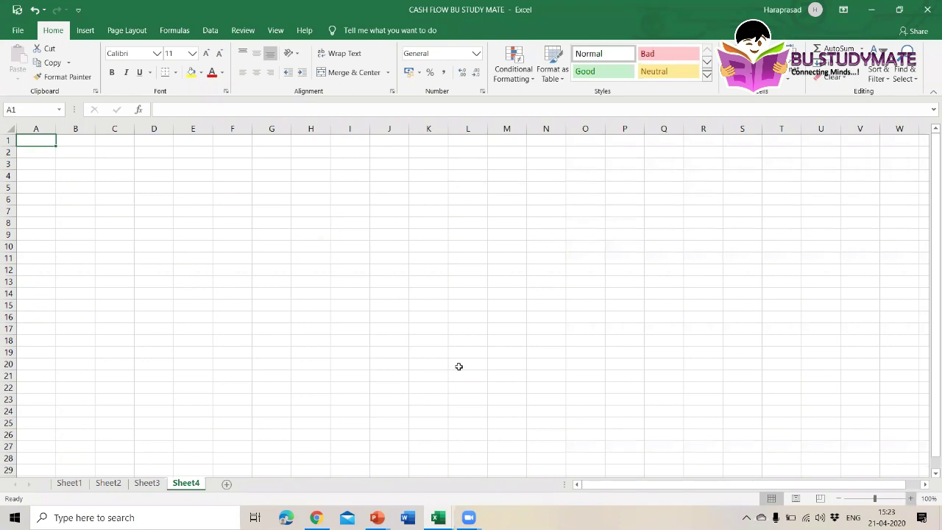
Step: Enter the title "LIQUIDATOR FINAL STATEMENT ACCOUNT" in cell A1 of Sheet4
scroll(459, 366, "up", 2)
scroll(214, 294, "up", 1)
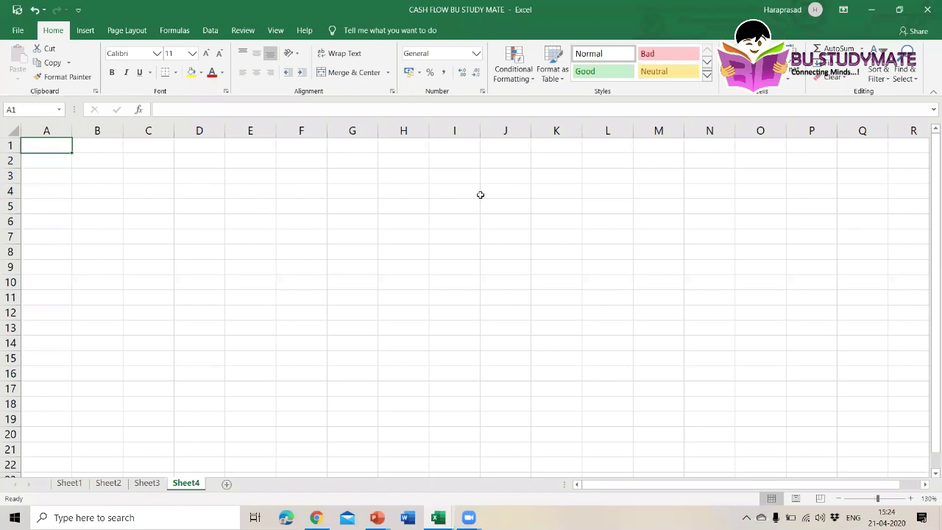
type("LIQ")
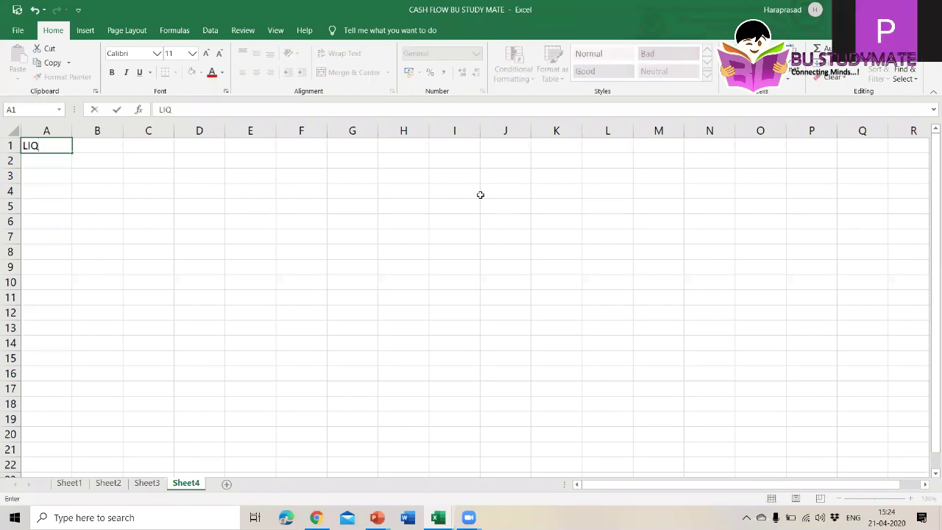
type("UIDATIOR FINAL ")
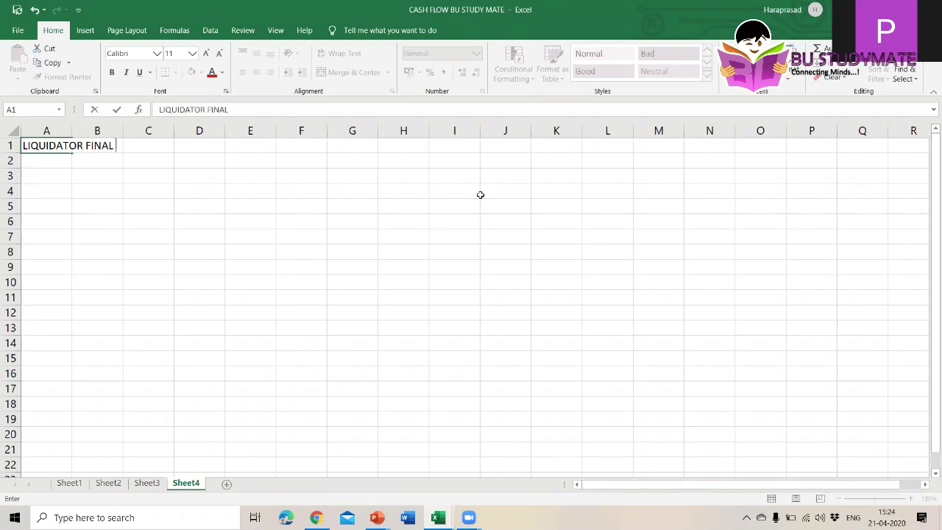
type("STATEMENT ACCOUNT")
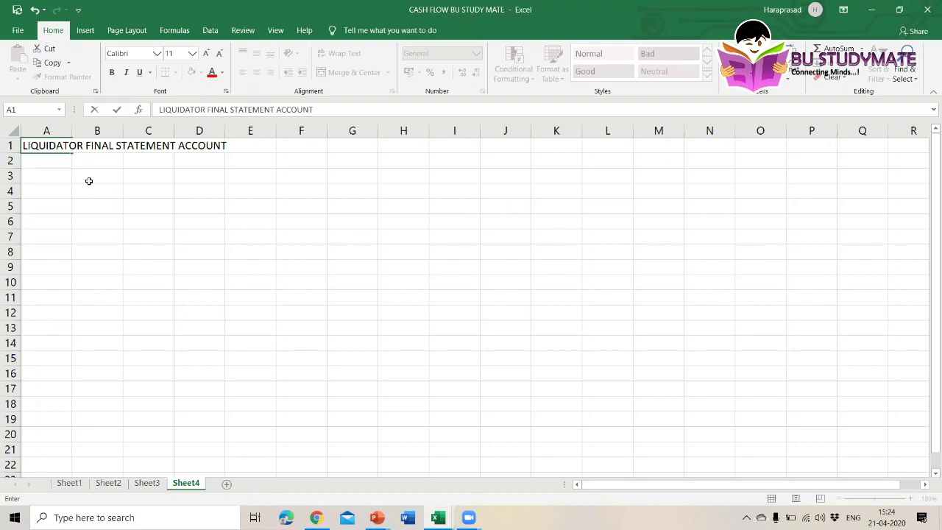
left_click(51, 173)
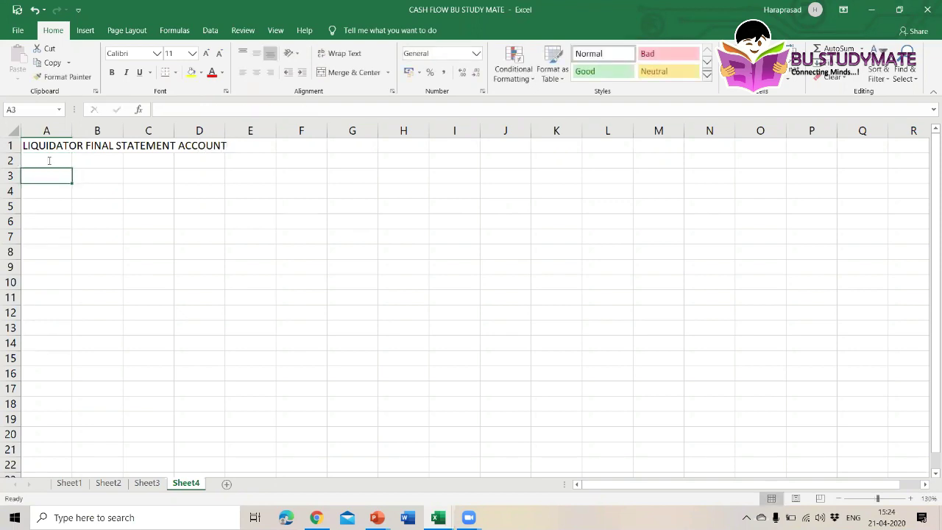
Step: Enter the heading "PARTICULARS" in A2 and the section label "ASSET REALISATION:" in A3
left_click(49, 161)
type("PA")
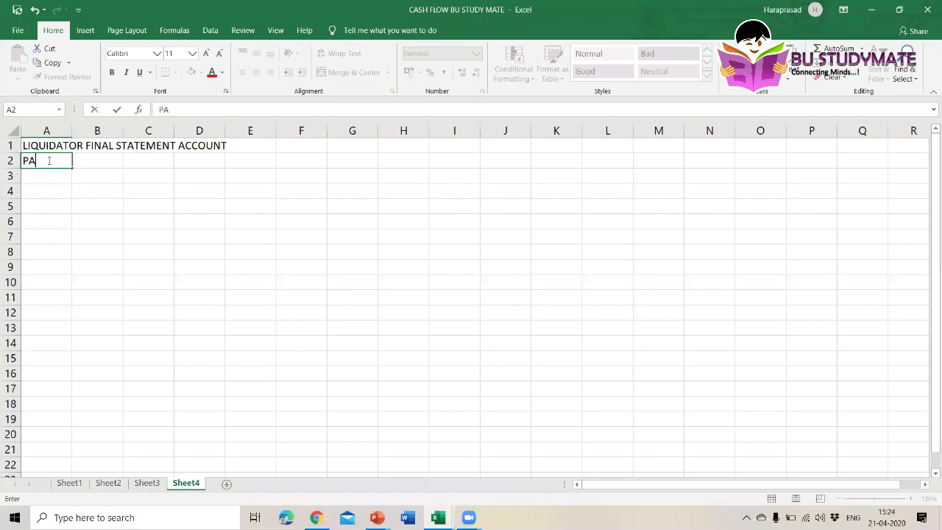
type("RTICULARS")
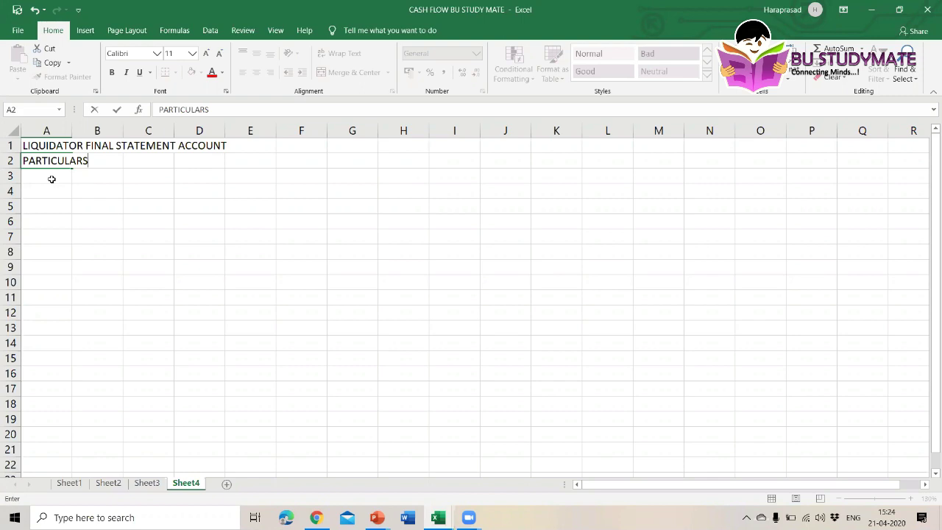
key("Return")
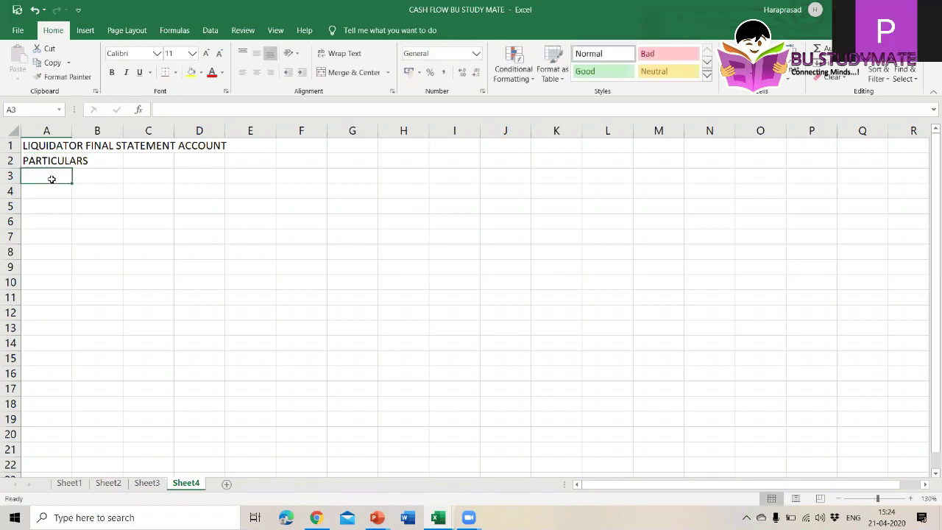
type("ASSET REA")
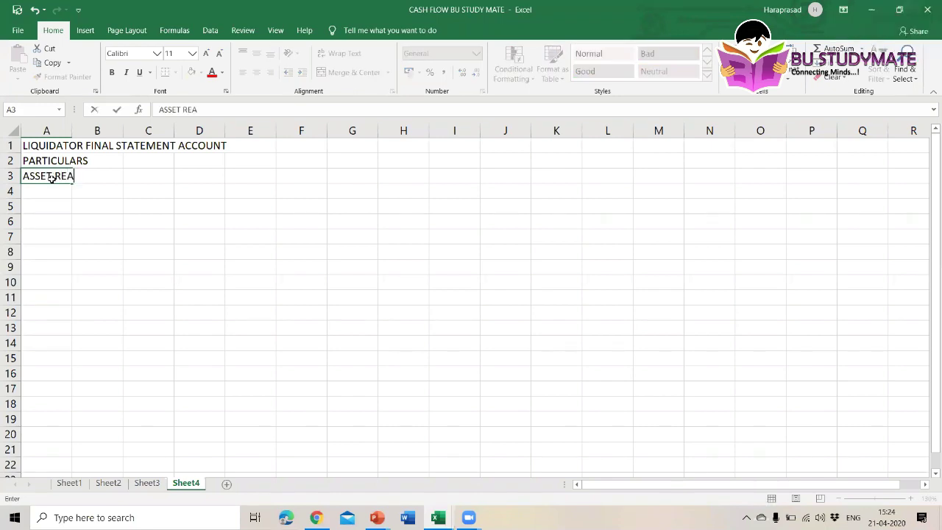
type("LI")
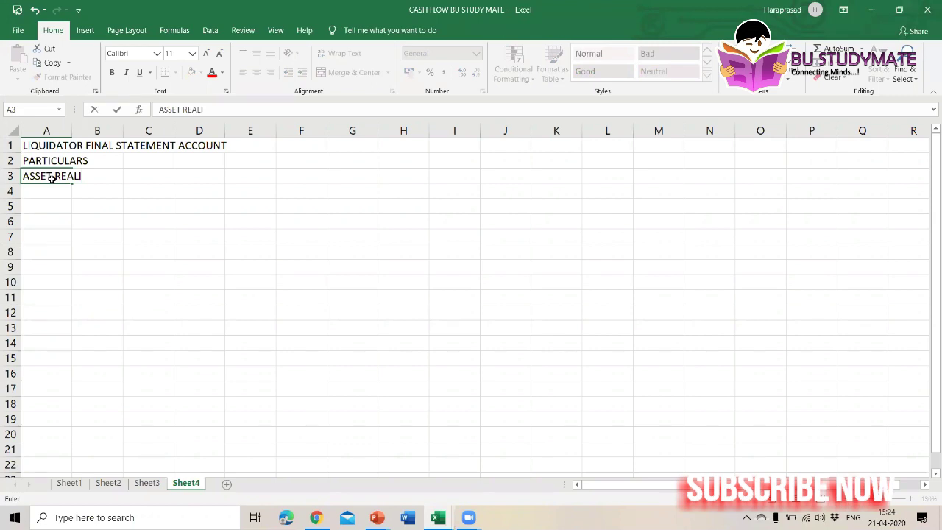
type("SATION:")
key("Return")
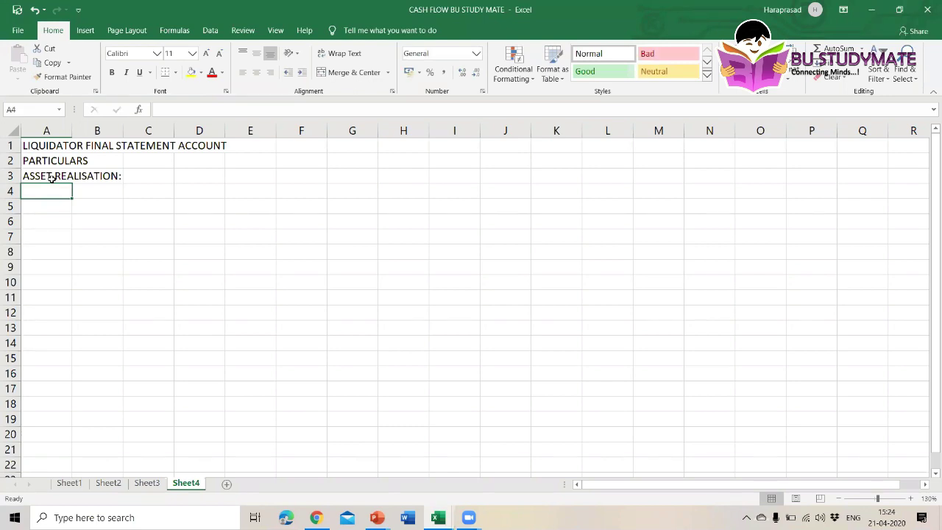
Step: List land, patent, stock and debtors in A4:A7 and "cash at bank" in A9, leaving A8 empty
type("land")
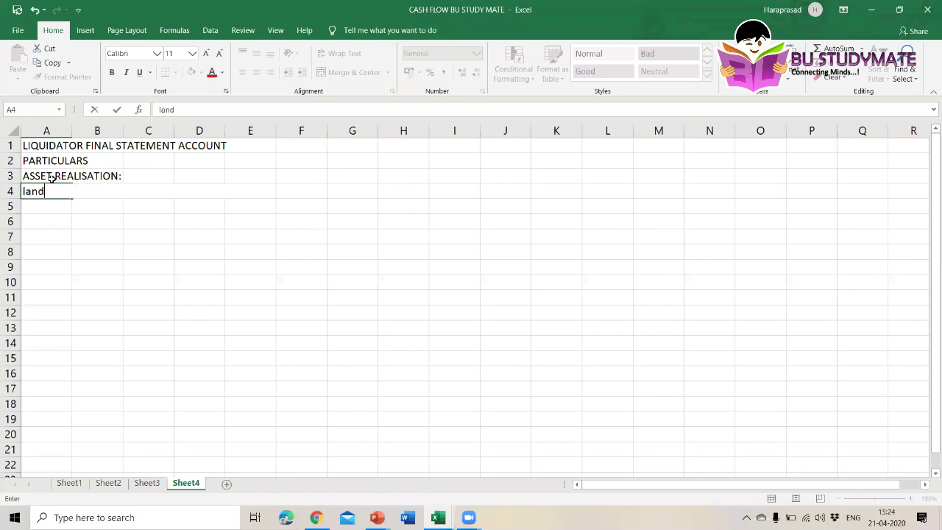
key("Return")
type("patent")
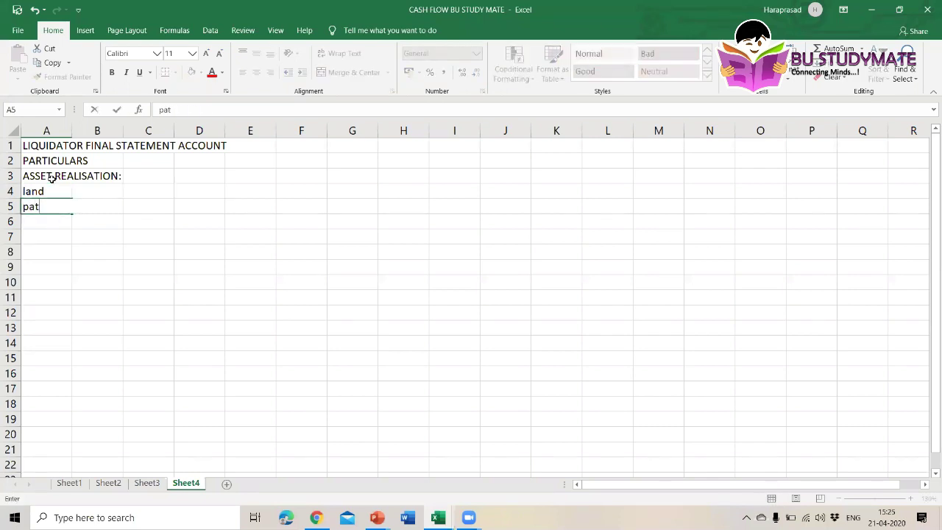
key("Return")
type("stock")
key("Return")
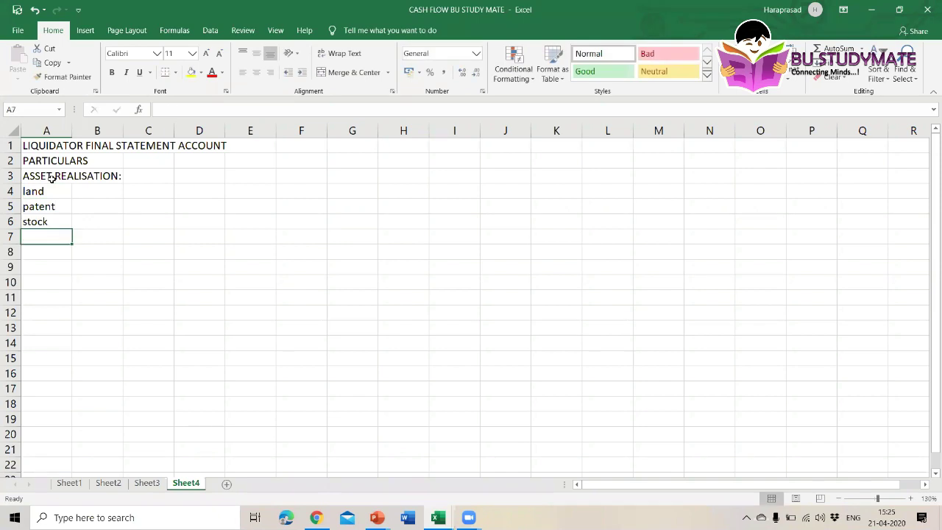
type("debtors")
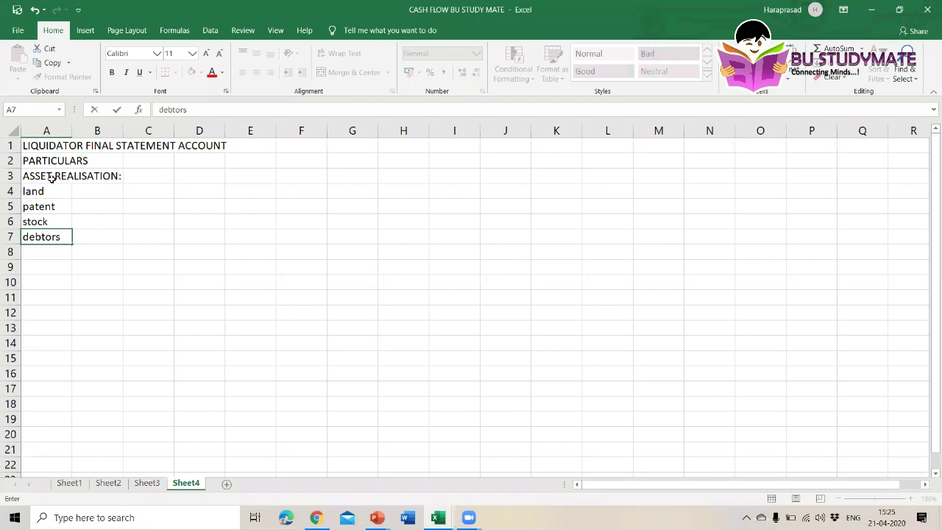
key("Return")
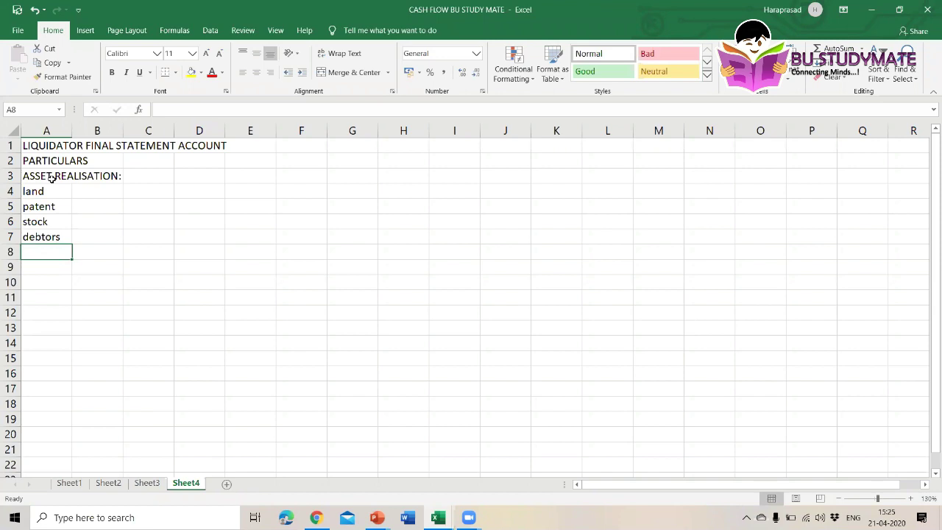
key("Return")
type("cas")
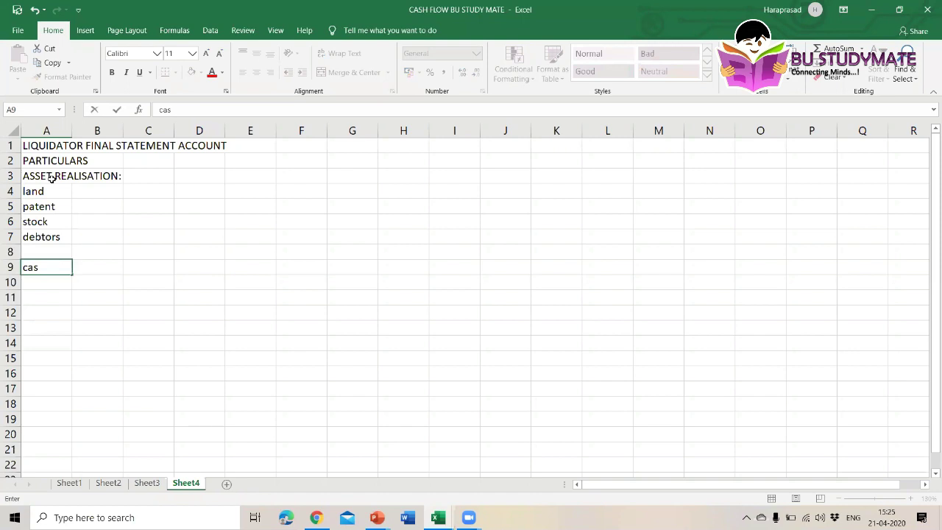
type("h at bank")
Step: Enter the realisation amounts 240000, 400000, 60000, 120000 and 160000 in cells C4 to C8
left_click(145, 190)
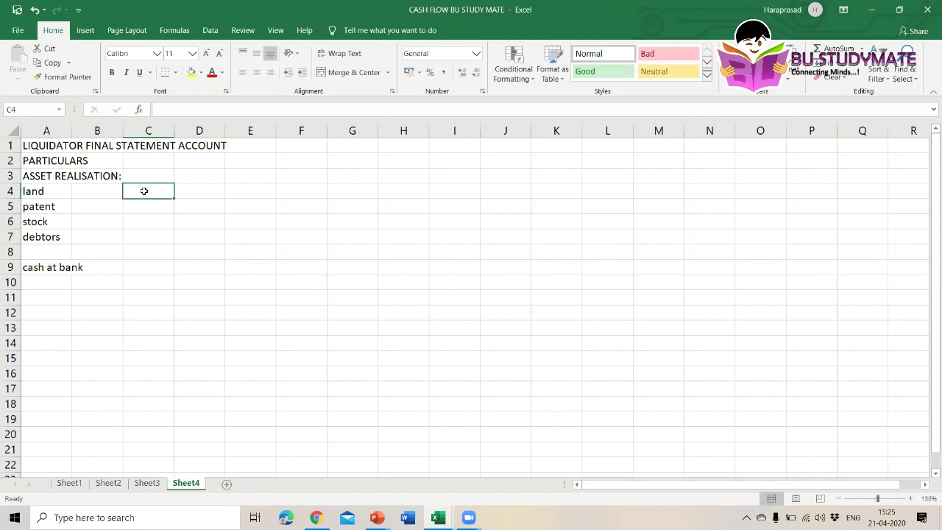
type("240000")
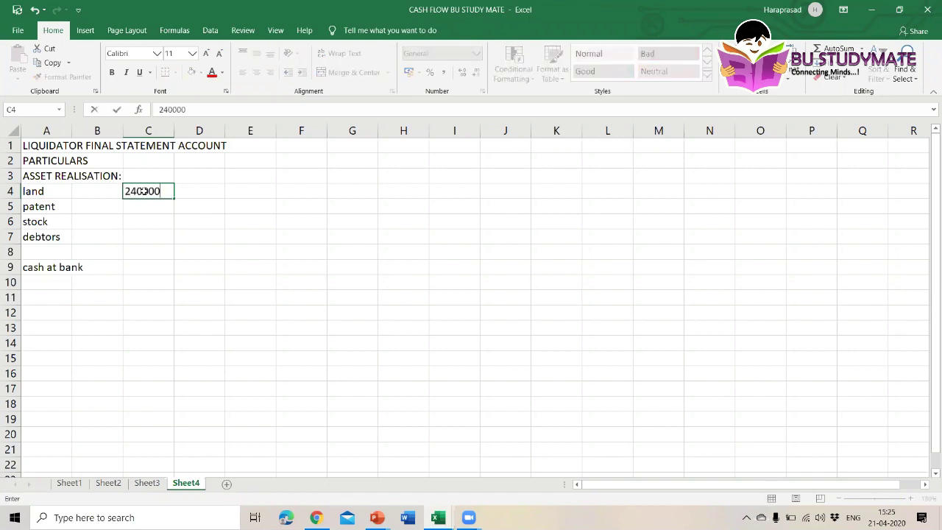
key("Return")
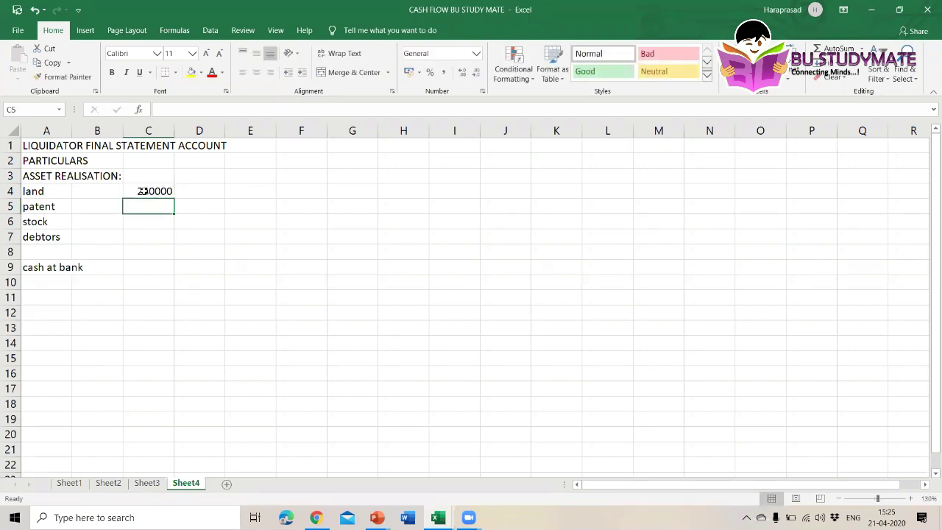
type("400000")
key("Return")
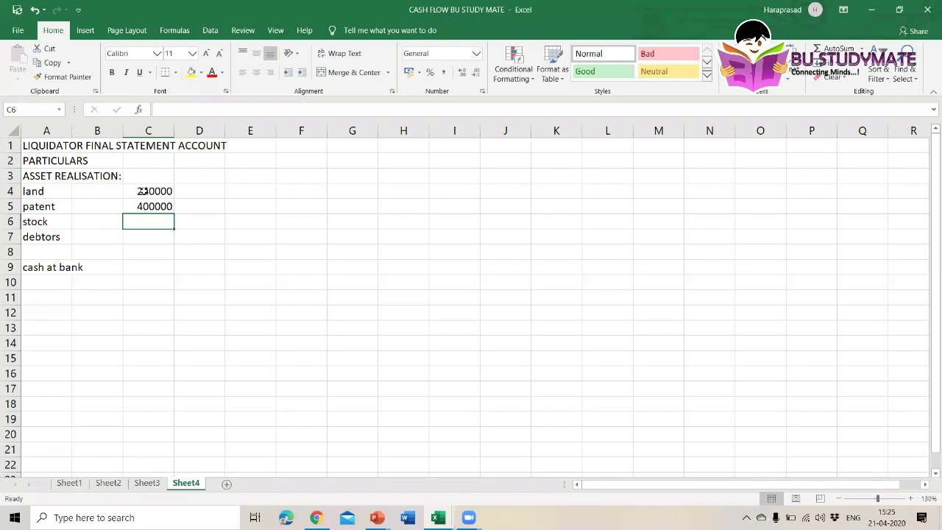
type("60000")
key("Return")
type("120000")
key("Return")
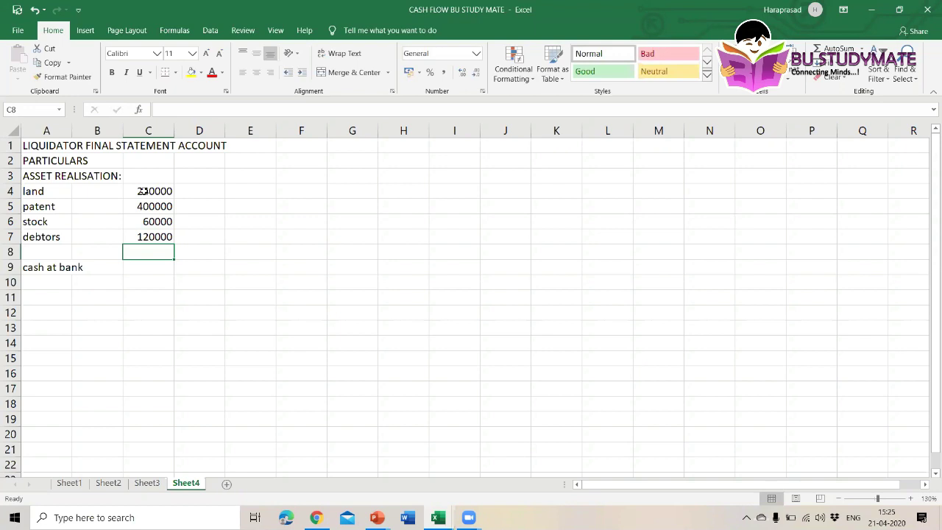
type("160000")
key("Return")
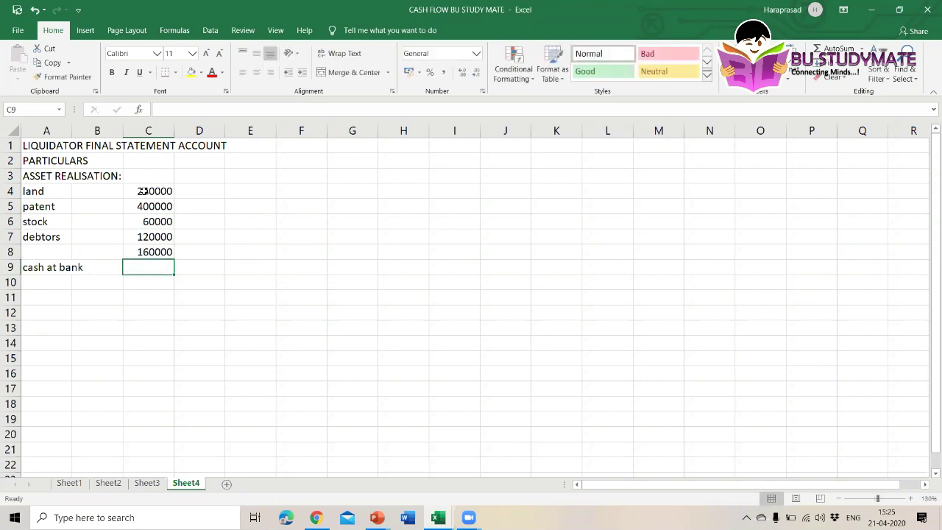
key("Return")
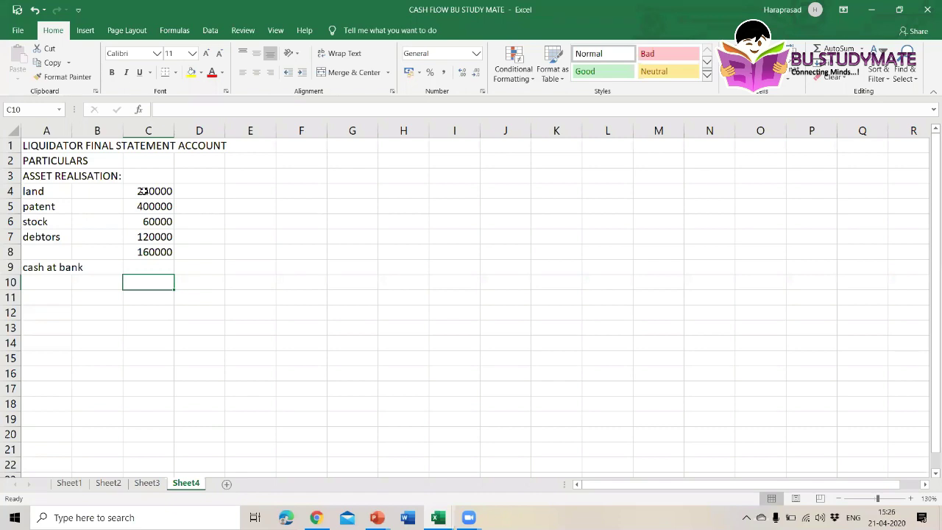
left_click(137, 265)
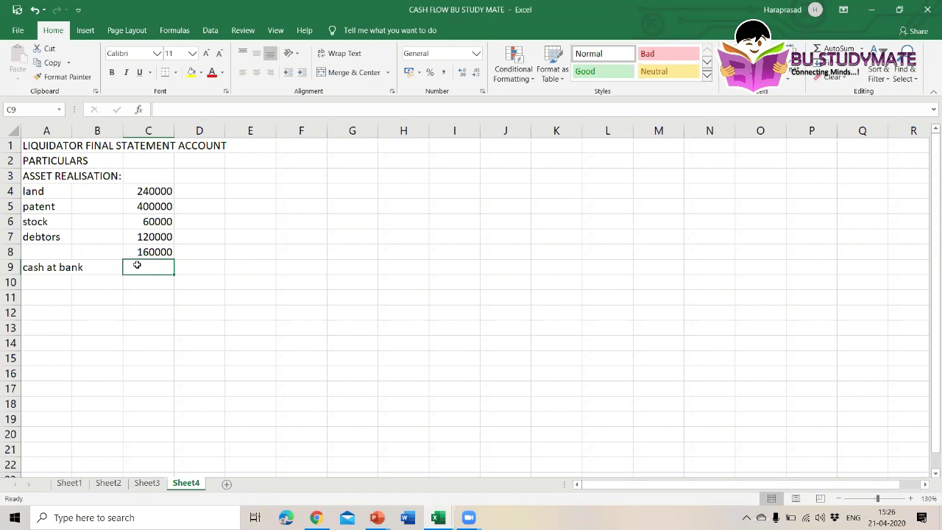
Step: Relabel the asset rows A5 to A8 as plant, patent, stock and debtors
left_click(50, 207)
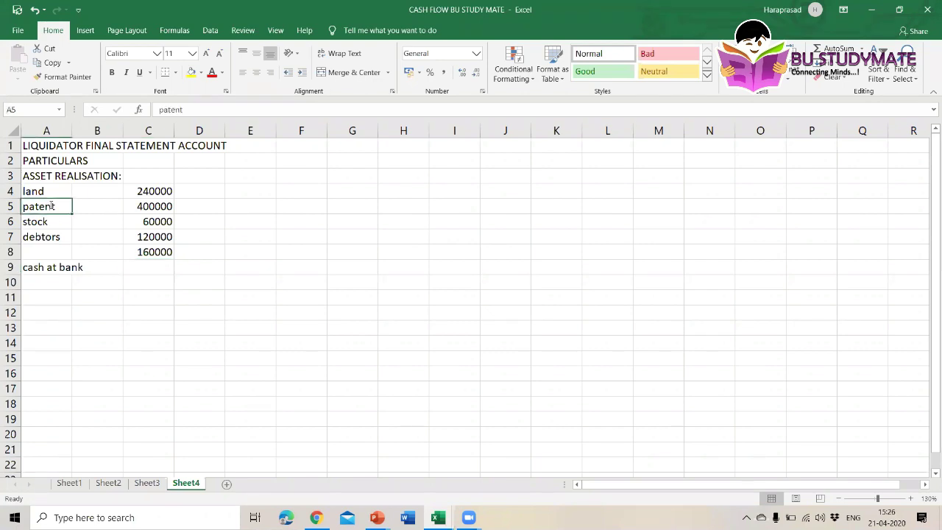
type("p")
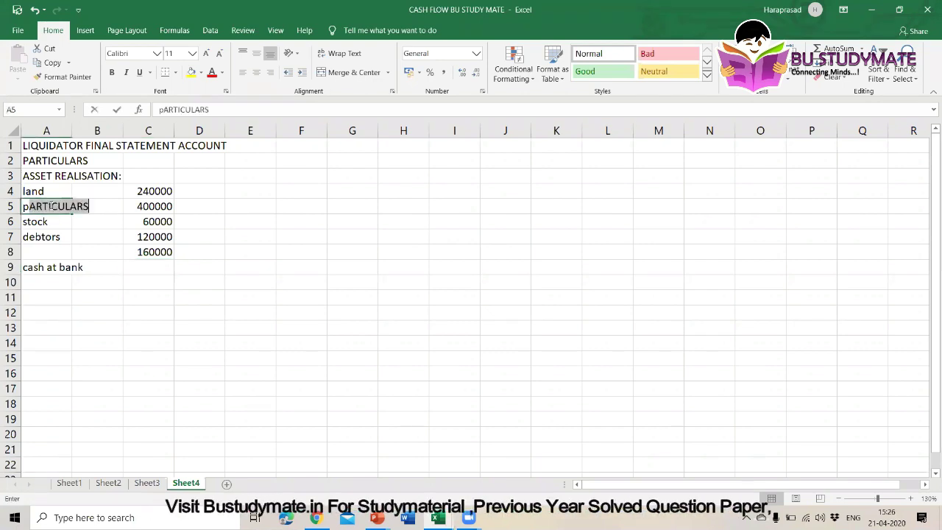
type("lant")
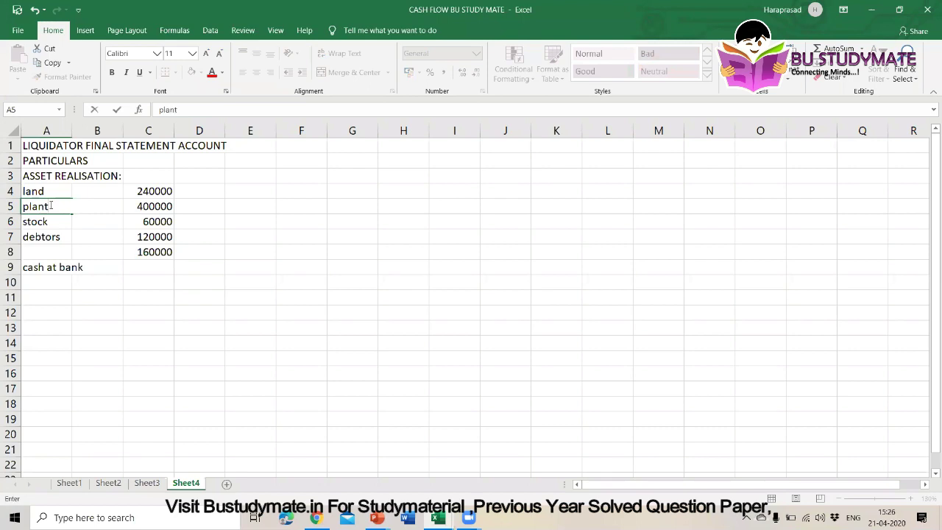
key("Return")
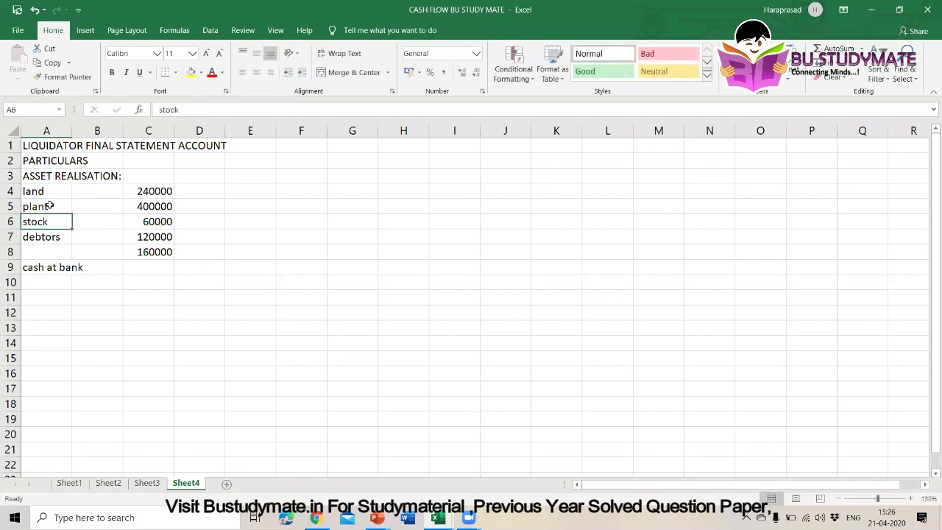
type("patent")
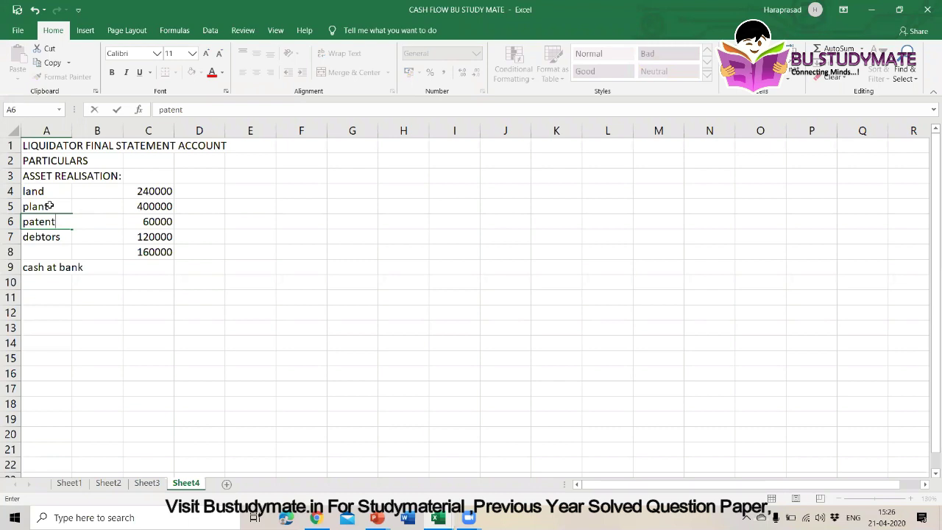
key("Return")
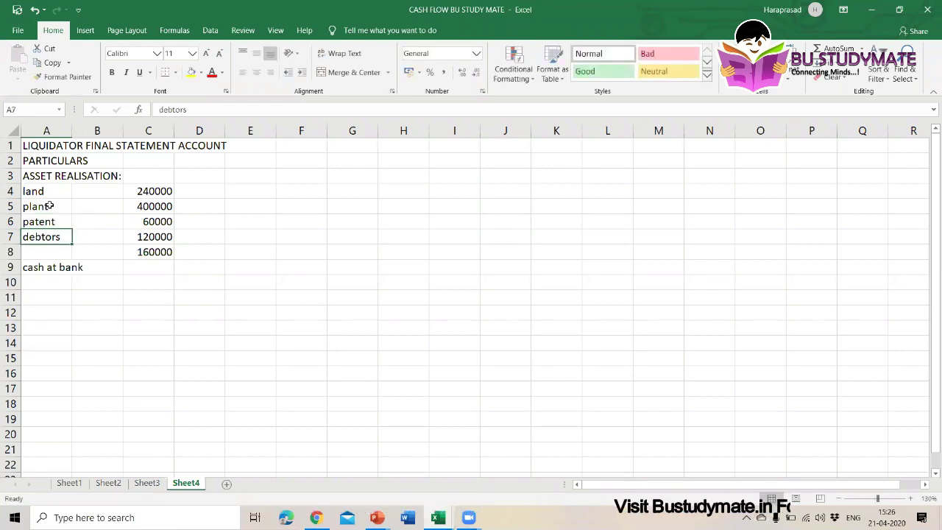
type("s")
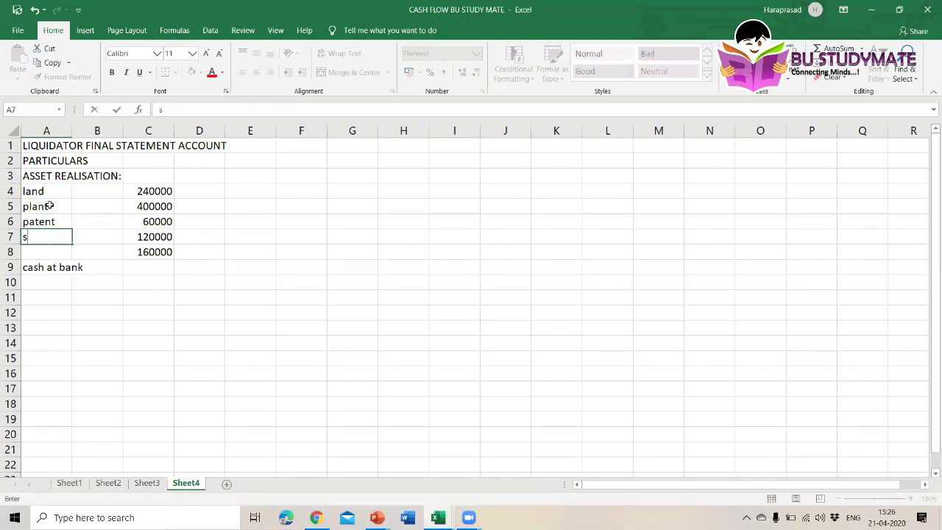
type("tock")
key("Return")
type("debt")
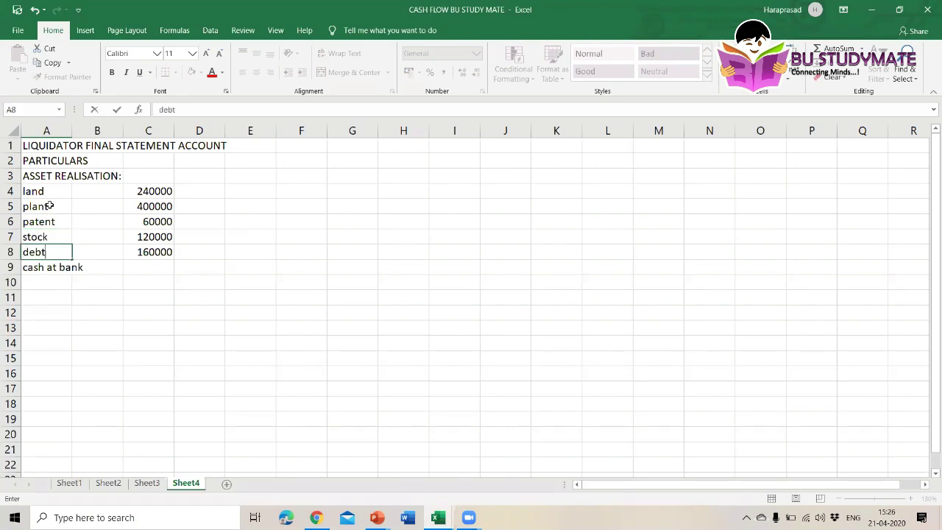
type("ors")
key("Return")
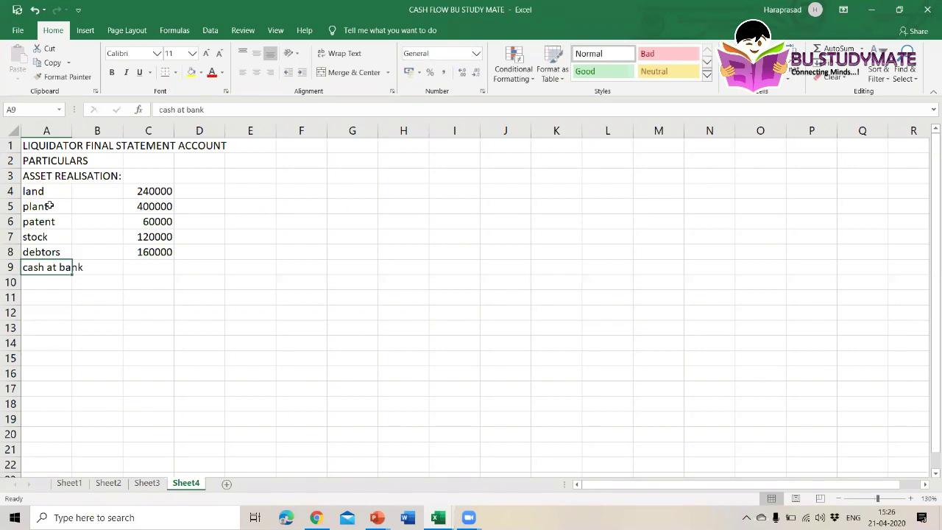
Step: Enter 60000 in C9 for cash at bank and total C4:C20 in C21 with a SUM formula
key("Right")
key("Right")
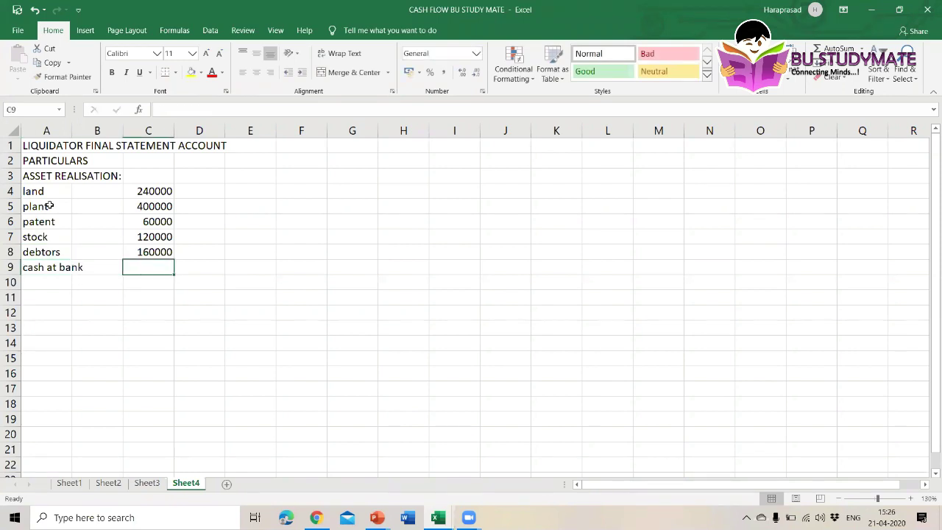
type("60000")
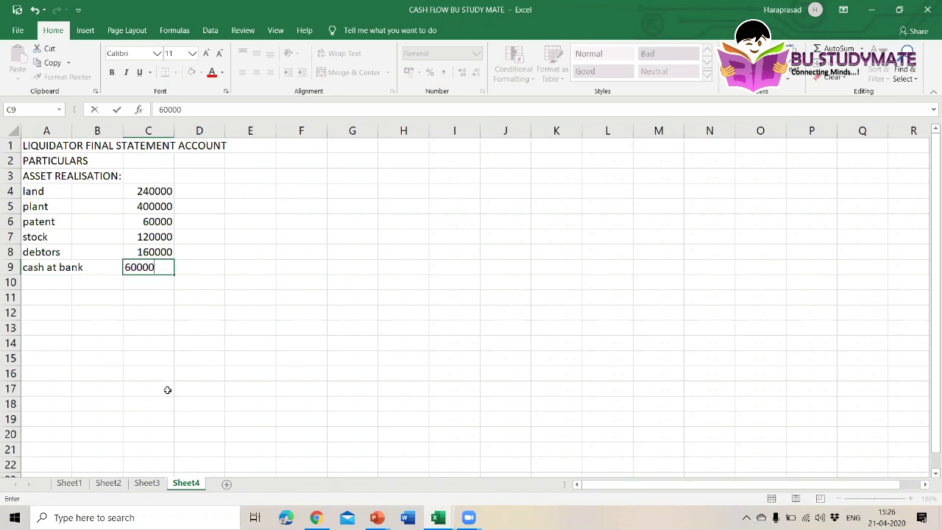
left_click(149, 457)
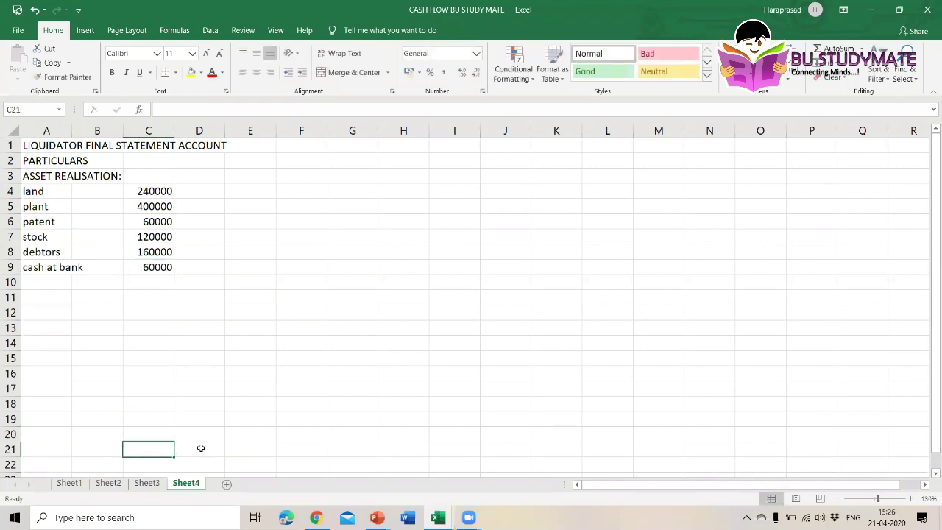
key("alt+equal")
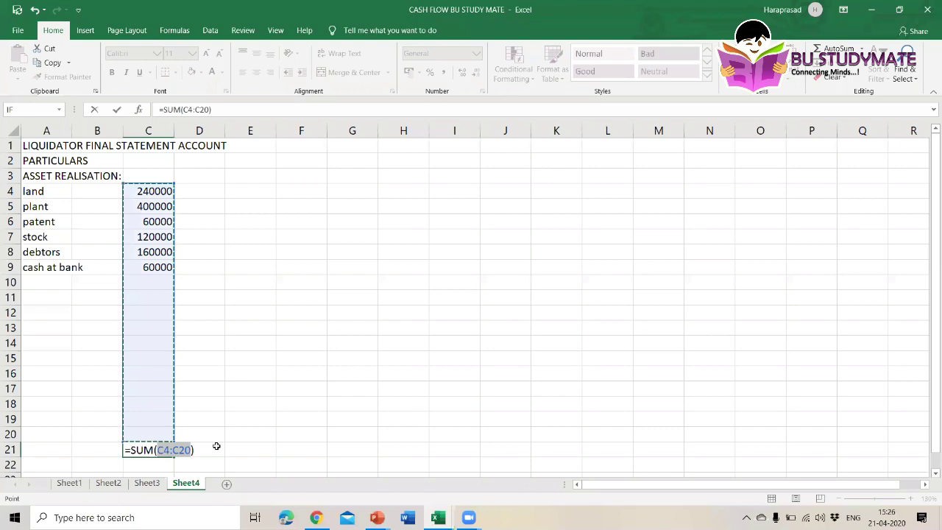
key("Return")
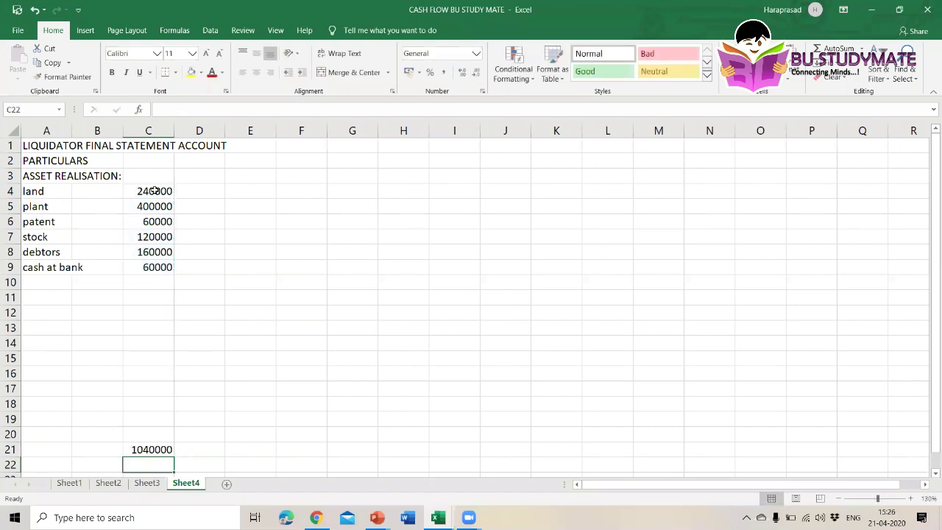
Step: Format the amounts in C4:C21 in comma style without decimal places
left_click_drag(157, 191, 153, 451)
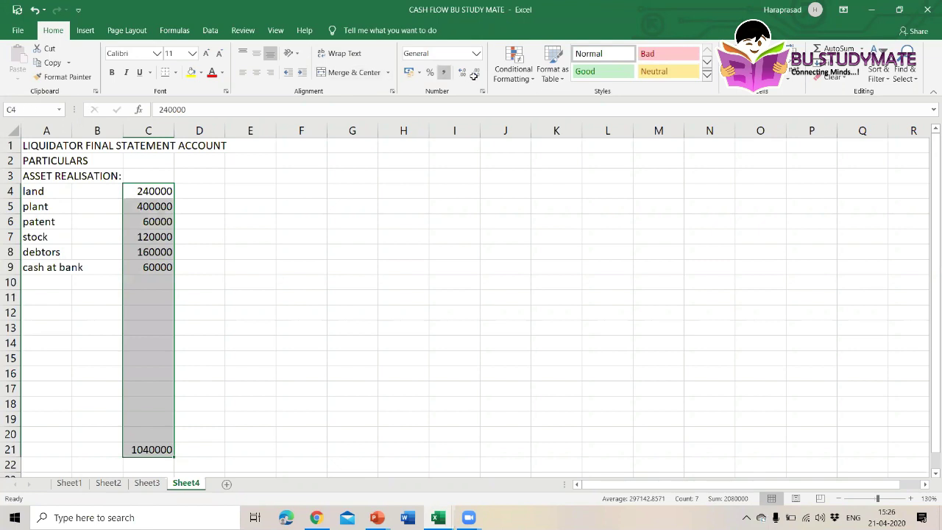
left_click(444, 72)
left_click(474, 75)
left_click(475, 75)
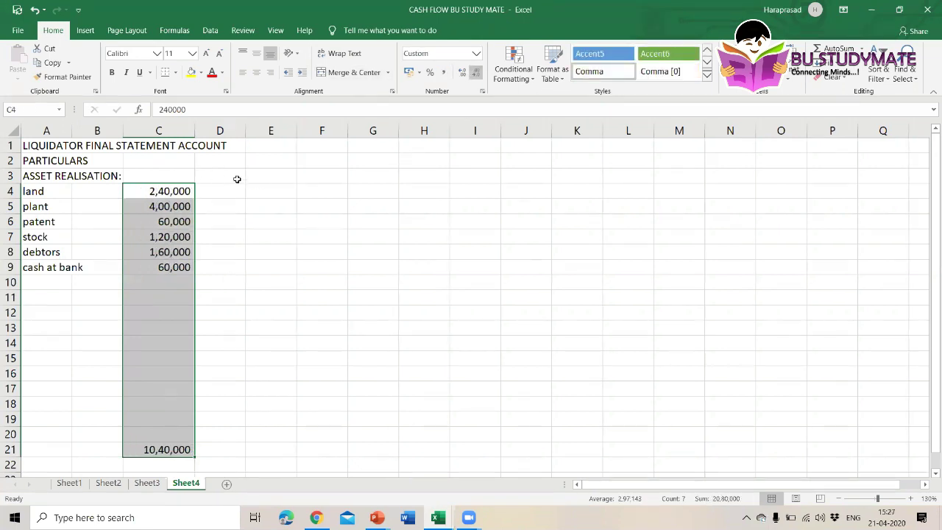
left_click(232, 177)
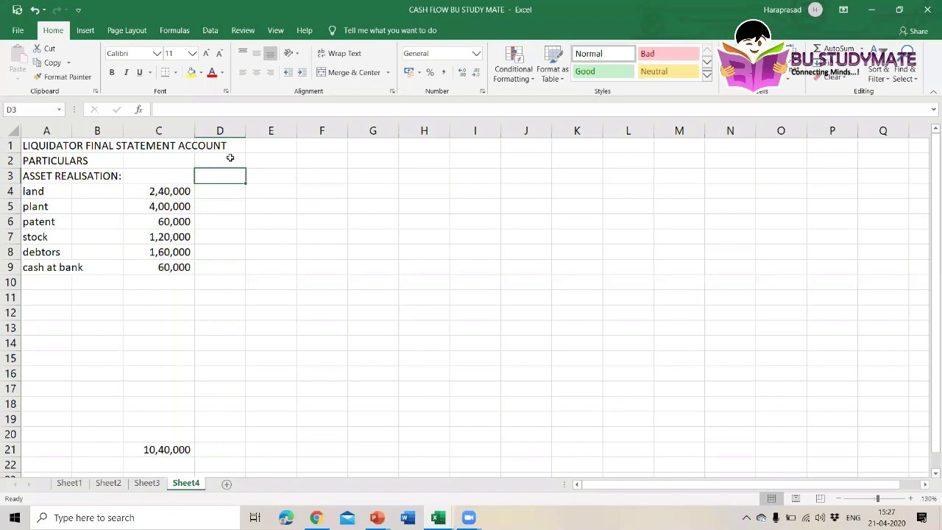
Step: Enter the column headings "amt" in C2, "particulars" in D2 and "amt" in H2
left_click(163, 159)
type("amt")
key("Tab")
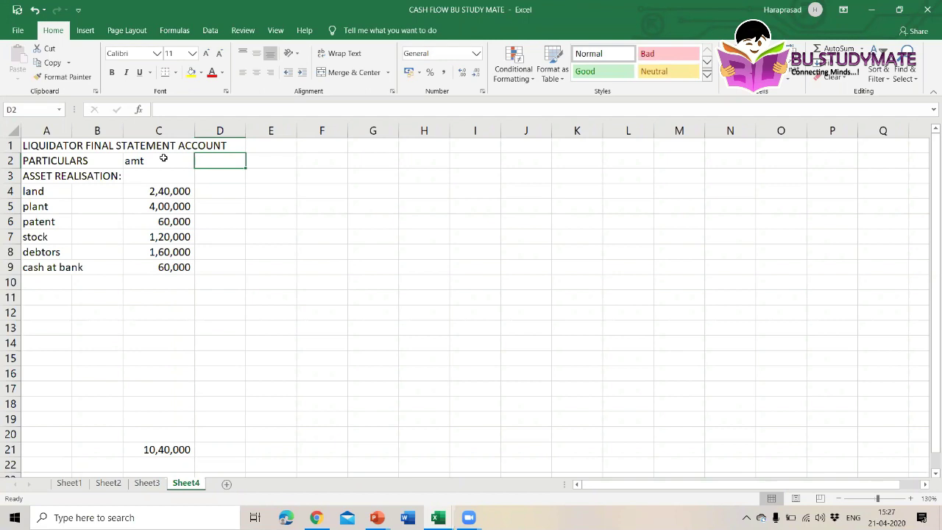
type("parti")
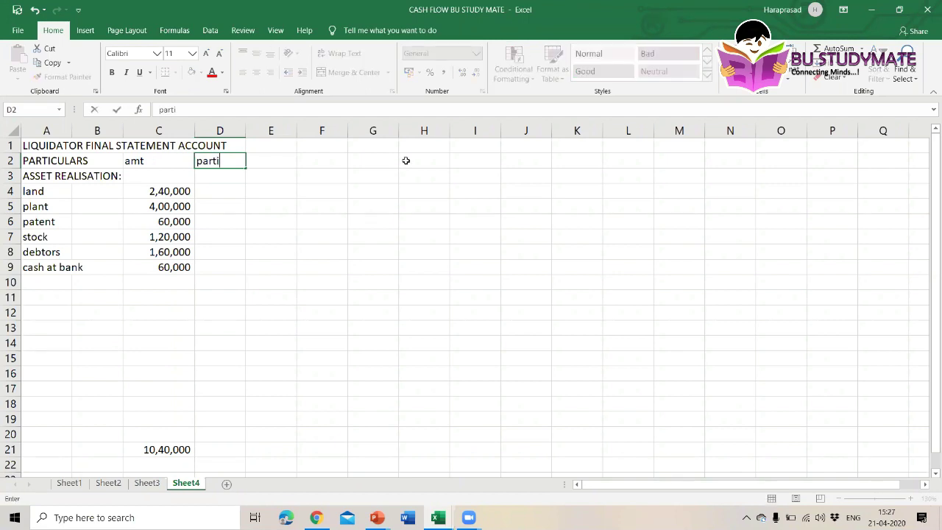
type("culars")
key("Tab")
key("Tab")
left_click(400, 159)
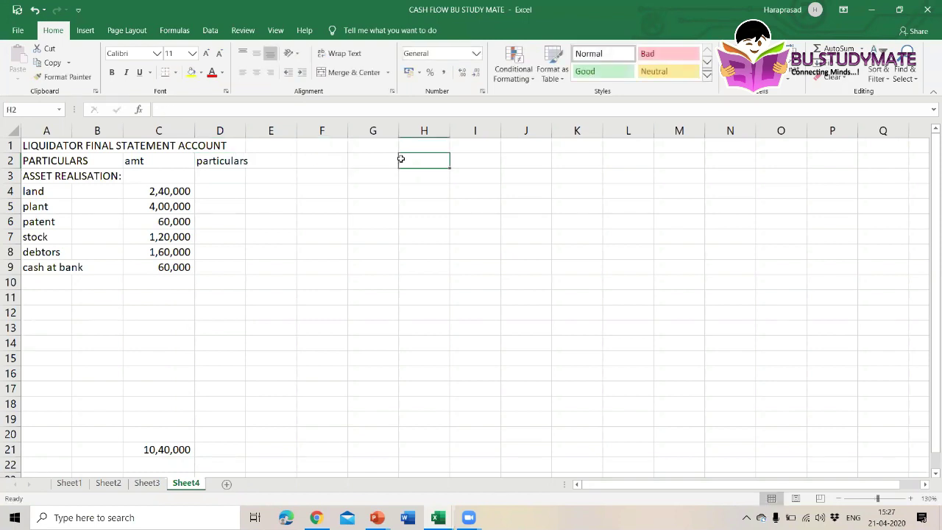
type("amt")
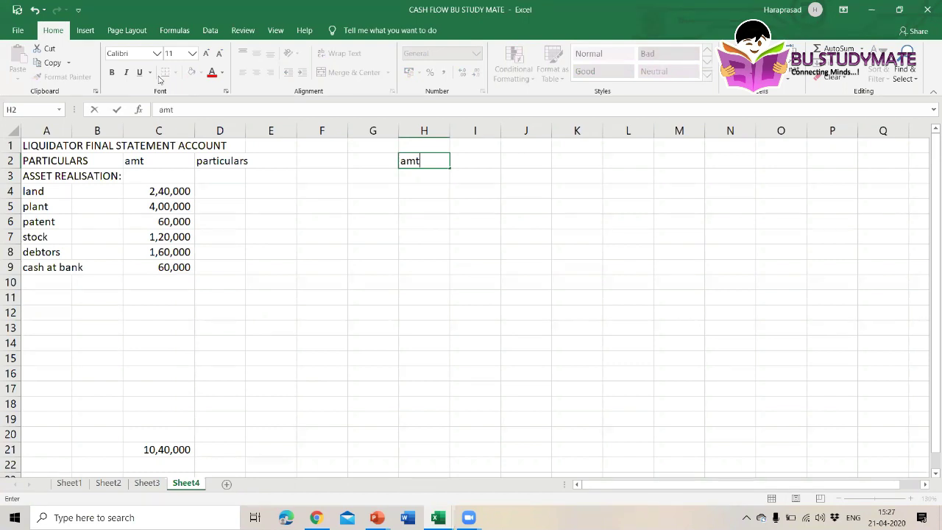
key("ctrl+u")
left_click(218, 173)
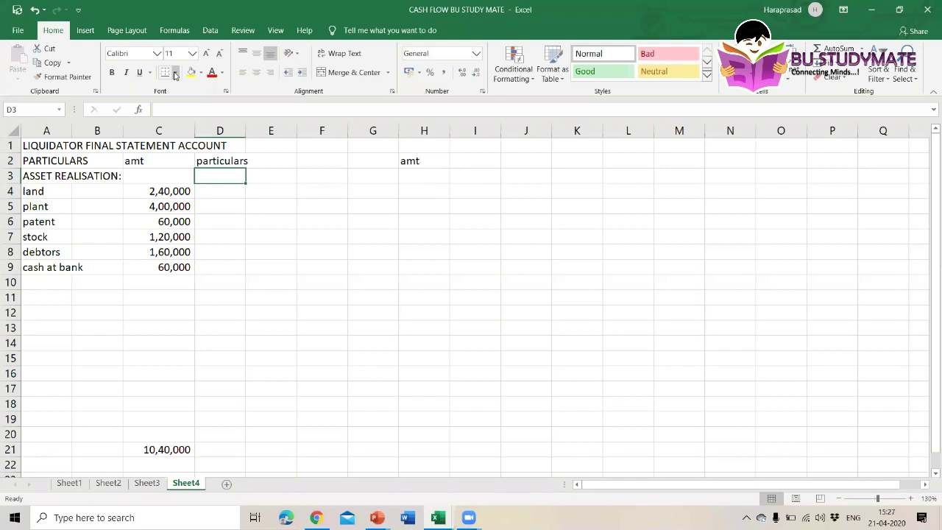
Step: Draw borders around heading row A2:H2, around column C and between columns G and H down to row 21
left_click(175, 76)
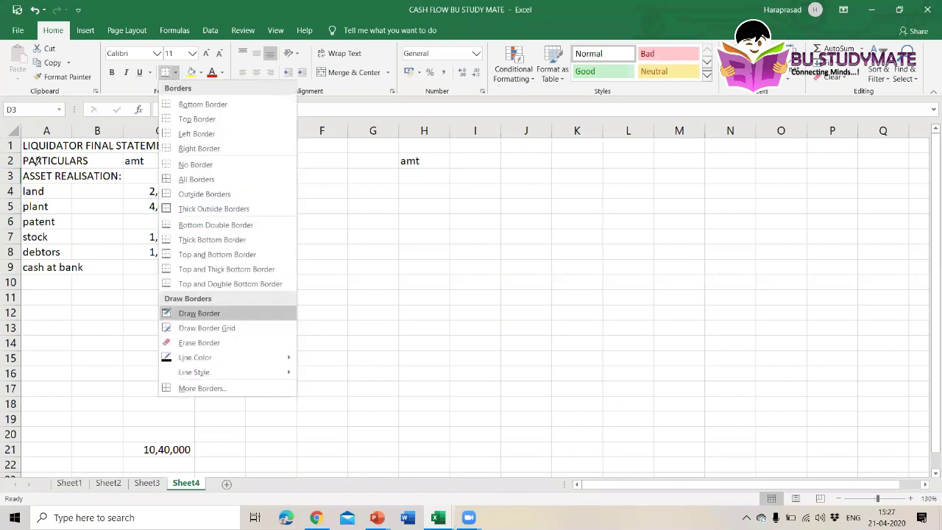
left_click(203, 311)
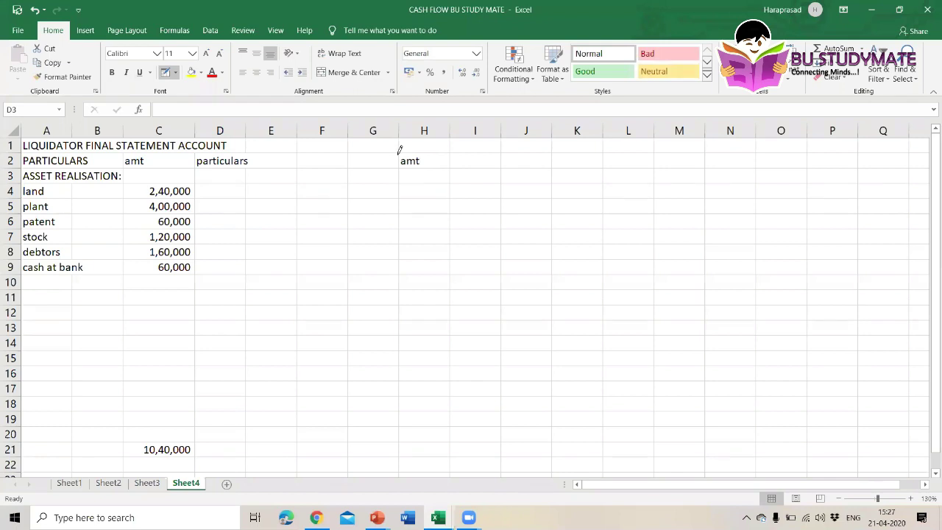
mouse_move(400, 151)
left_mouse_down()
mouse_move(400, 468)
mouse_move(402, 454)
left_mouse_up()
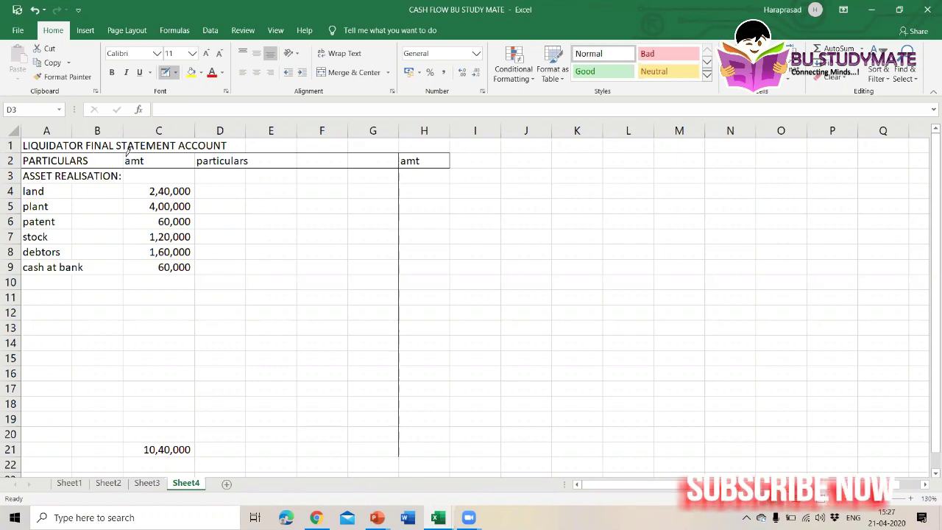
left_click_drag(124, 156, 144, 449)
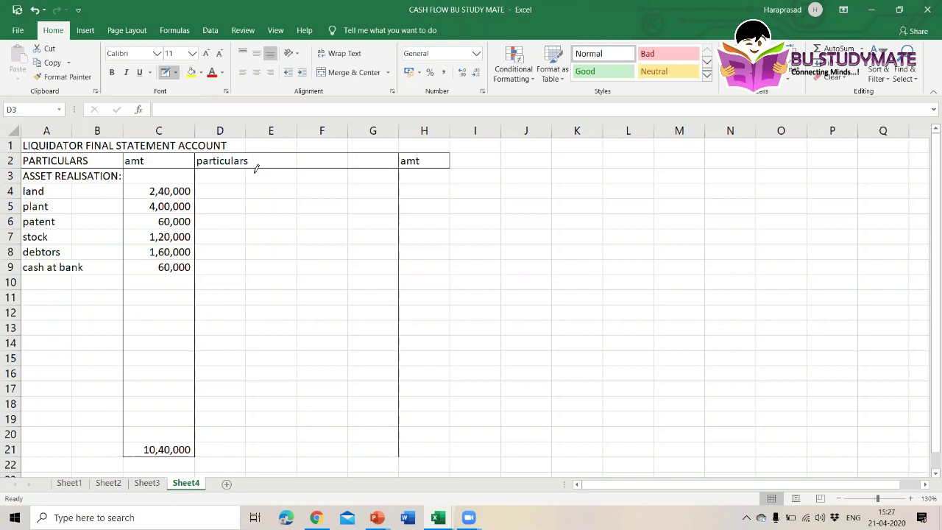
left_click(166, 74)
Step: Enter "secured crs" in D3 with the amount 100000 in H3
type("sec")
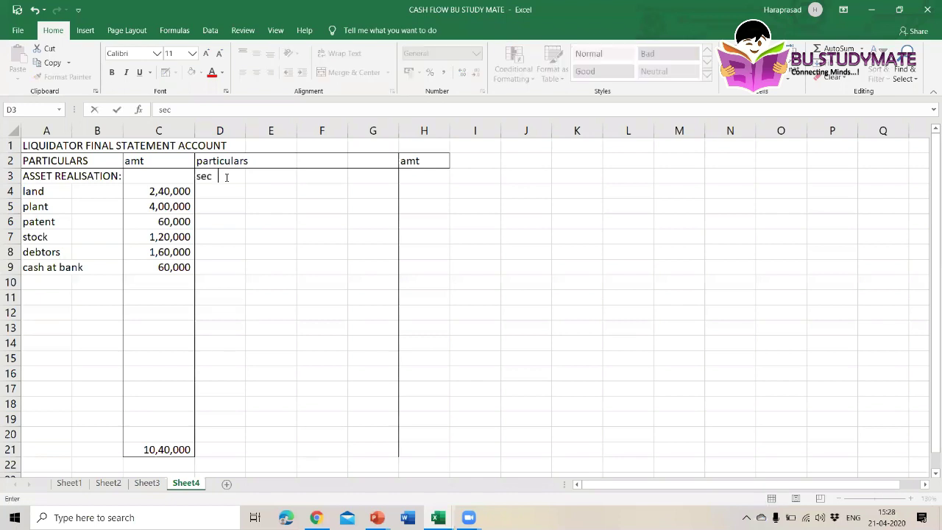
type("ured crs")
left_click(416, 178)
type("1")
type("00000")
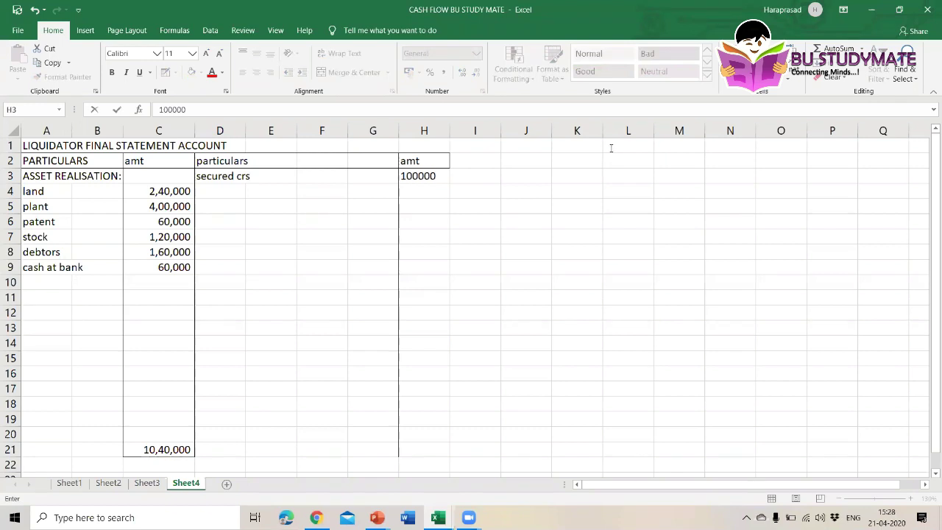
left_click(611, 148)
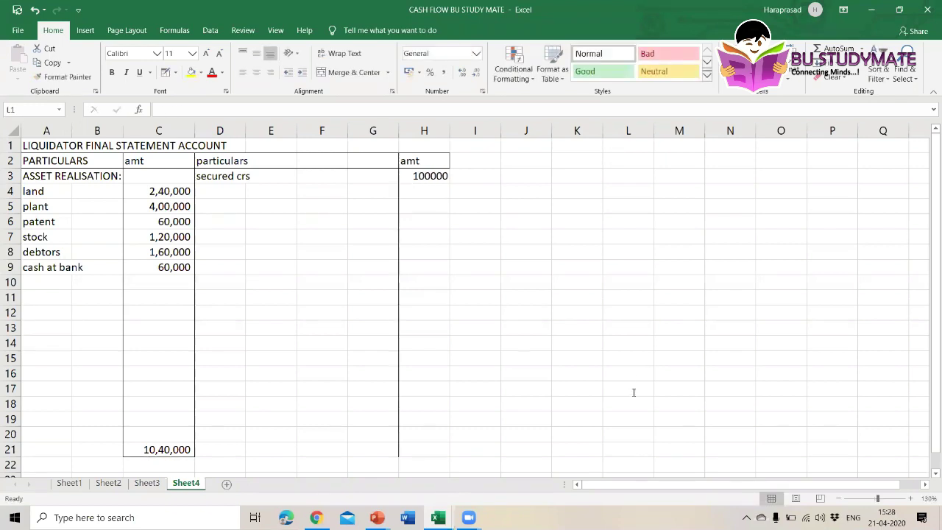
left_click(625, 330)
type("1")
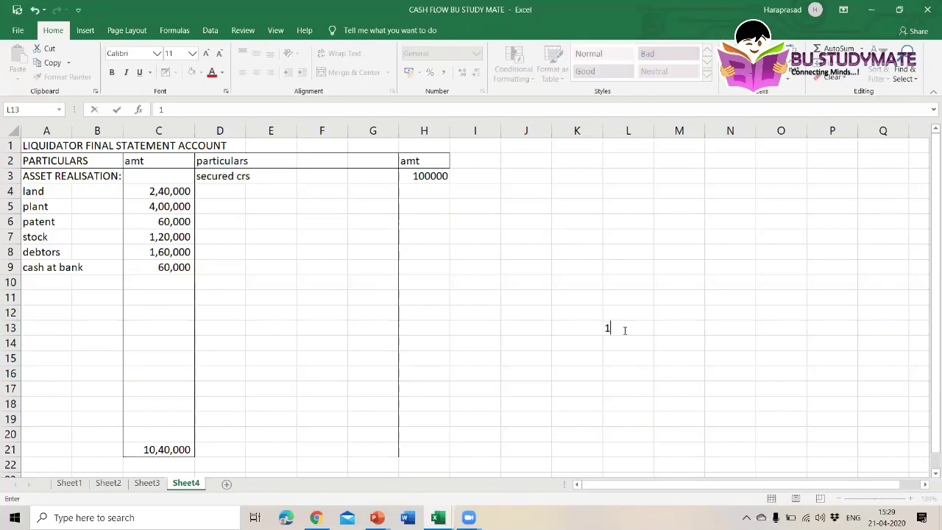
type("040000")
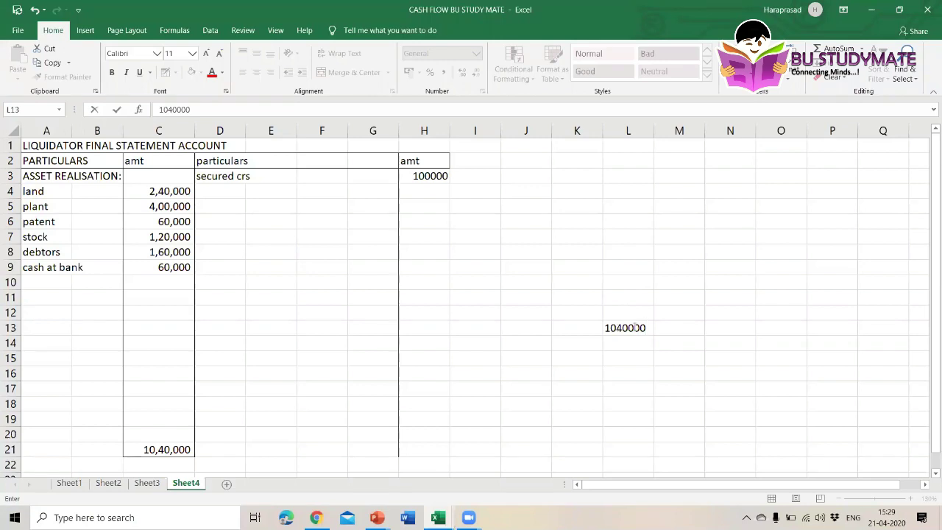
key("BackSpace")
key("BackSpace")
key("BackSpace")
key("BackSpace")
key("BackSpace")
key("BackSpace")
key("BackSpace")
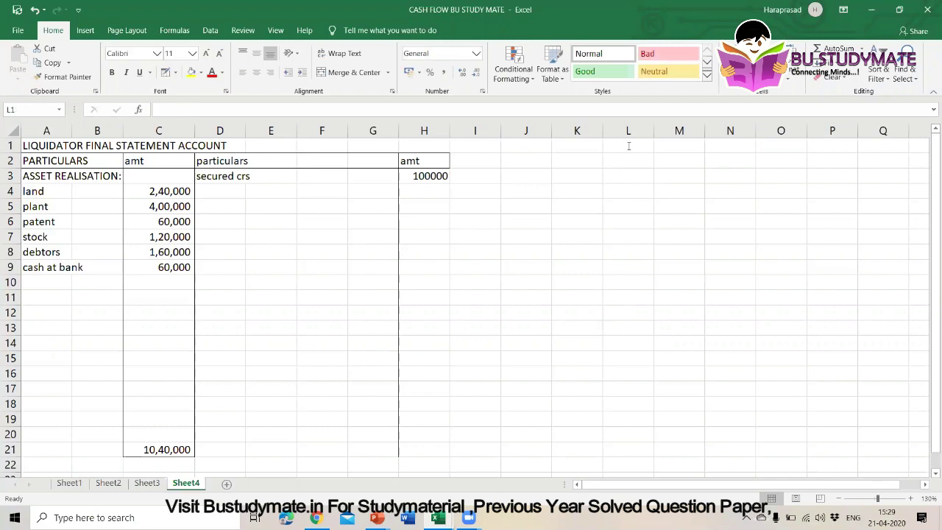
Step: Enter 1040000 in L1 and, in L13, a formula that subtracts each of the cells L2 to L11 from L1
type("10400")
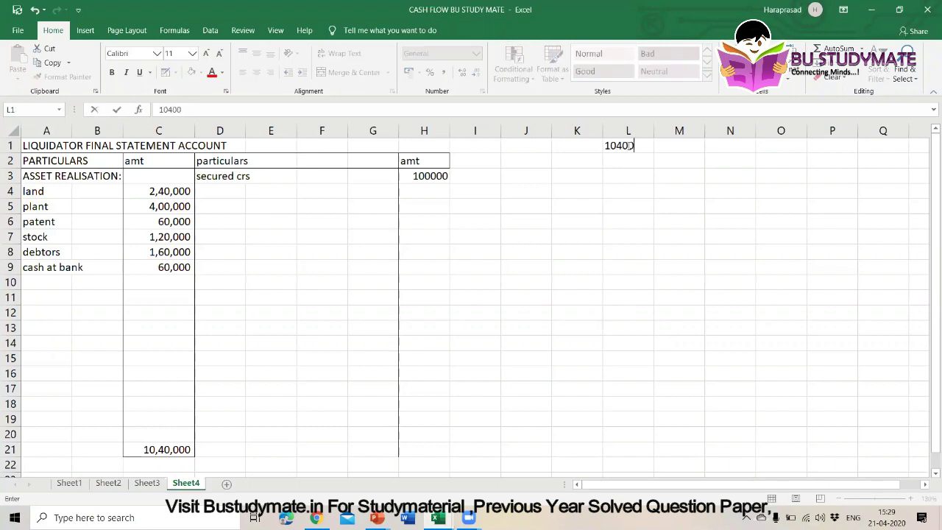
type("00")
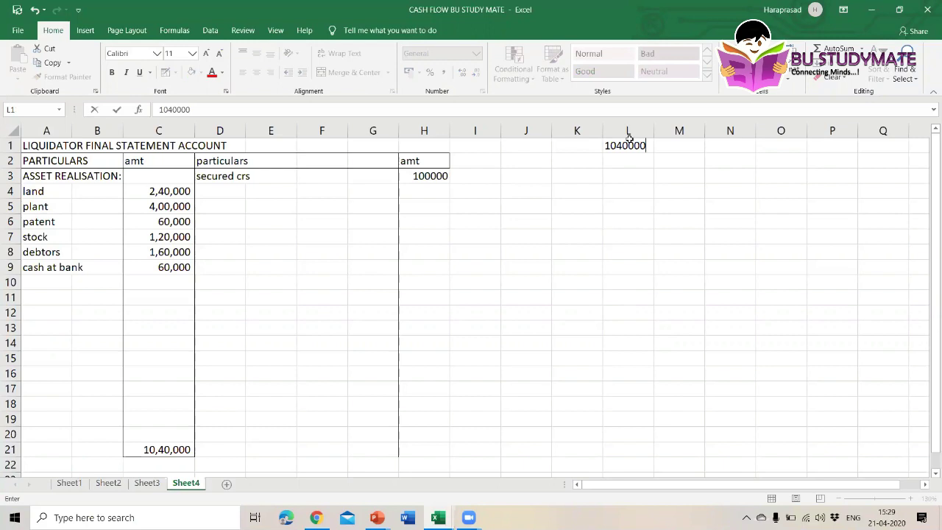
left_click(628, 327)
type("=")
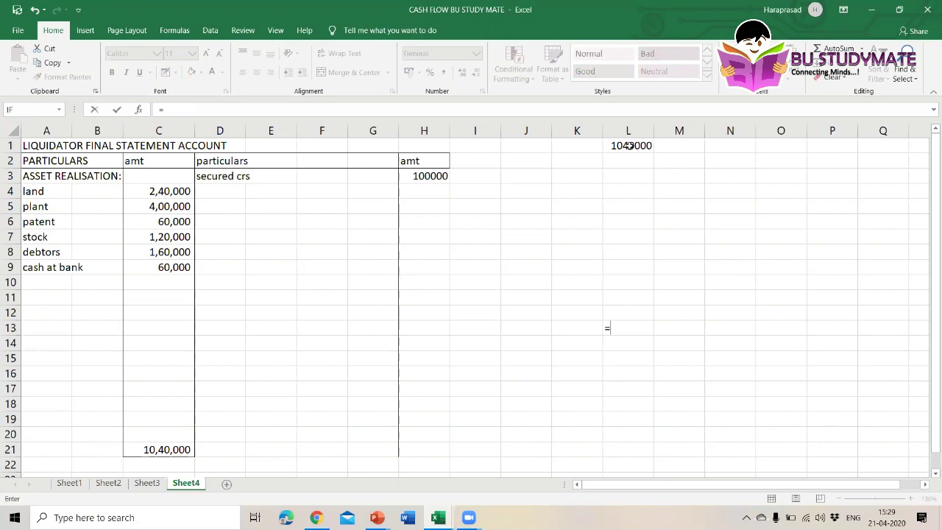
left_click(630, 144)
type("-L2-")
key("Up")
key("Up")
key("Up")
key("Up")
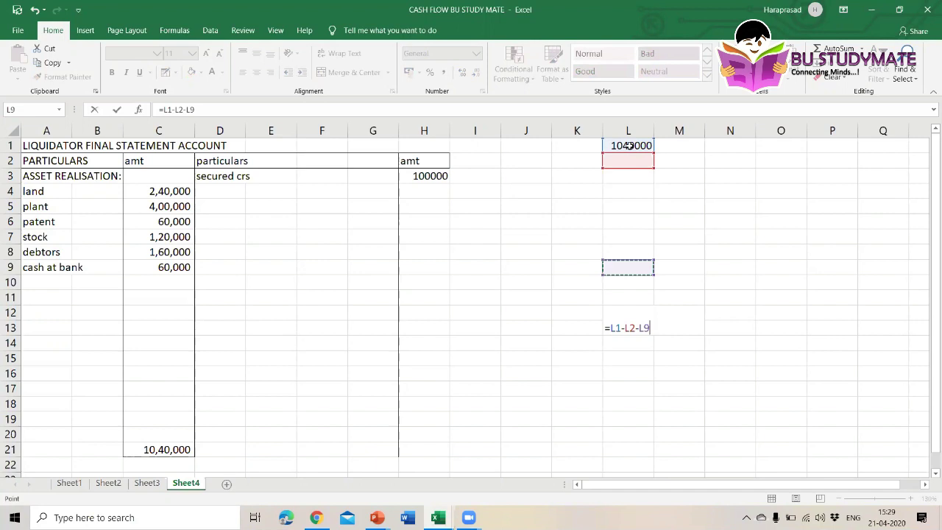
key("Up")
key("Up")
key("Up")
key("Up")
key("Up")
key("Up")
type("-")
key("Up")
key("Up")
key("Up")
key("Up")
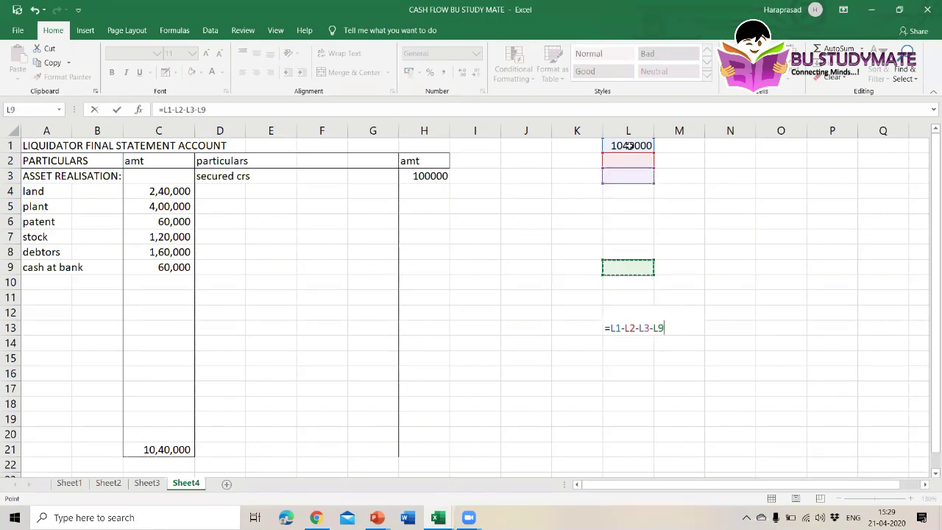
key("Up")
key("Up")
key("Up")
key("Up")
key("Up")
type("-")
key("Up")
key("Up")
key("Up")
key("Up")
key("Up")
key("Up")
key("Up")
key("Up")
type("-")
key("Up")
key("Up")
key("Up")
key("Up")
key("Up")
key("Up")
key("Up")
type("-")
key("Up")
key("Up")
key("Up")
key("Up")
key("Up")
key("Up")
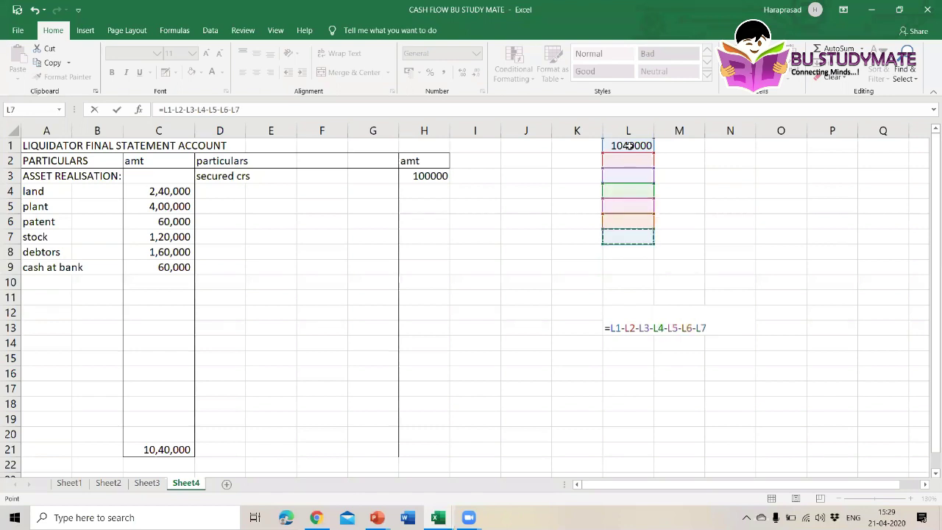
type("-")
key("Up")
key("Up")
key("Up")
key("Up")
key("Up")
type("-")
key("Up")
key("Up")
key("Up")
key("Up")
type("-")
key("Up")
key("Up")
key("Up")
type("-")
key("Up")
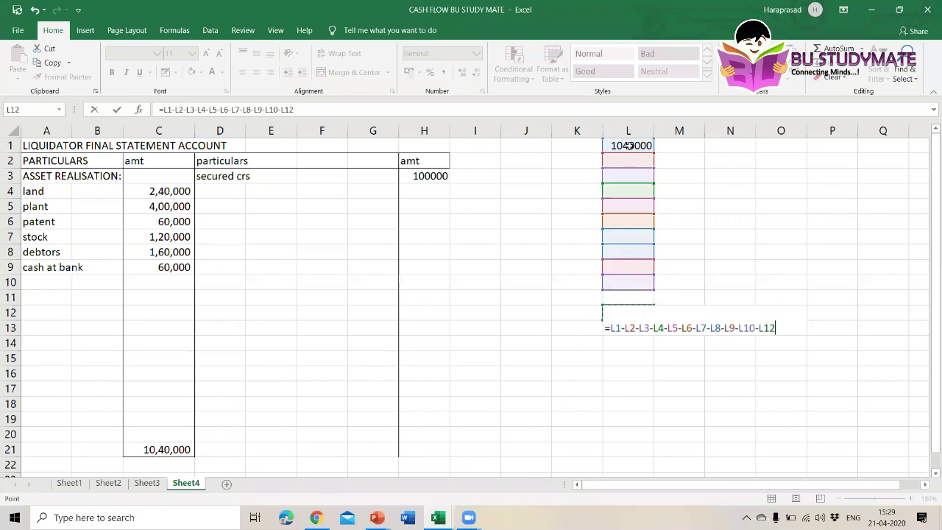
key("Up")
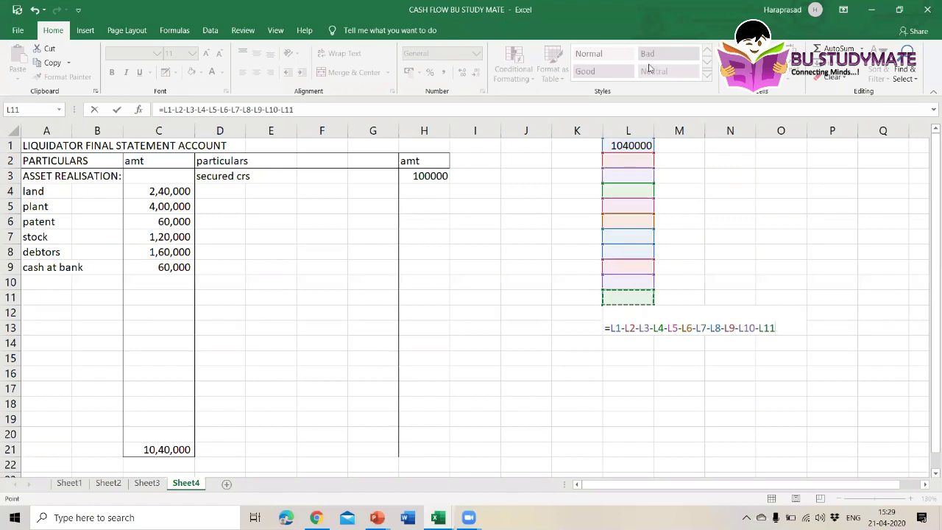
key("Return")
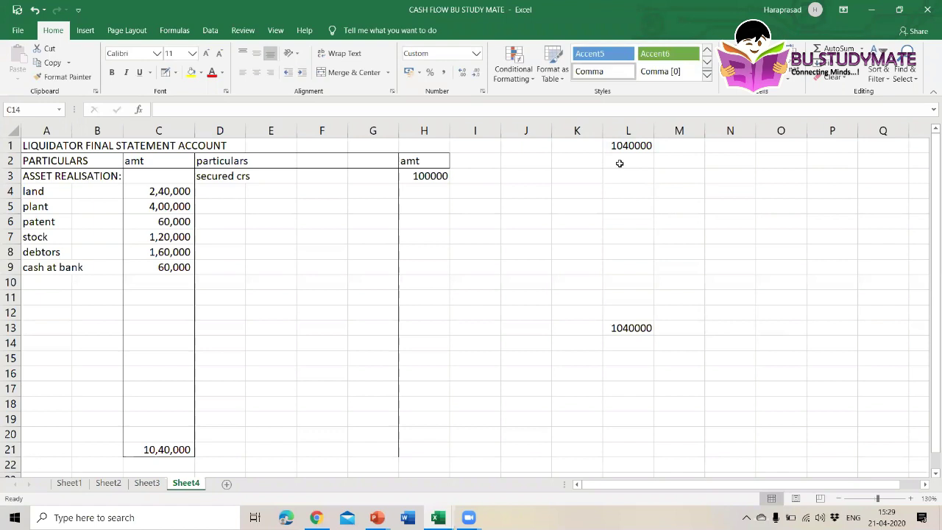
Step: Enter 100000 in L2 as a deduction and show the column L amounts with thousands separators and no decimals
left_click(620, 163)
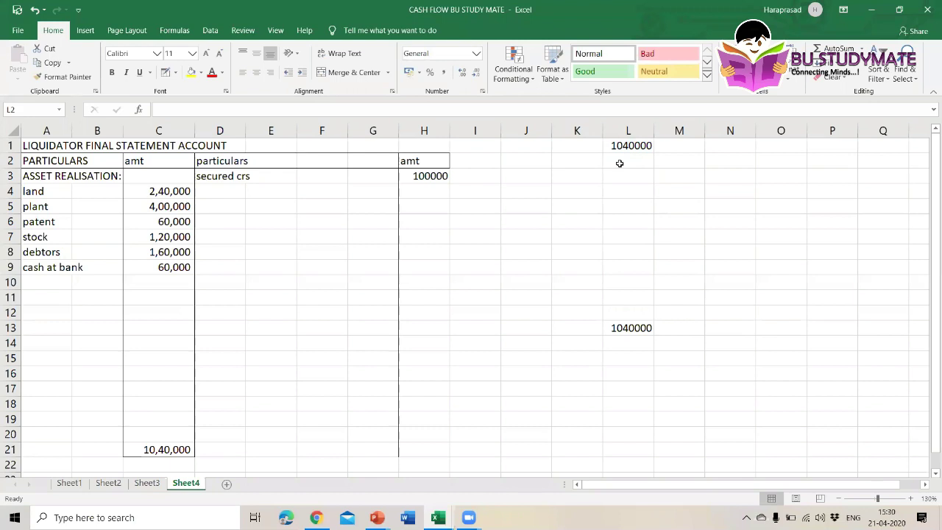
type("100000")
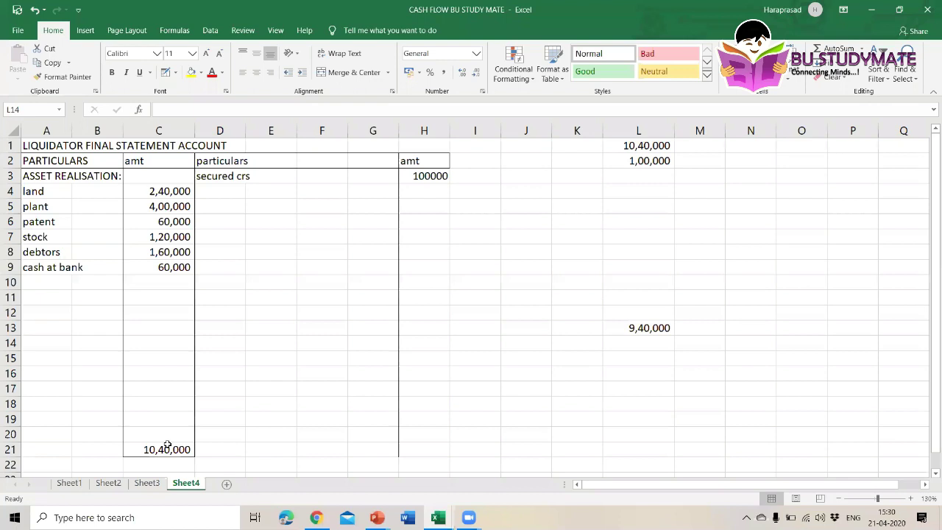
Step: Enter the heading "liquidator remuneration:" in D4, below the secured creditors entry
left_click(220, 191)
type("l")
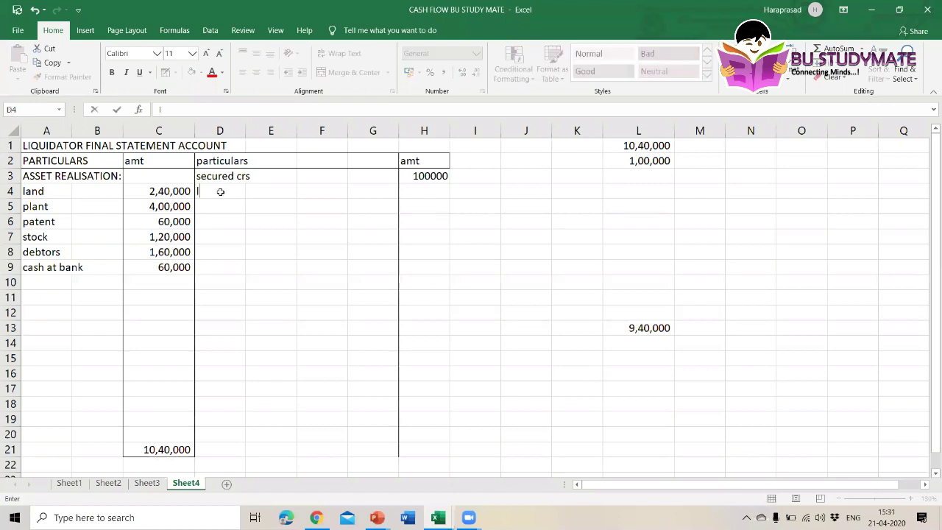
type("iquidator remuneratio")
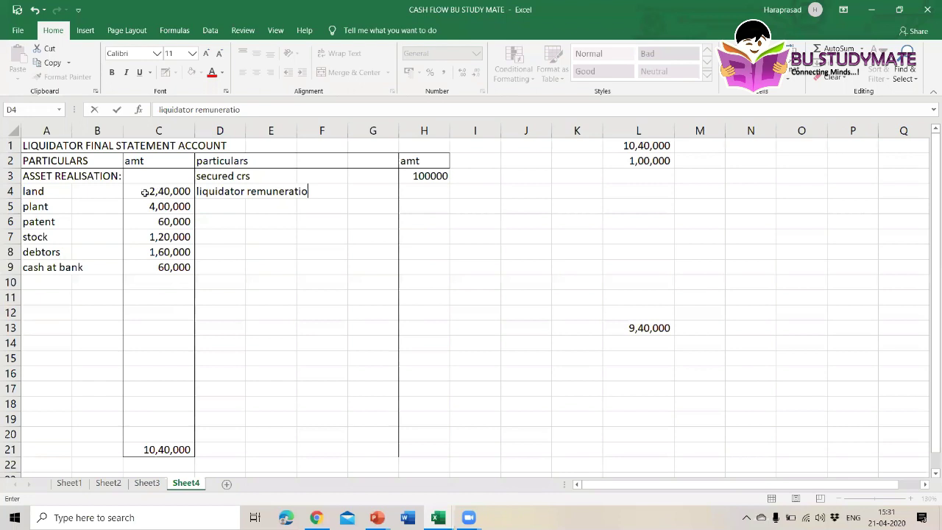
type("n:")
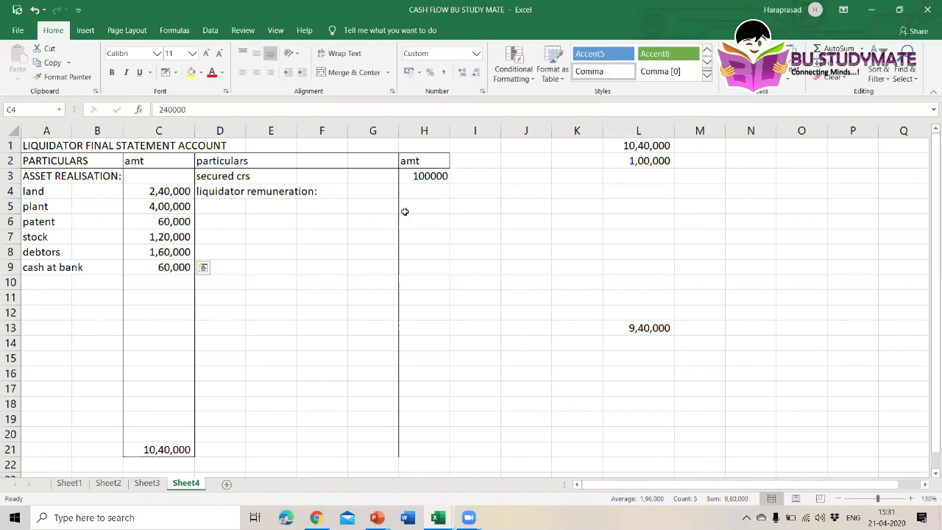
Step: Copy the asset amounts from C4:C8 into the side working starting at J3 and total them with a sum in J8
key("ctrl+c")
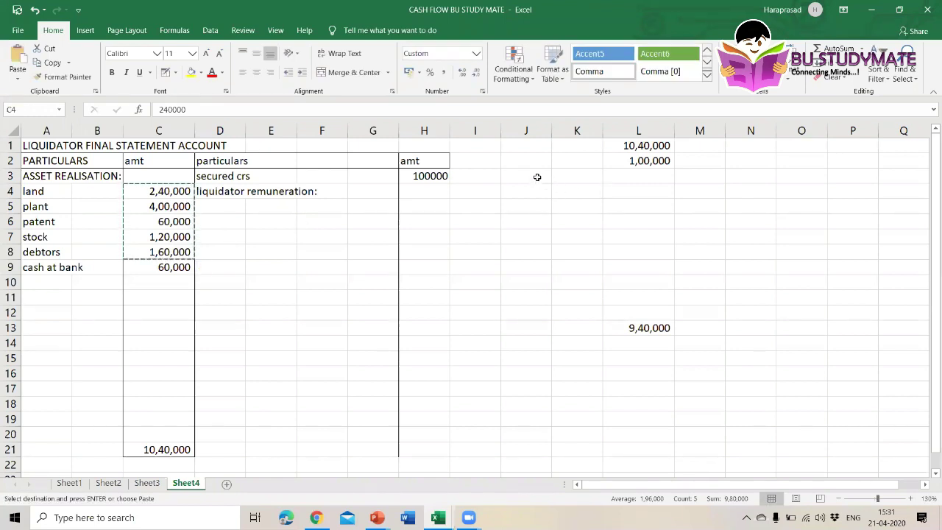
left_click(537, 177)
key("ctrl+v")
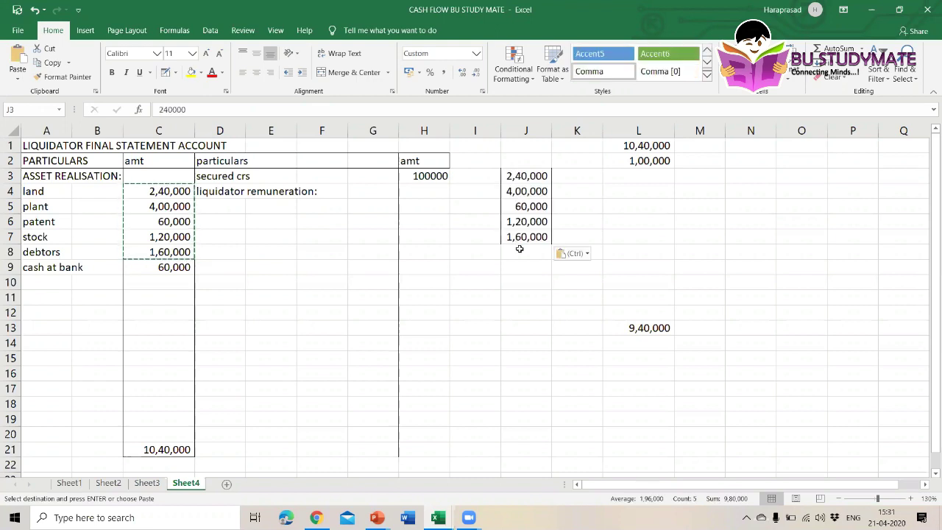
left_click(520, 248)
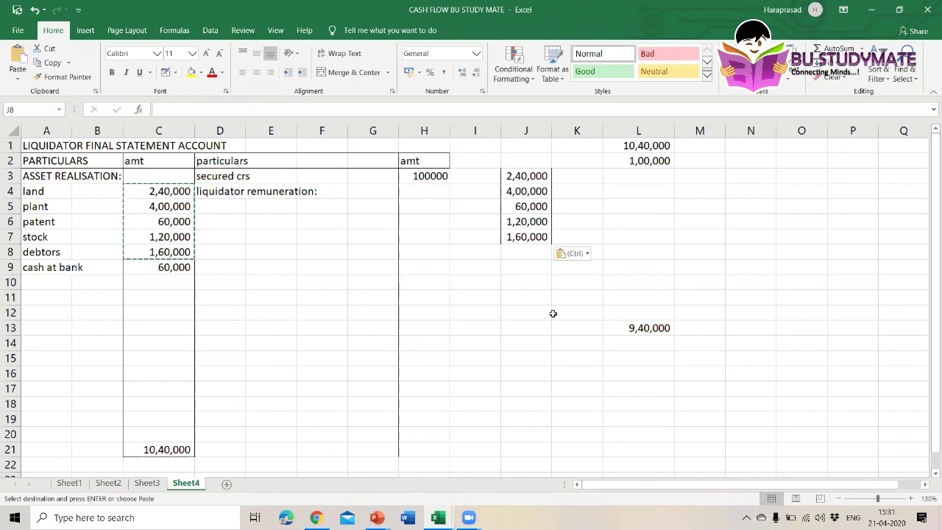
key("alt+equal")
key("Return")
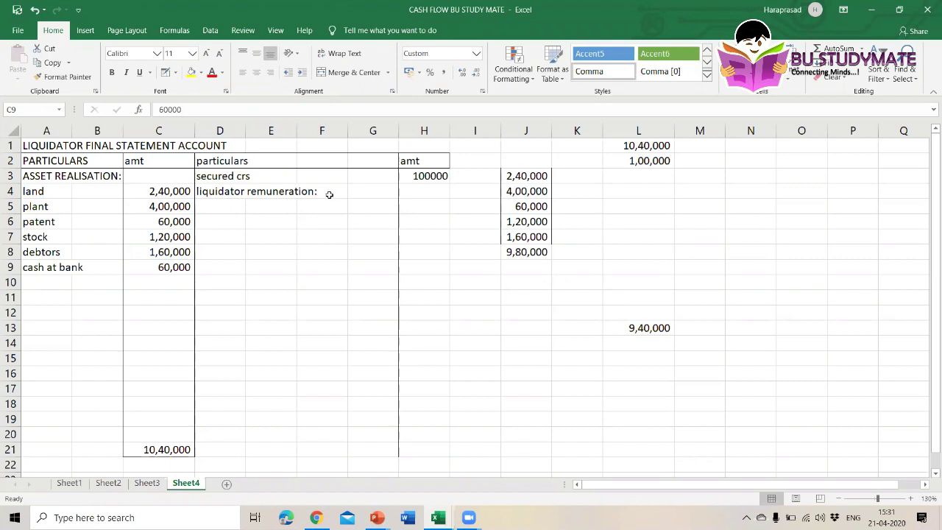
Step: Enter "3% on asset realized(980000*3%)" in D5 with the formula =J8*3% in H5
left_click(222, 207)
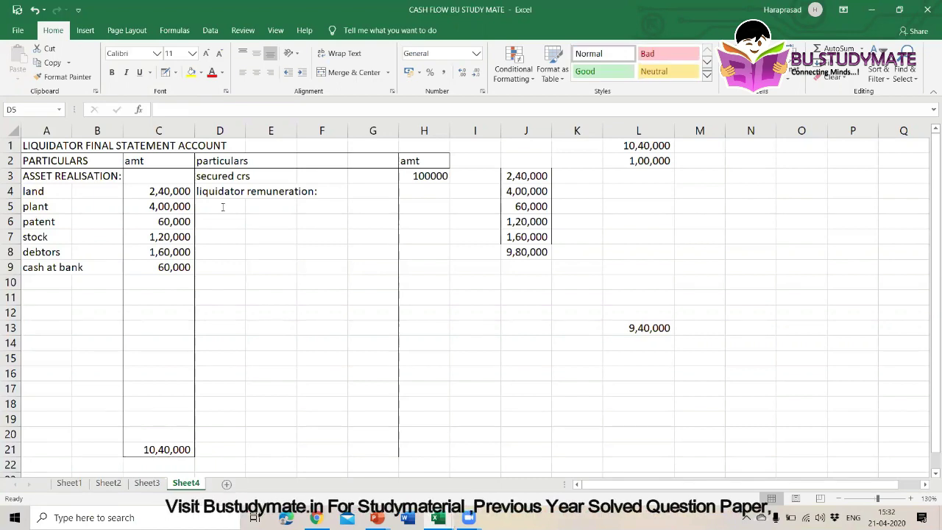
type("3%")
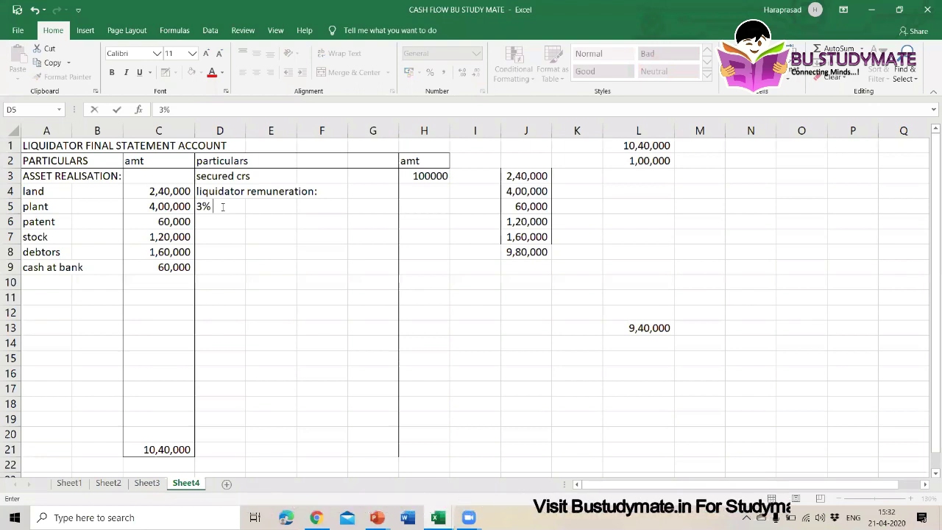
type("on asset realized")
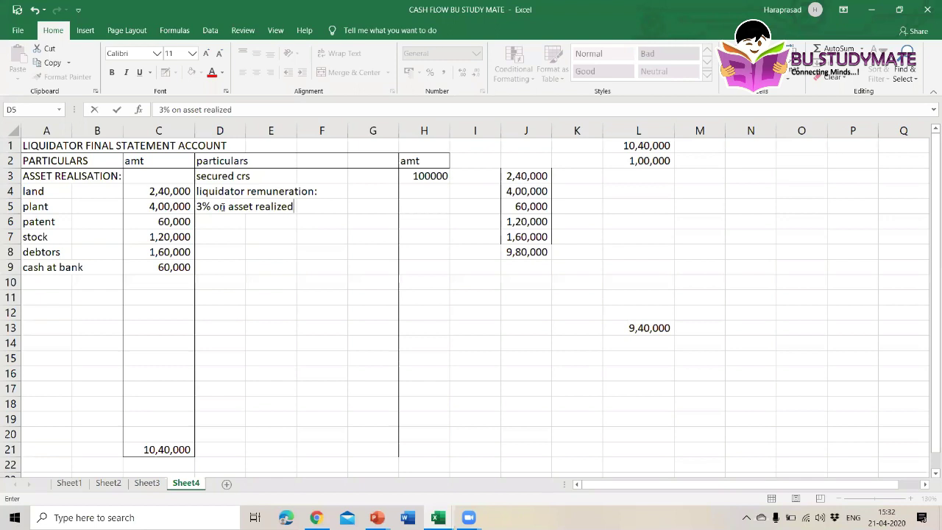
type("(980000")
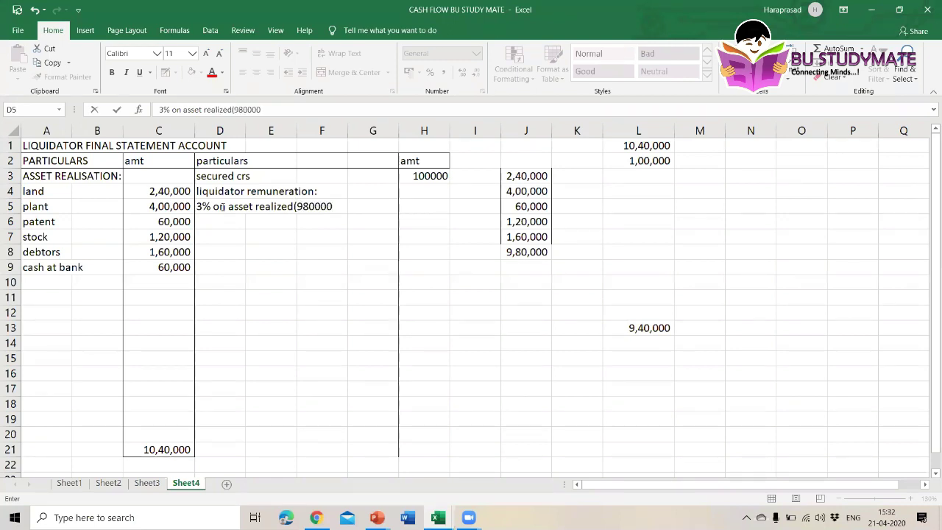
type("*3%)")
left_click(425, 208)
type("=")
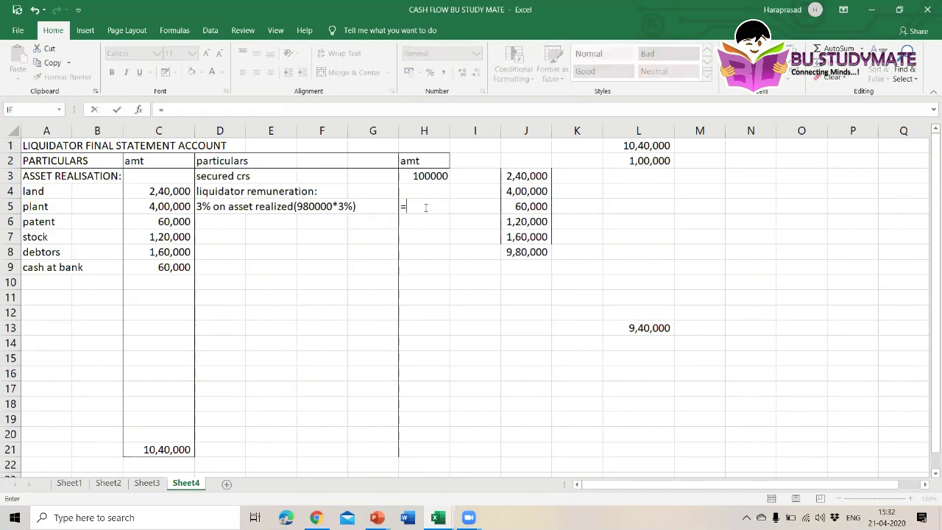
type("J8*")
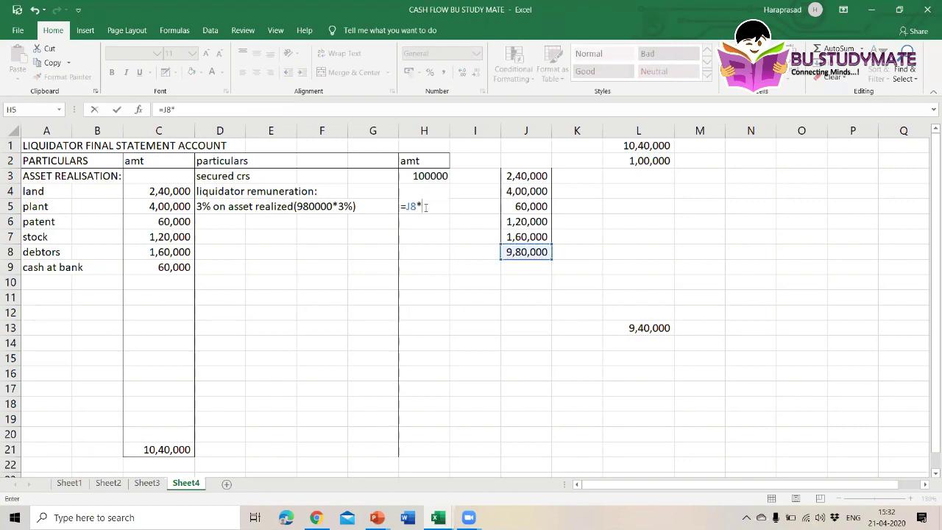
type("3%")
key("Return")
Step: Enter "liquidation expenses" in D9 with the amount 21800 in H9
left_click(169, 222)
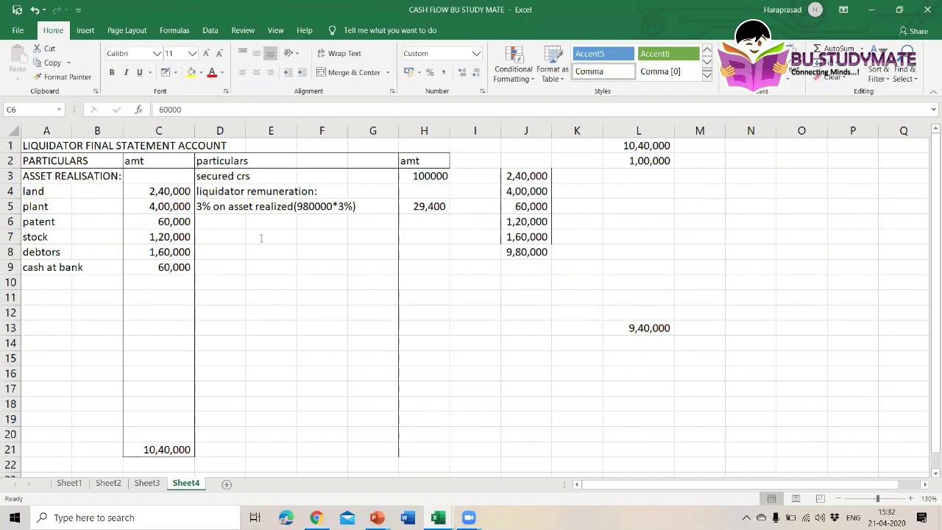
key("Right")
key("Down")
key("Down")
key("Down")
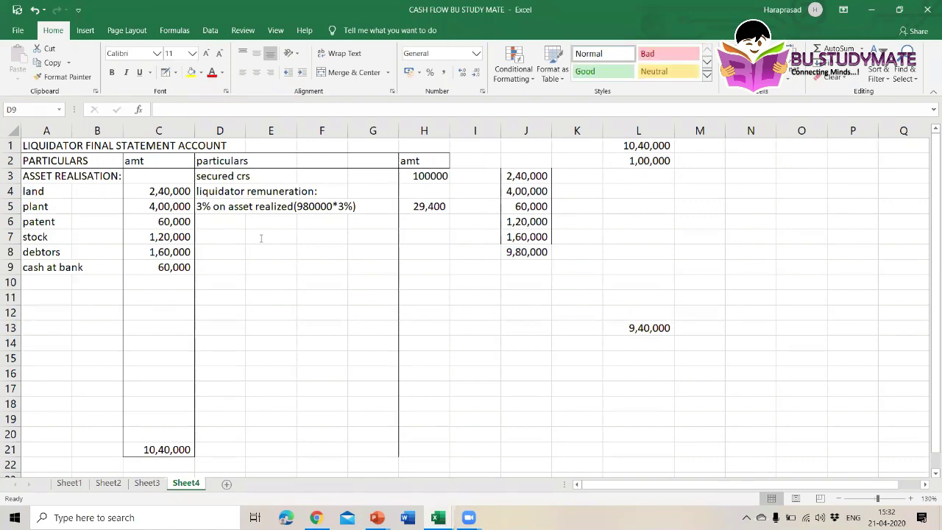
type("l")
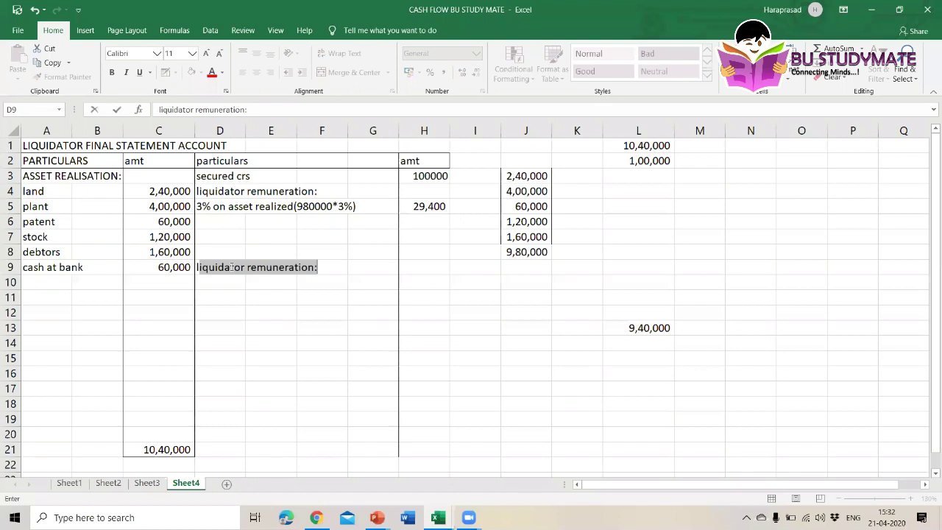
type("iquidation e")
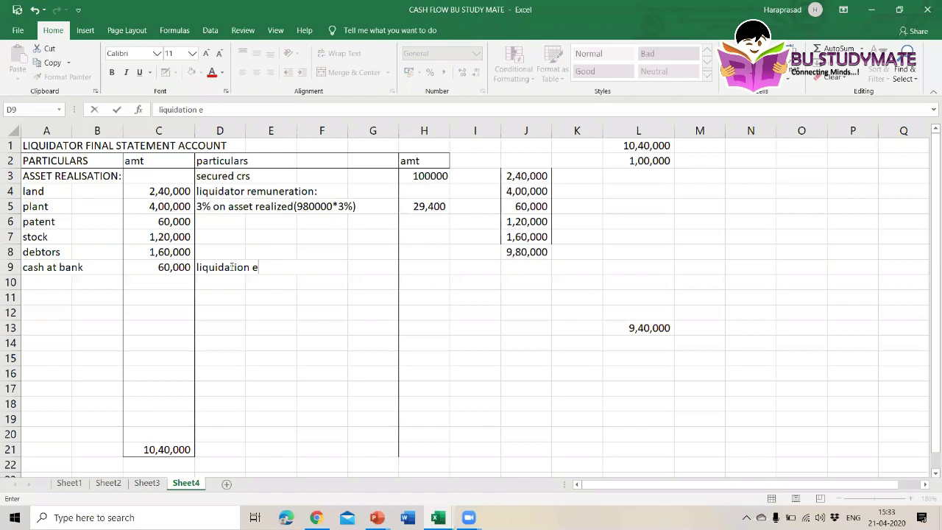
type("xpenses")
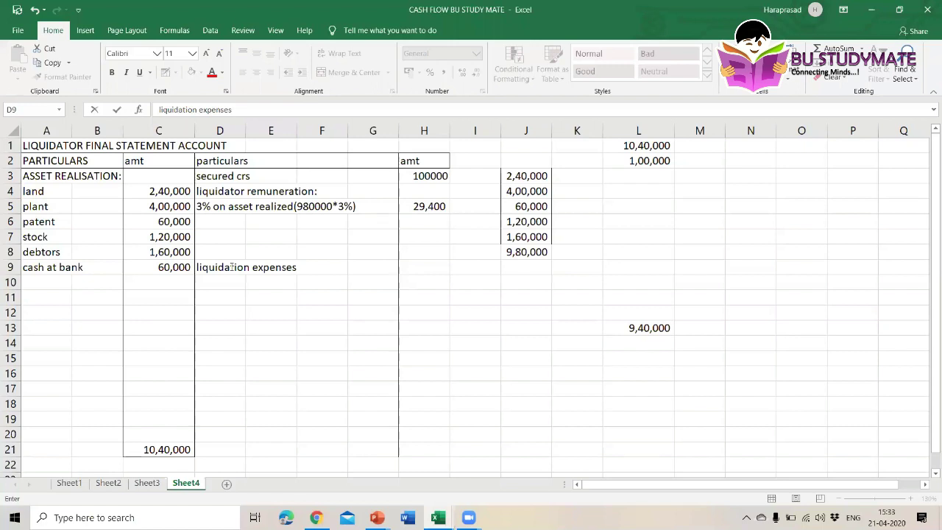
key("Tab")
key("Tab")
key("Tab")
key("Tab")
type("21800")
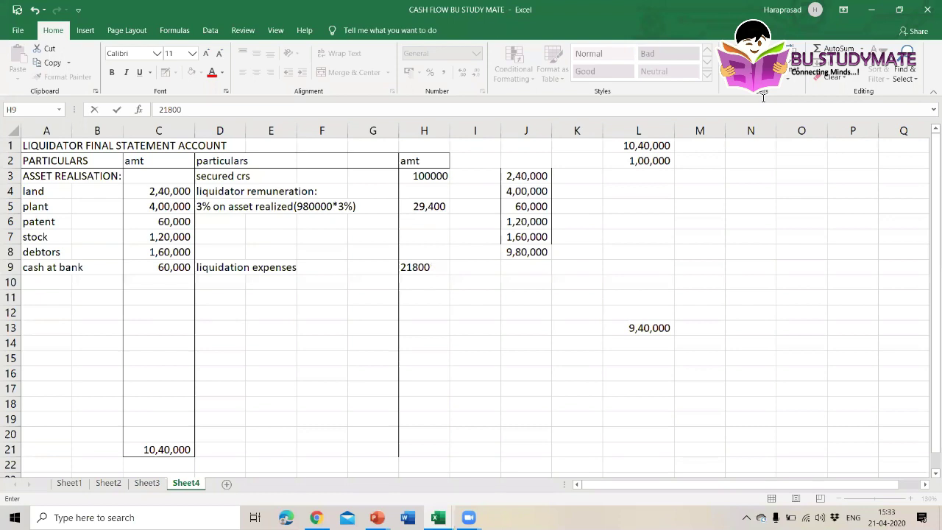
Step: Enter "preferential creditors" in D10 with the amount 30000 in H10
left_click(232, 287)
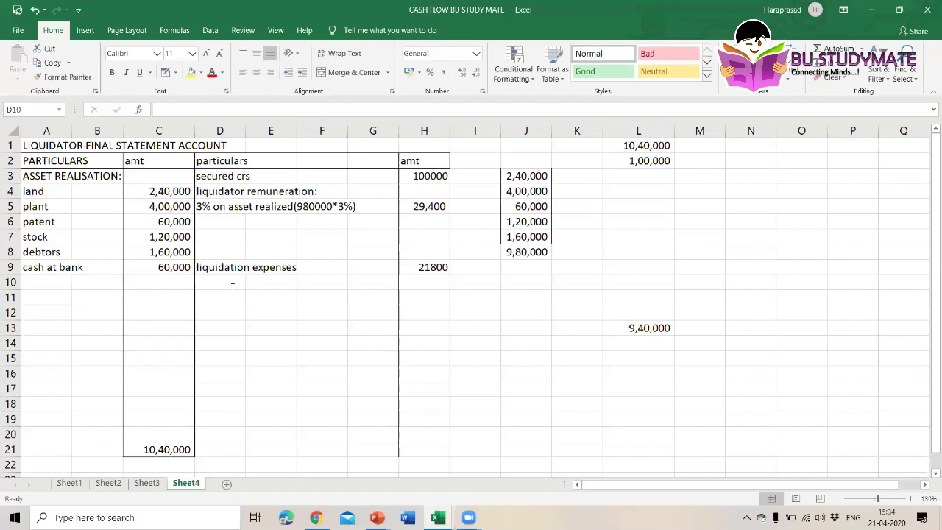
type("prefere")
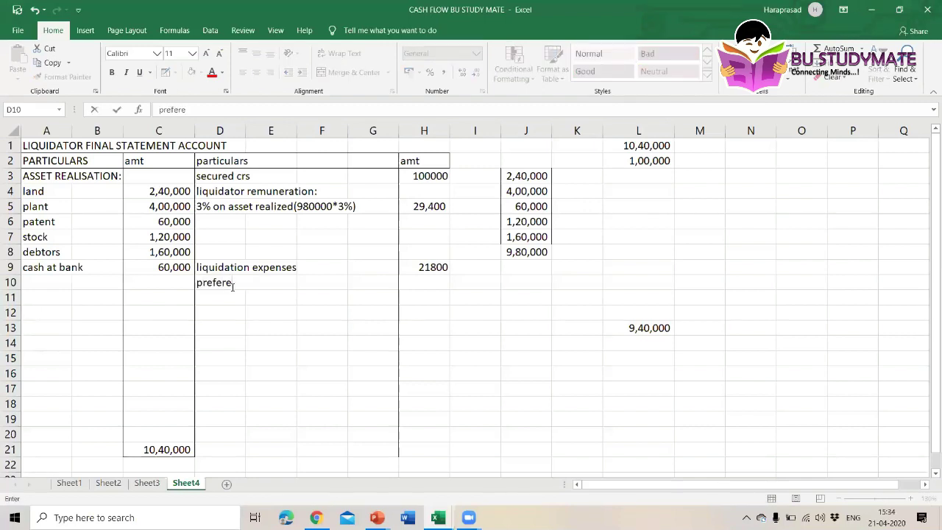
type("ntial creditors")
left_click(418, 291)
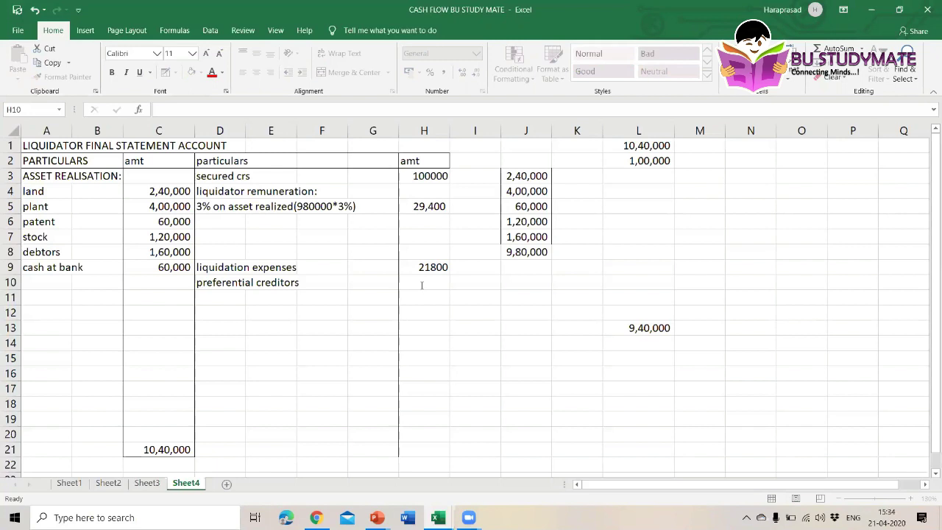
type("30000")
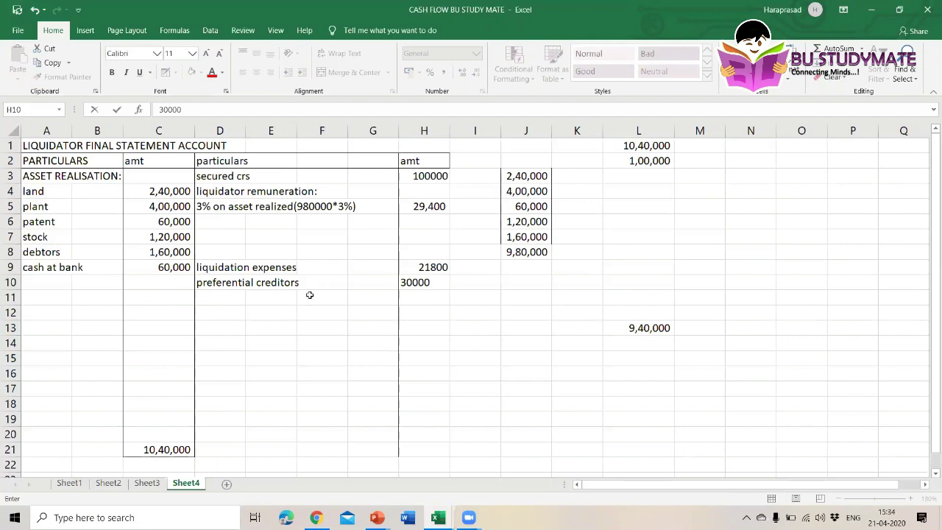
key("Return")
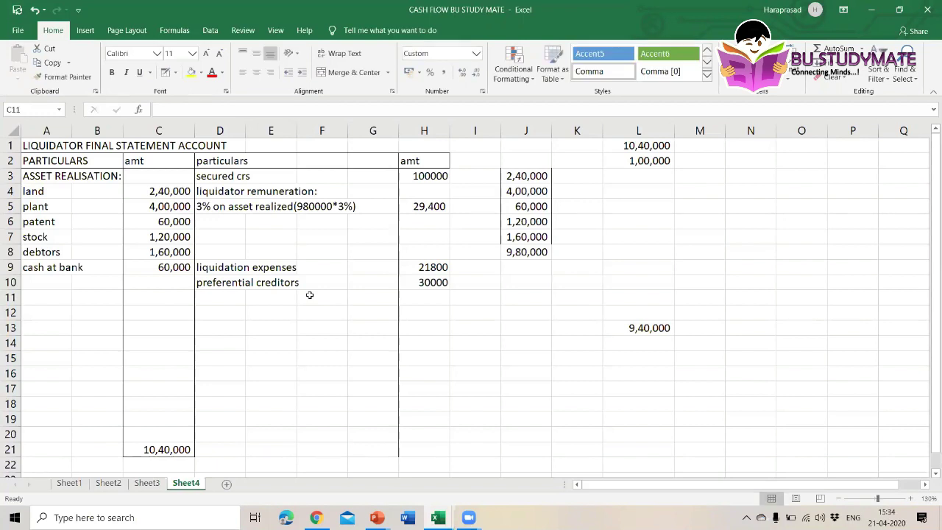
Step: Enter "2% on pref.creditors(30000*2%)" in D6 with the formula =H10*2% in H6
left_click(206, 219)
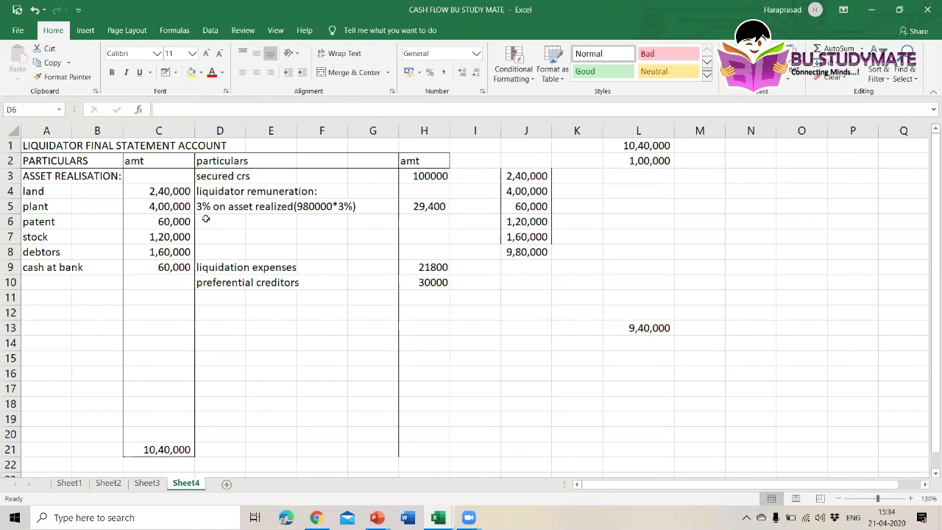
type("2%")
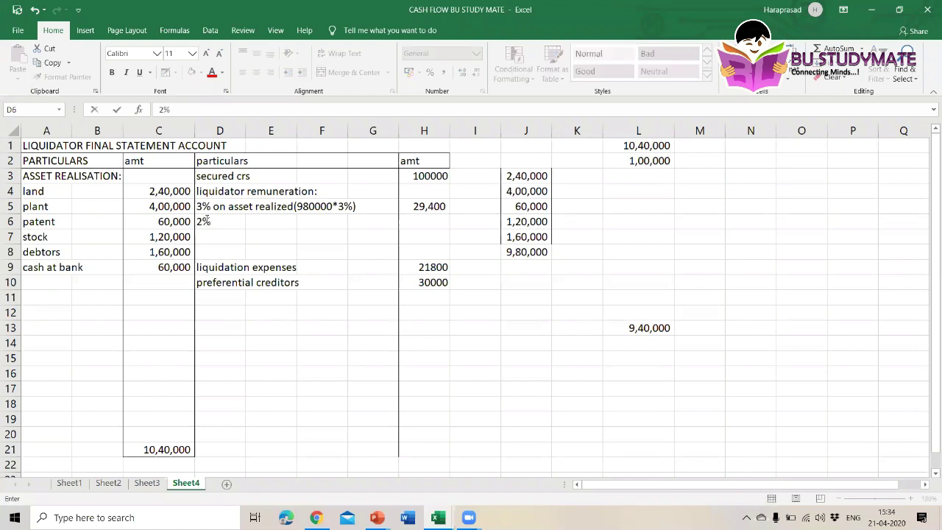
type(" on pref.")
type("creditors")
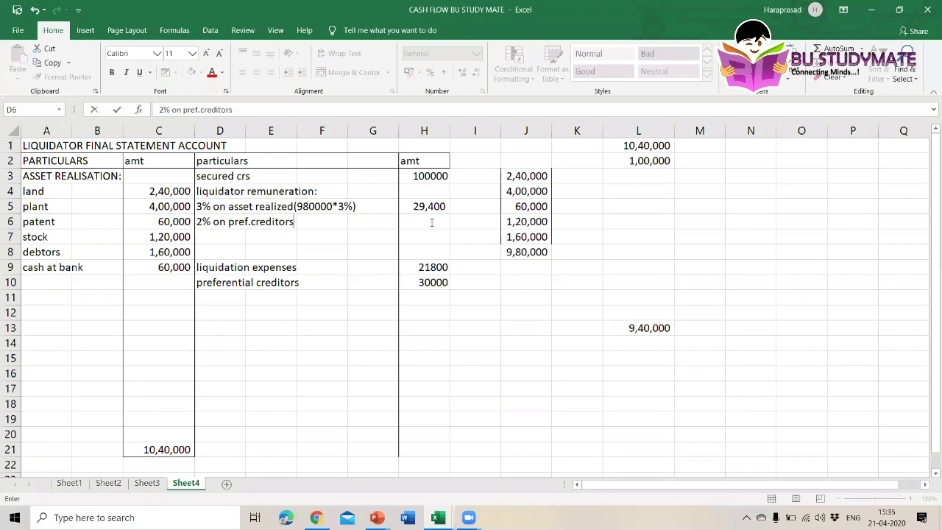
type("(30000*2")
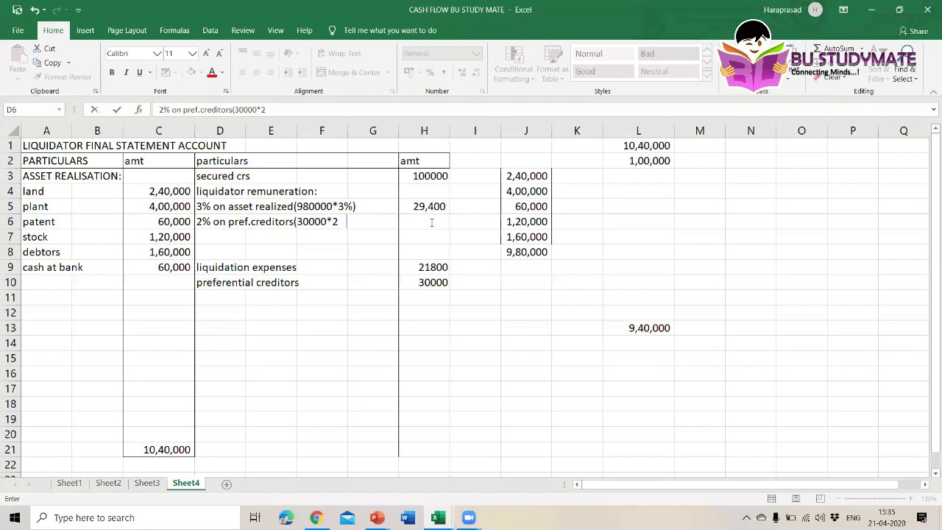
type("%)")
left_click(432, 223)
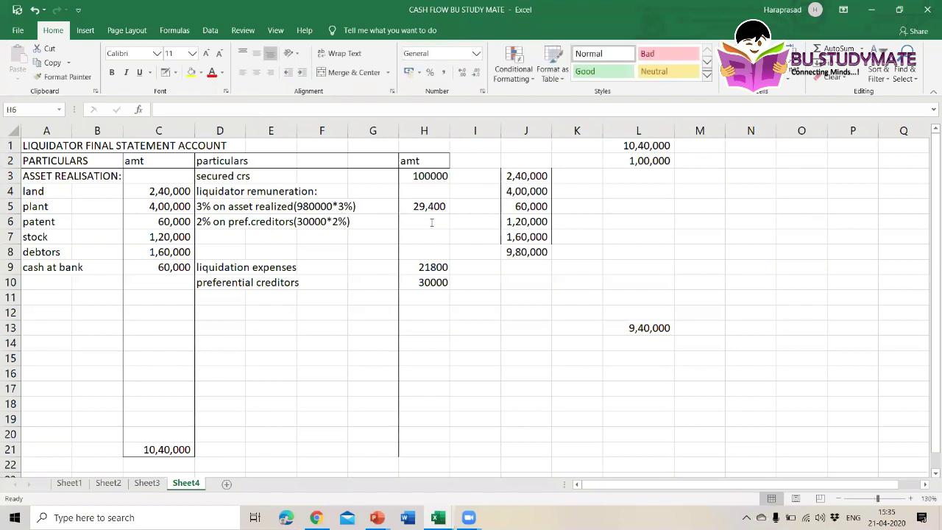
type("=")
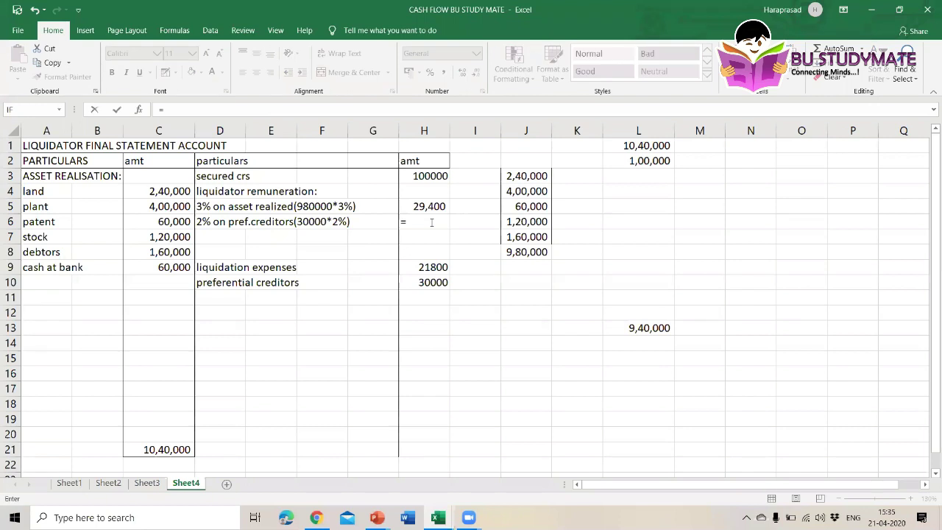
type("H10*2%")
key("Return")
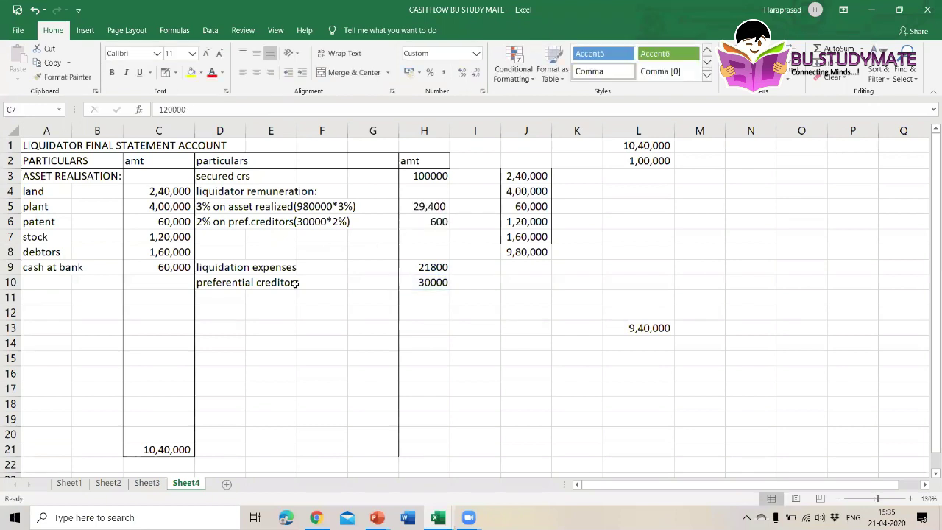
Step: Enter "debentures" in D11 and its working "200000+5%on 200000)" in E11
left_click(231, 293)
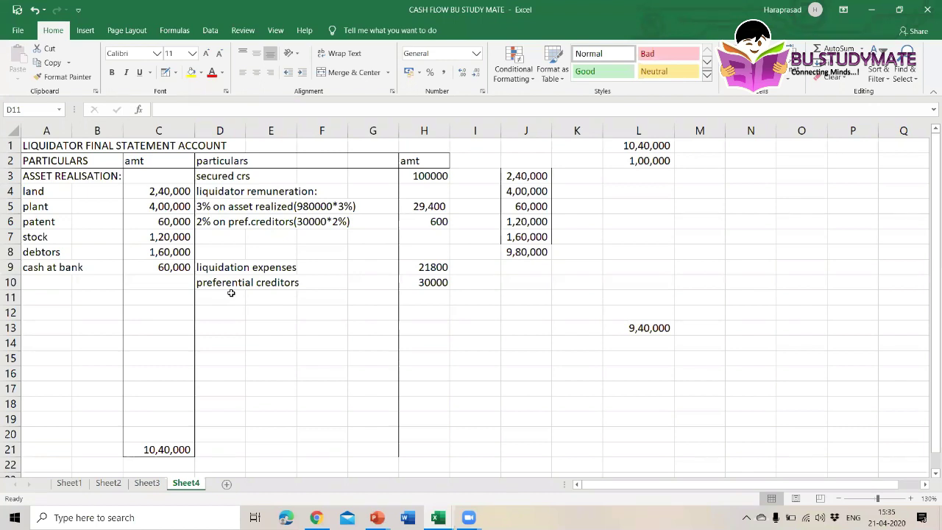
type("debentures")
left_click(415, 298)
left_click(271, 298)
type("2")
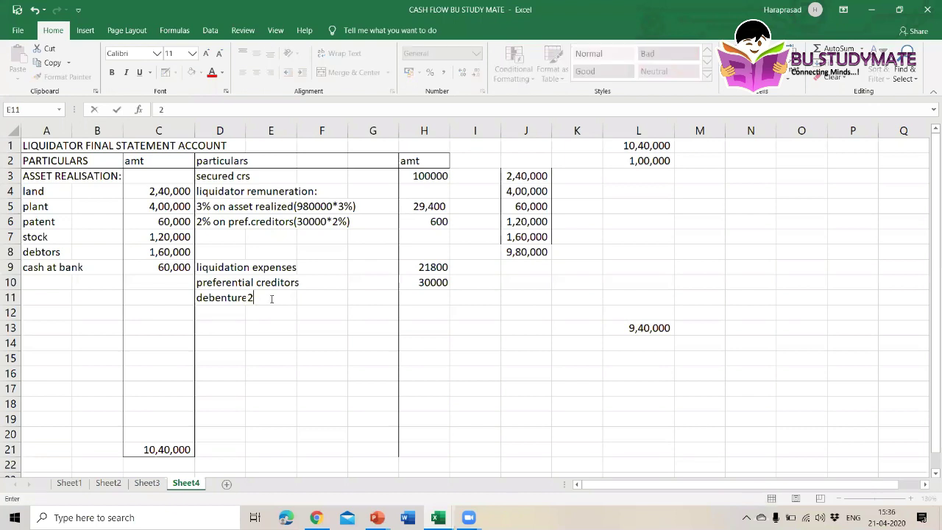
type("00000+5%on 200000")
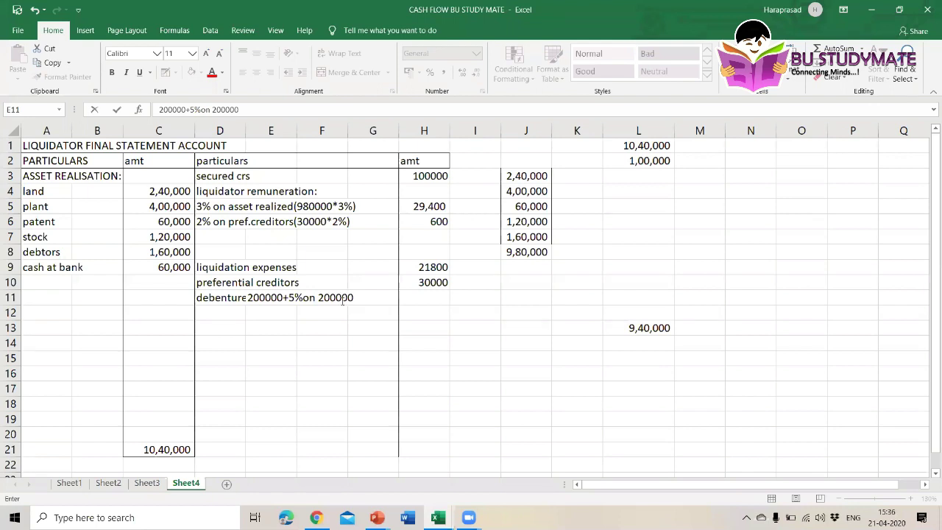
type(")")
key("ctrl+Return")
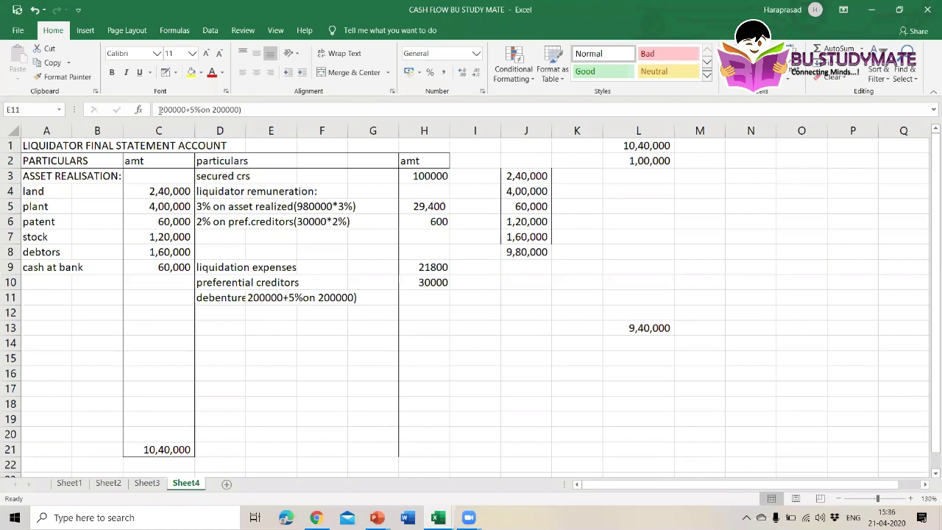
Step: Add the missing opening bracket to the debenture working in E11 and enter the amount 210000 in H11
left_click(160, 110)
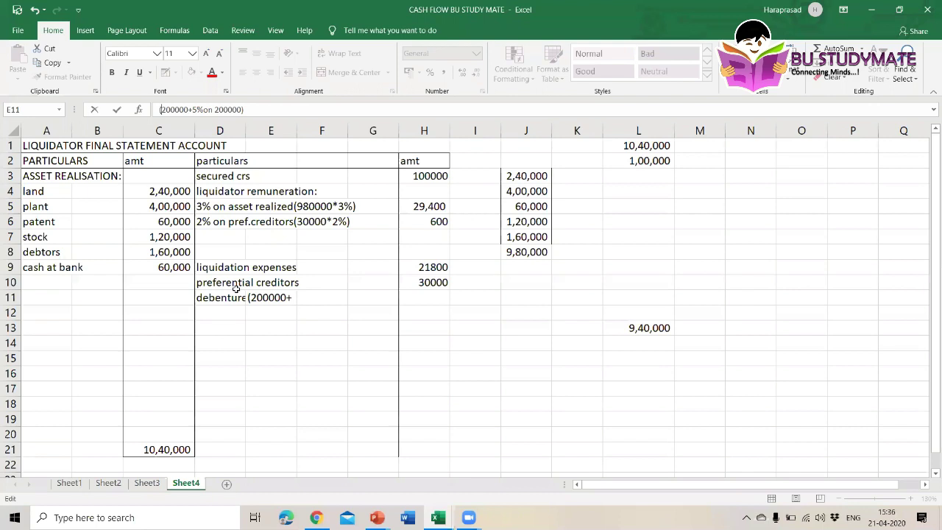
key("Return")
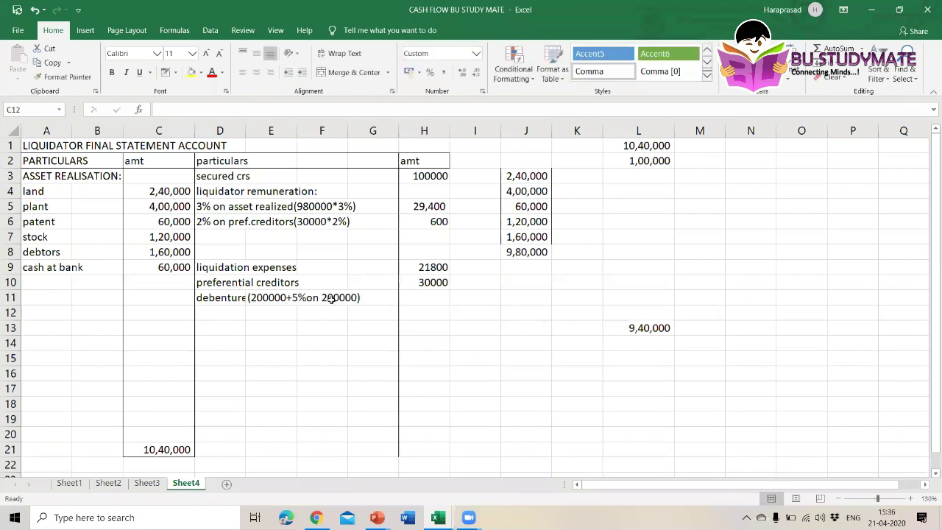
left_click(426, 298)
type("210000")
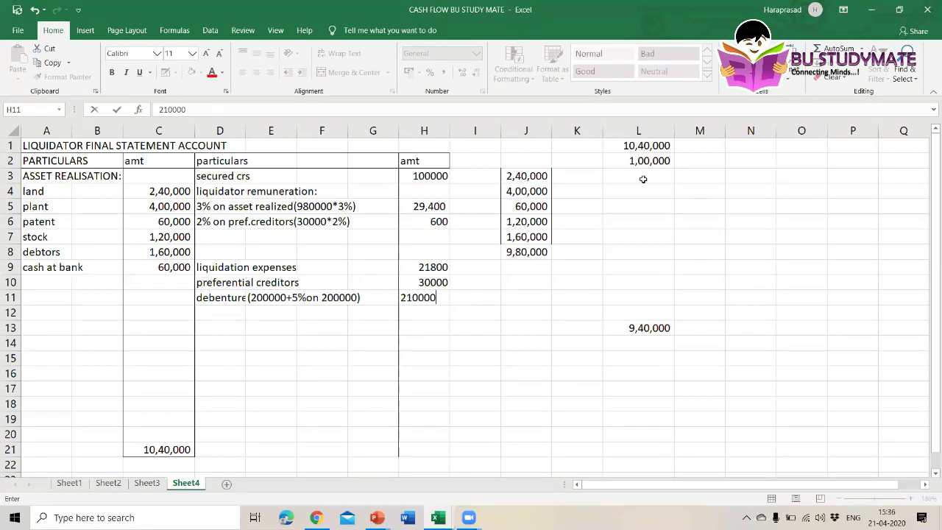
key("Return")
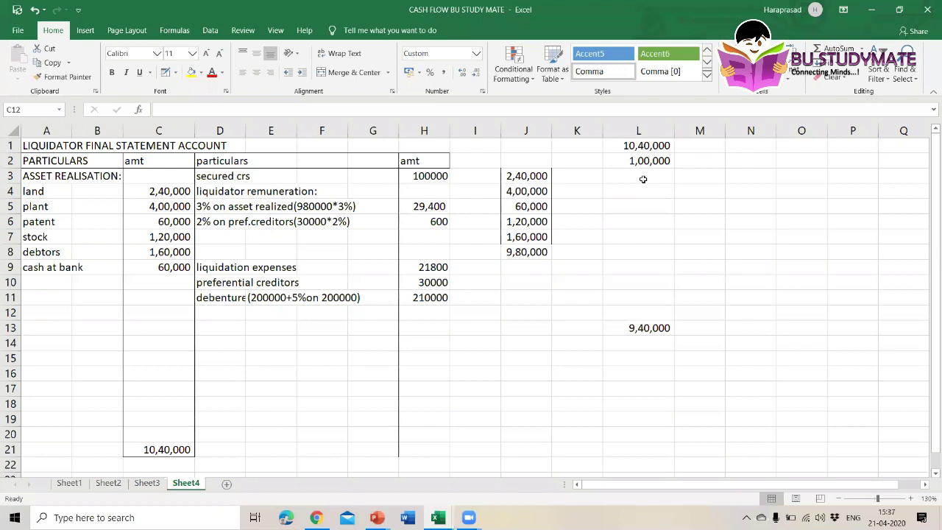
Step: List the deductions 29,400, 30,000, 600 and 210000 in L3 to L6 of the side working
left_click(643, 179)
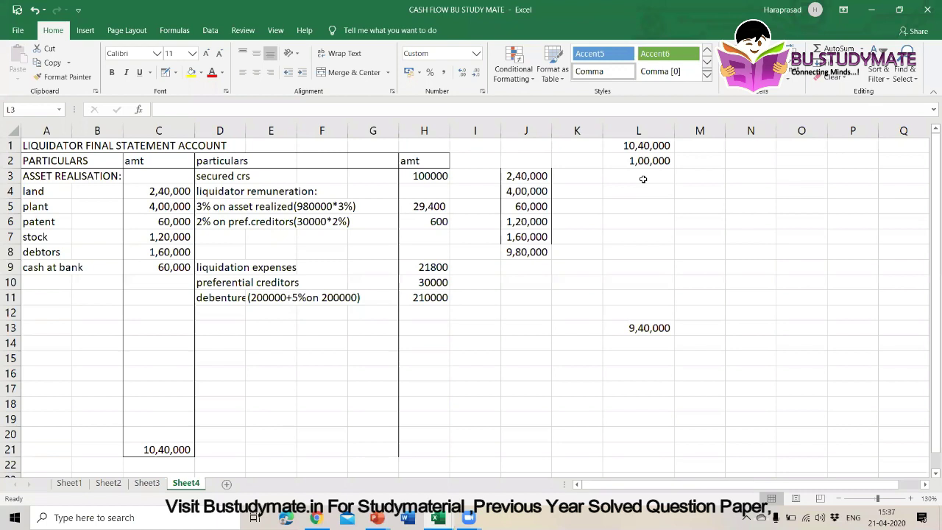
type("2")
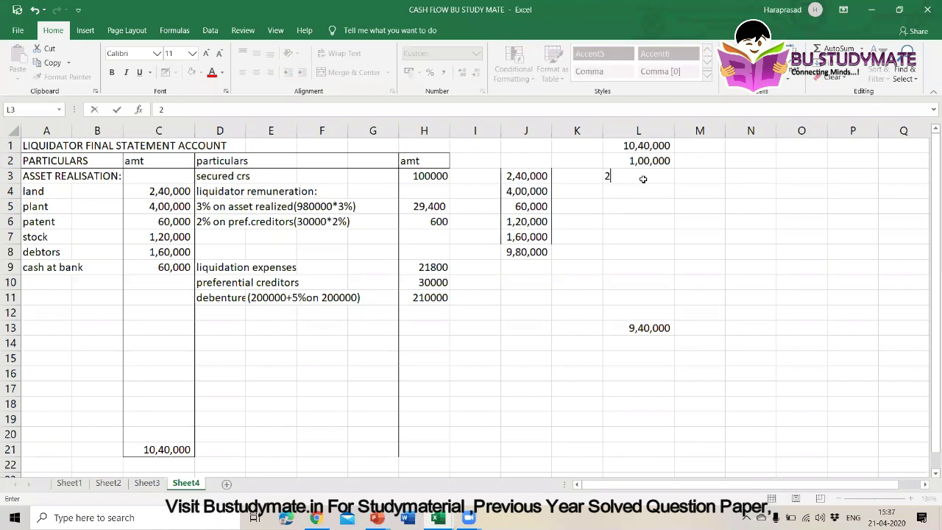
type("9,400")
key("Return")
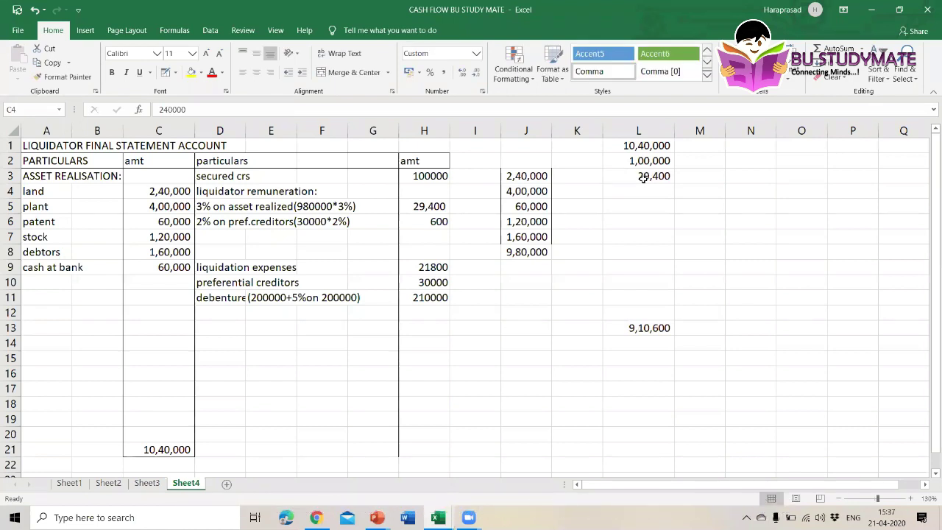
type("30")
left_click(656, 206)
type("600")
key("Return")
type("210000")
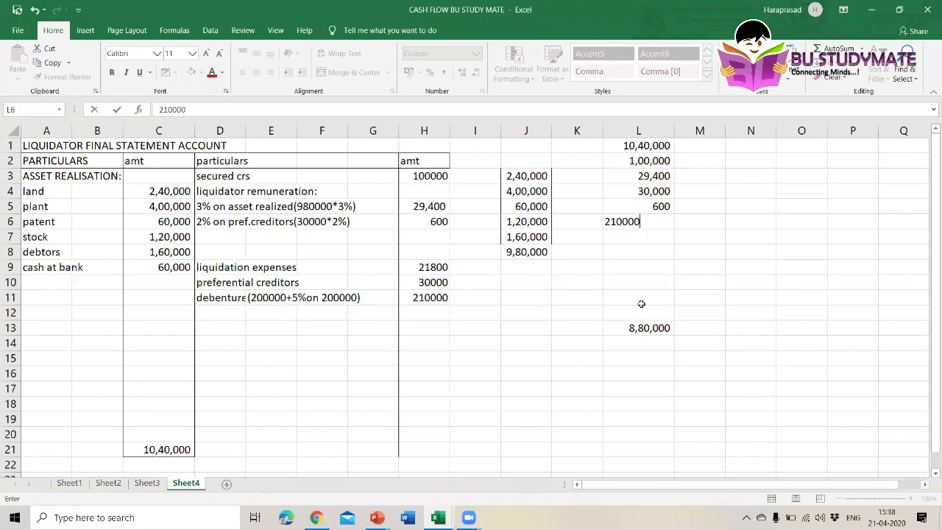
key("Return")
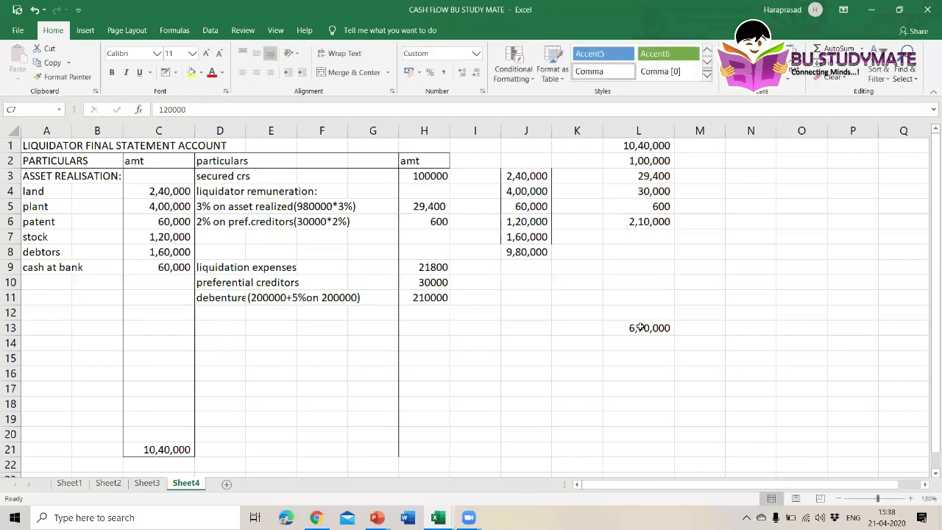
Step: Enter "unsecured creditors" in D12 and repeat it as a side-working heading in J12
left_click(237, 315)
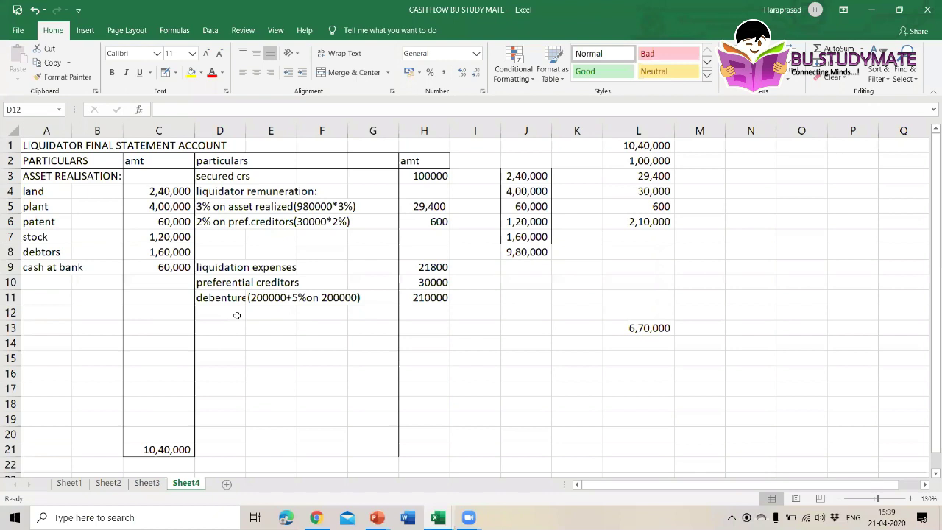
type("u")
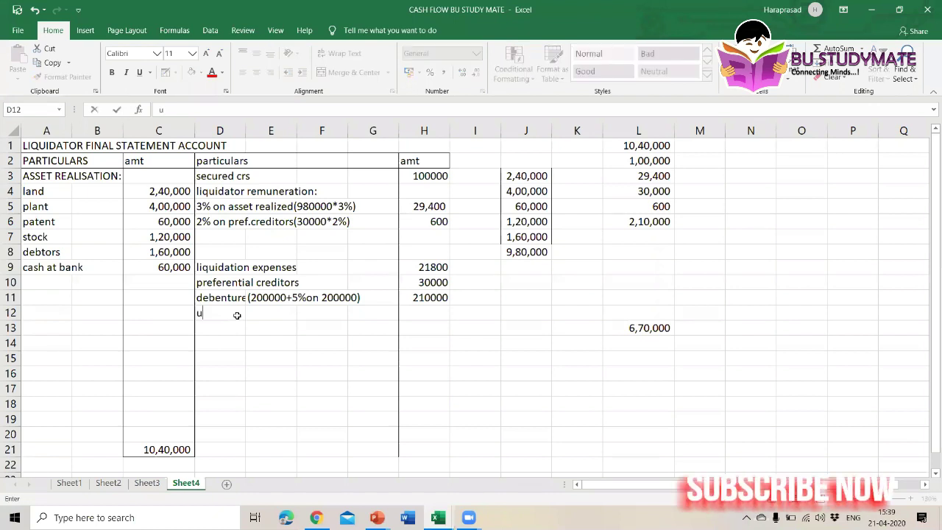
type("nsecured cr")
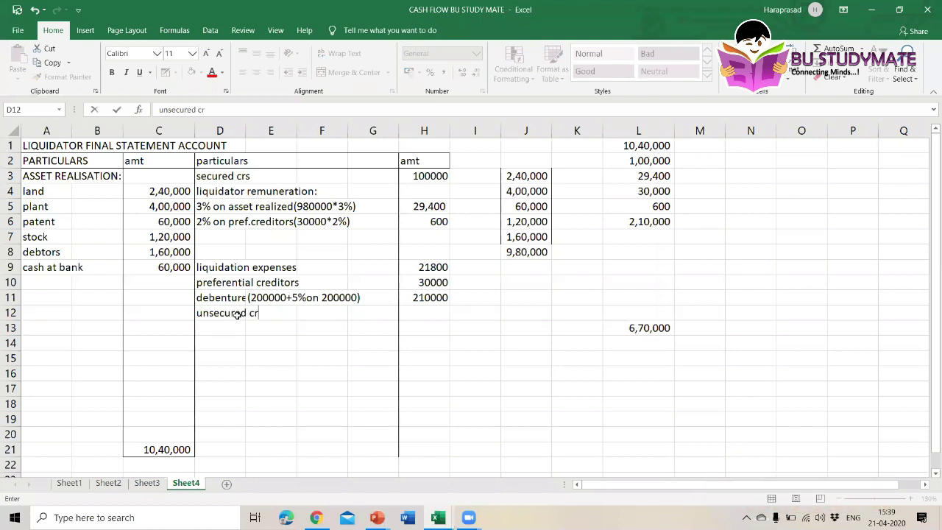
type("editors")
left_click(522, 316)
type("un")
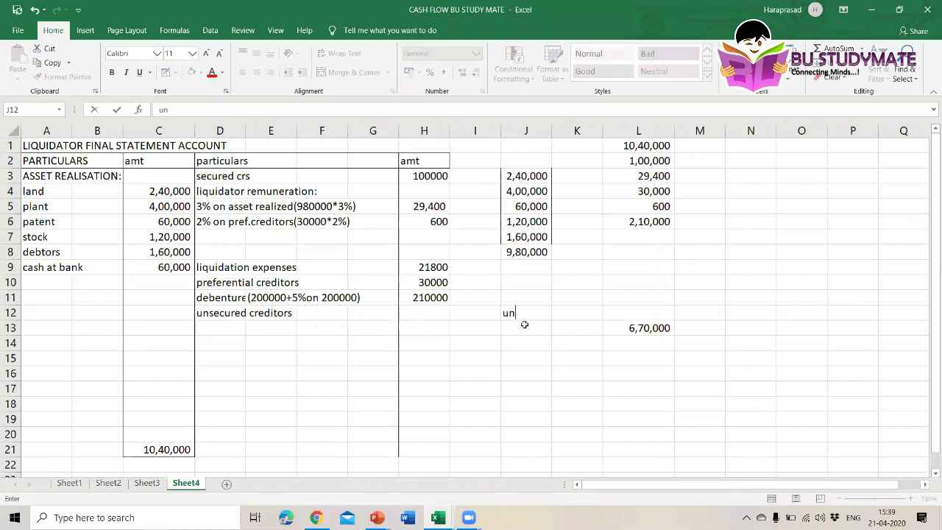
type("secured c")
type("reditors")
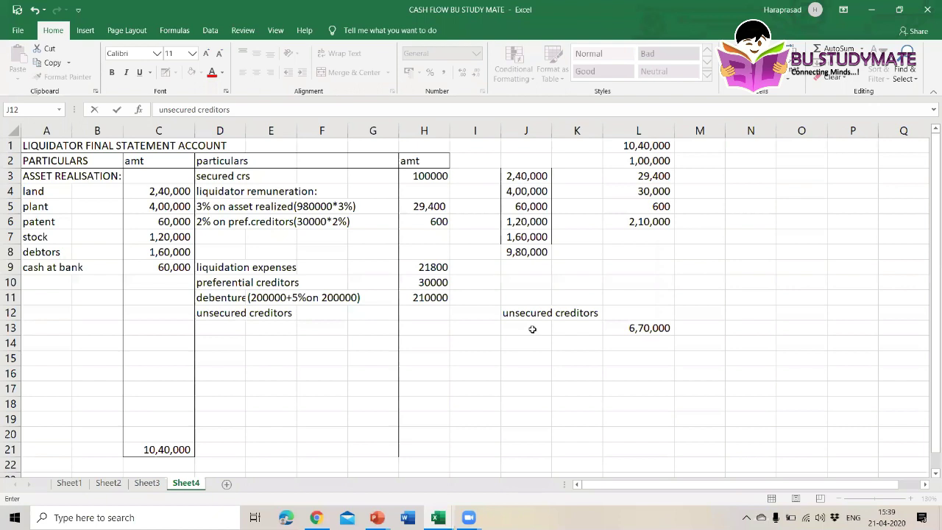
Step: Enter "op" in J13 with the amount 290000 in K13
left_click(533, 329)
type("op")
key("Tab")
type("290000")
key("Return")
Step: Enter "mortgage" in J14 with the amount 100000 in K14
type("mortgag")
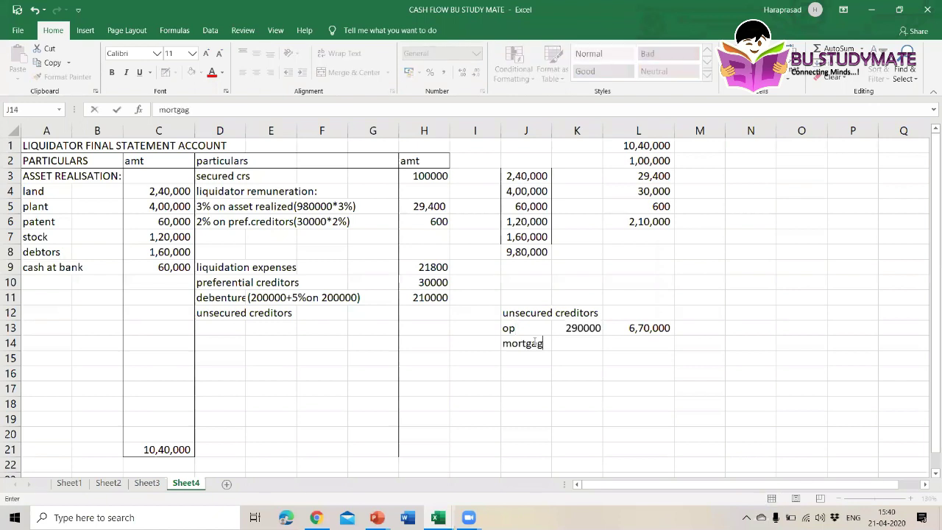
type("e")
key("Tab")
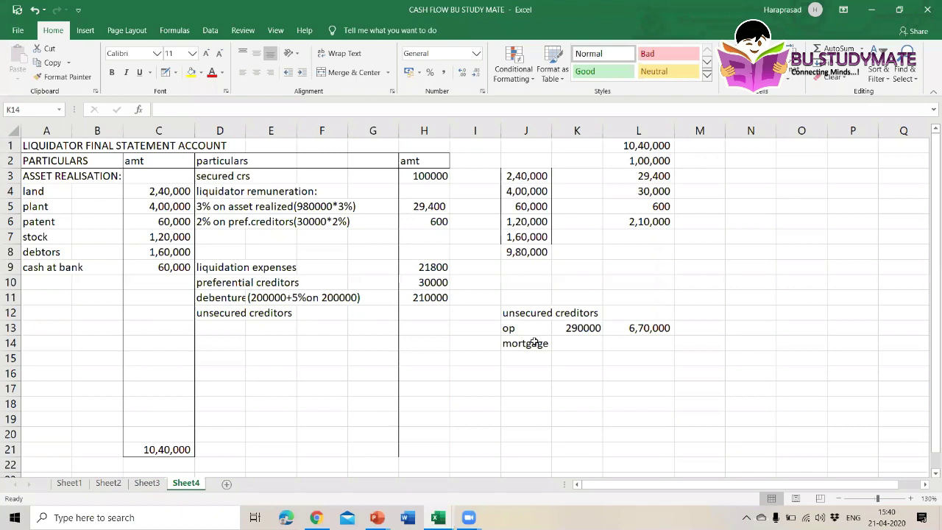
type("100000")
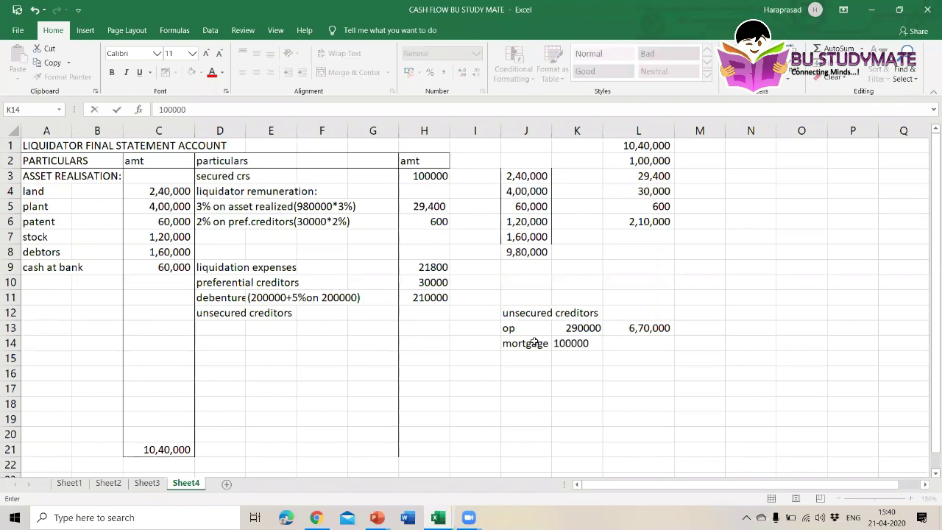
key("Return")
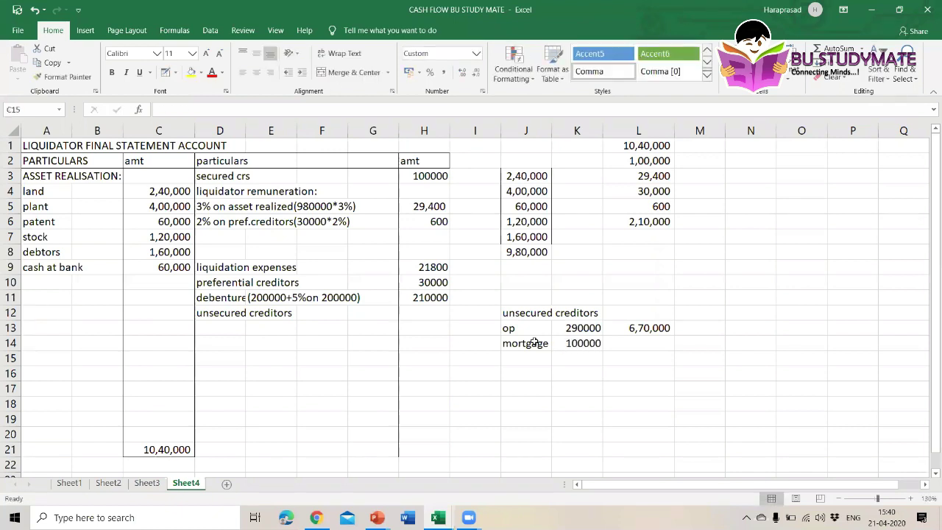
Step: Enter "p.crs" in J15 with the amount 30000 in K15
left_click(534, 355)
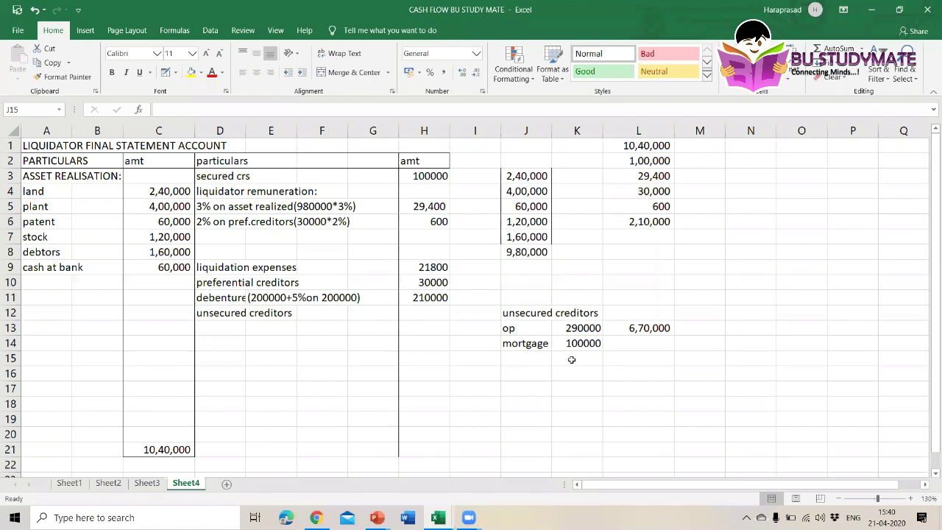
type("p.crs")
key("Tab")
type("30000")
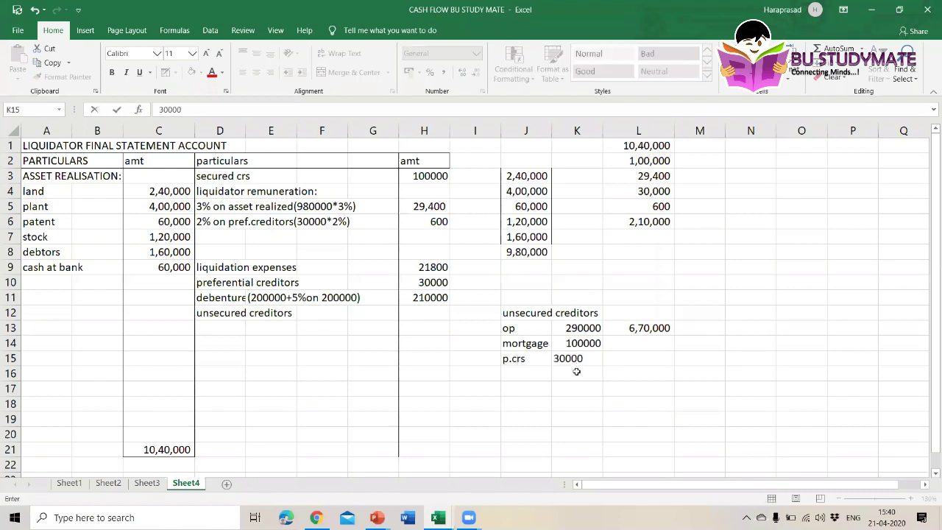
Step: Enter the formula =K13*K14-K15 in K16 below the creditor amounts
left_click(577, 373)
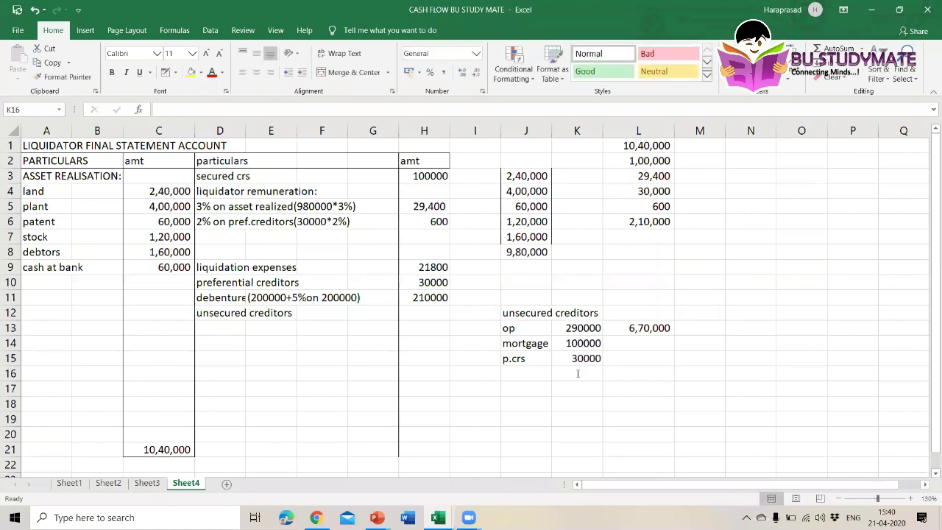
type("=")
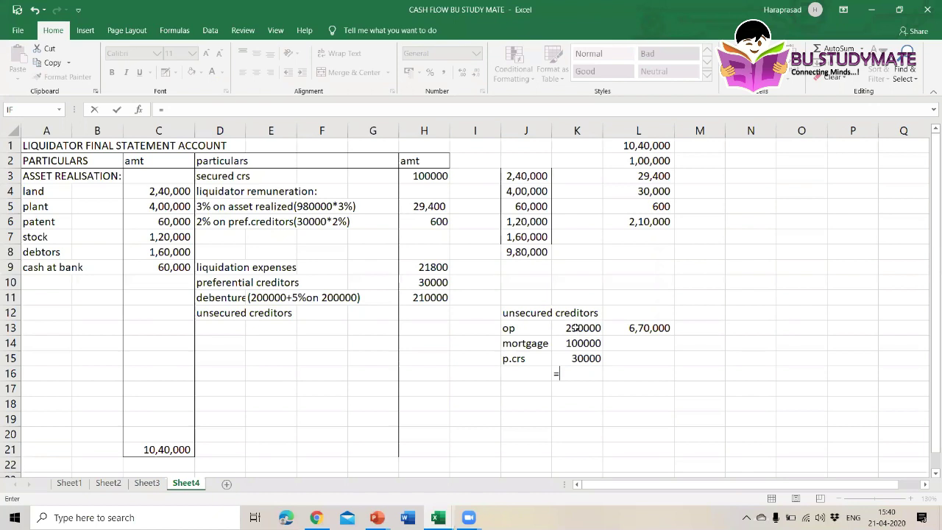
type("K13*K14-K15")
key("Return")
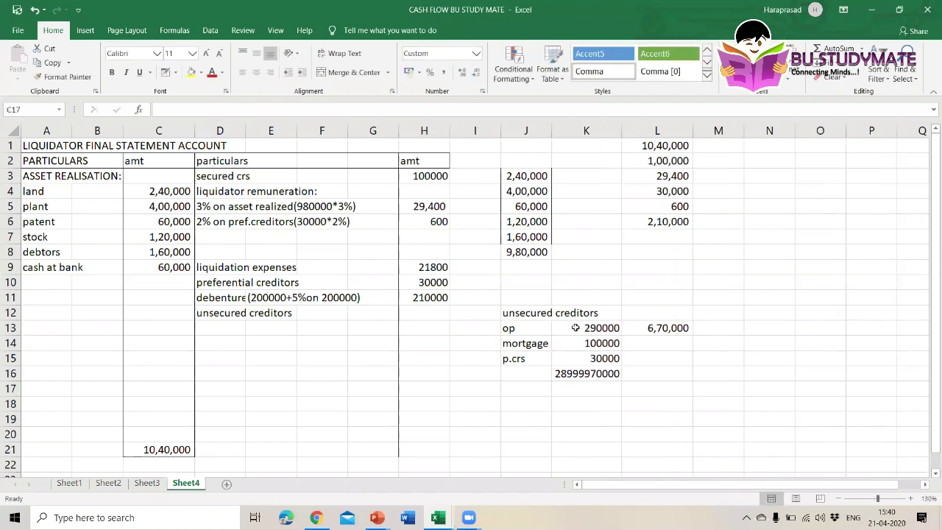
Step: Correct the formula in K16 to =K13-K14-K15 so the mortgage amount is subtracted
left_click(586, 374)
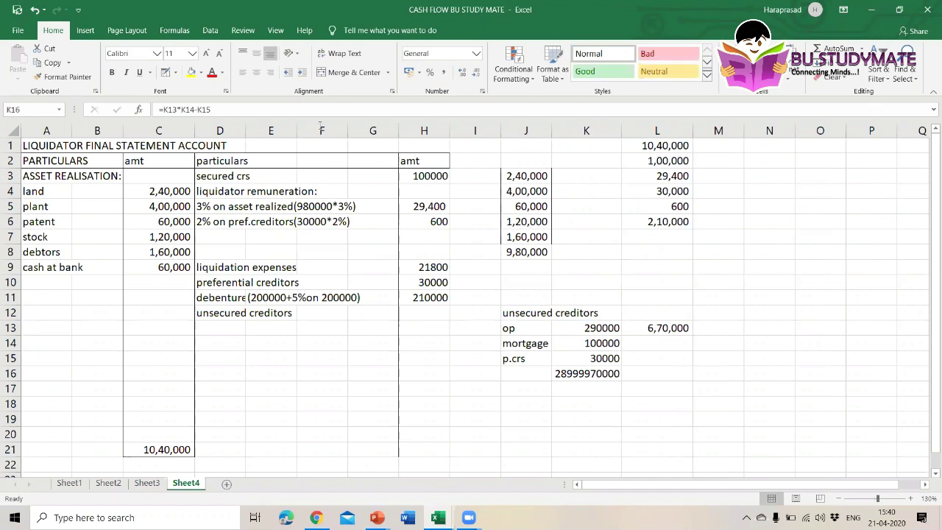
left_click(182, 109)
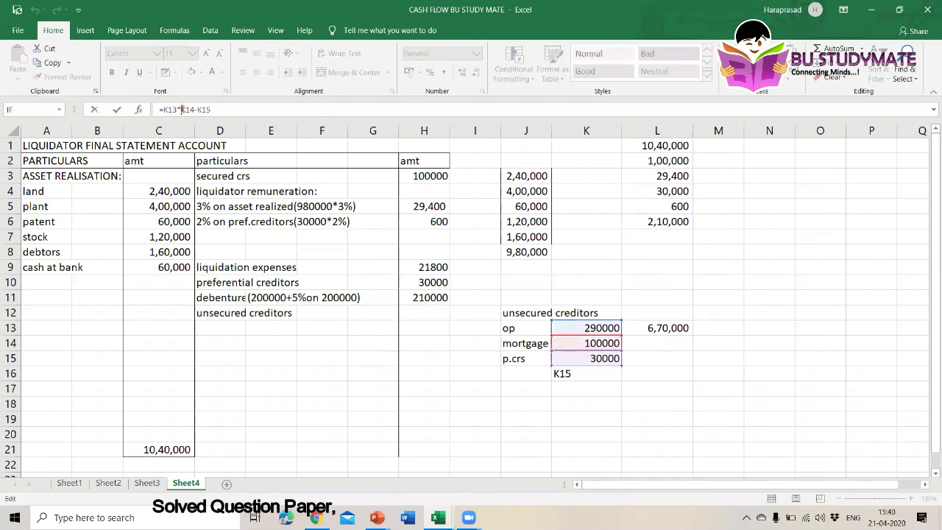
key("BackSpace")
type("-")
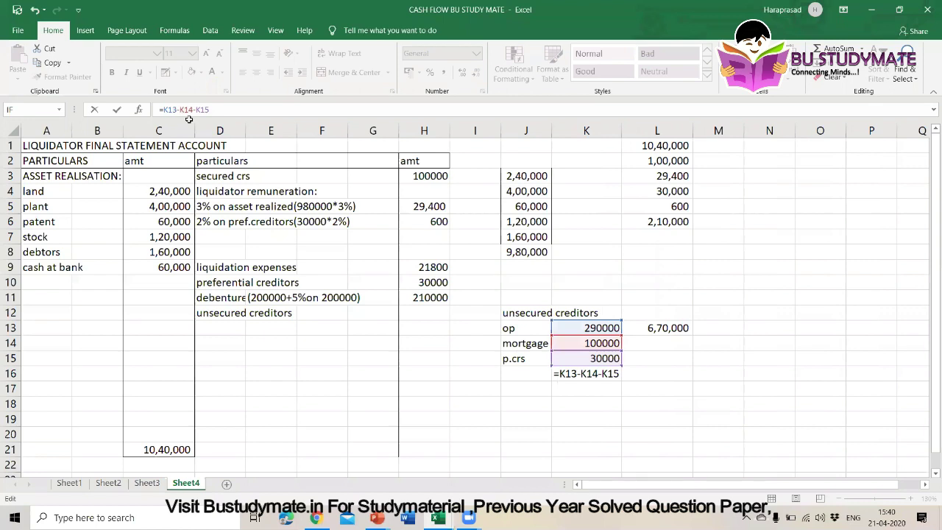
key("Return")
Step: Enter "un sec crs" in J16 with the amount 160000 in K16
left_click(519, 373)
type("un")
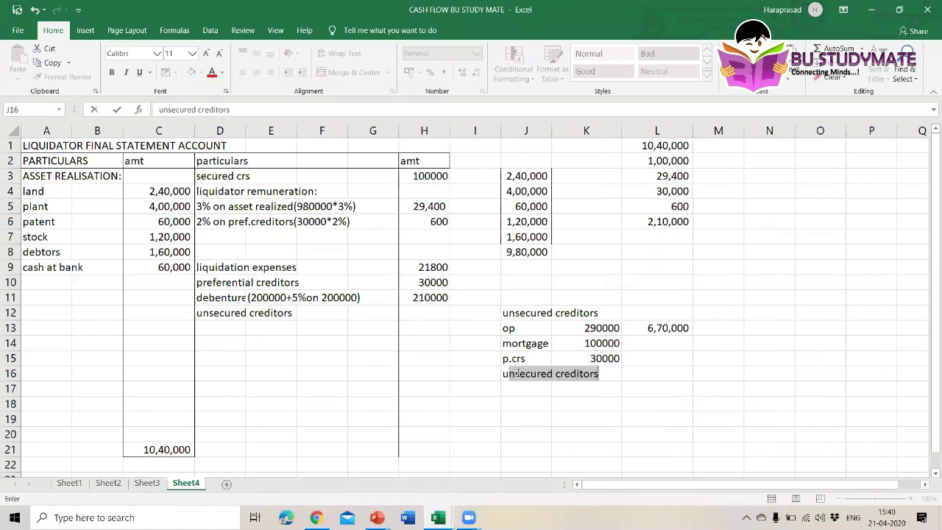
type("s")
key("BackSpace")
key("BackSpace")
key("BackSpace")
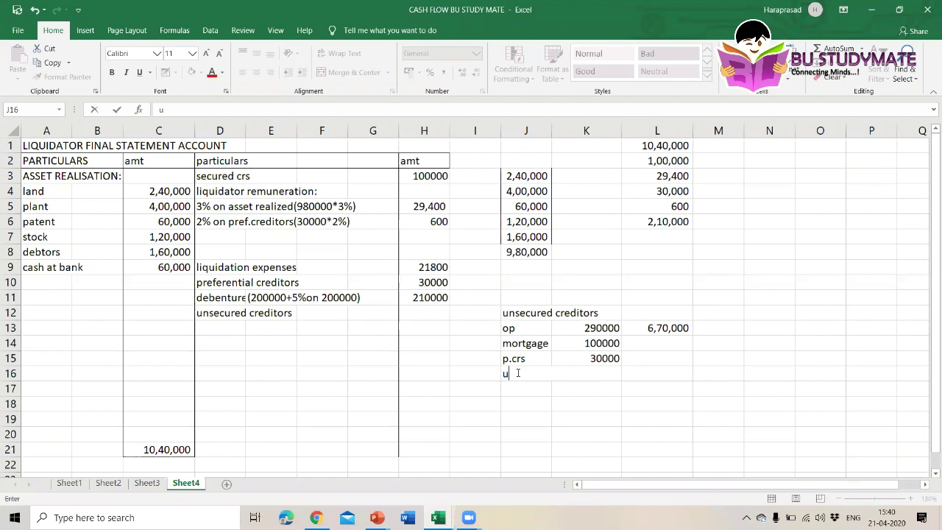
type("n sec crs")
key("Tab")
type("160000")
key("Return")
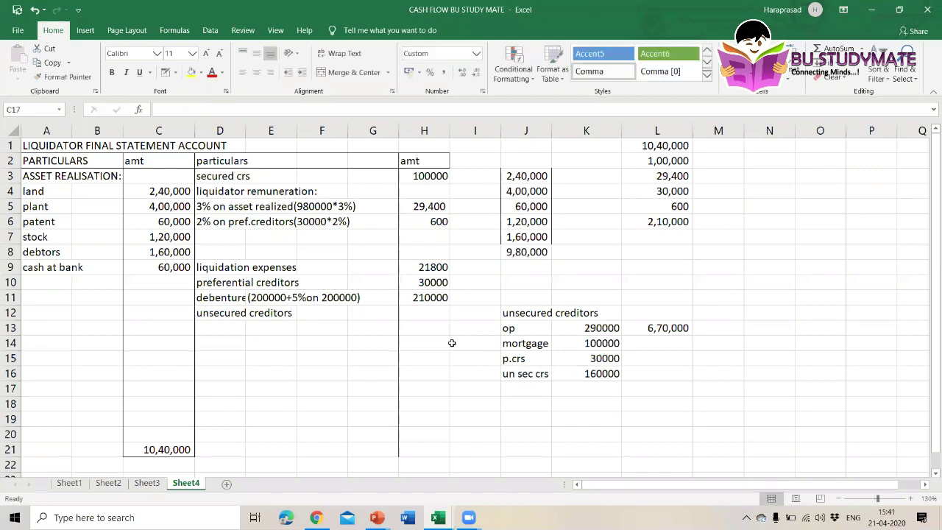
Step: Enter 160000 for unsecured creditors in H12 and as a further deduction in L7
left_click(424, 313)
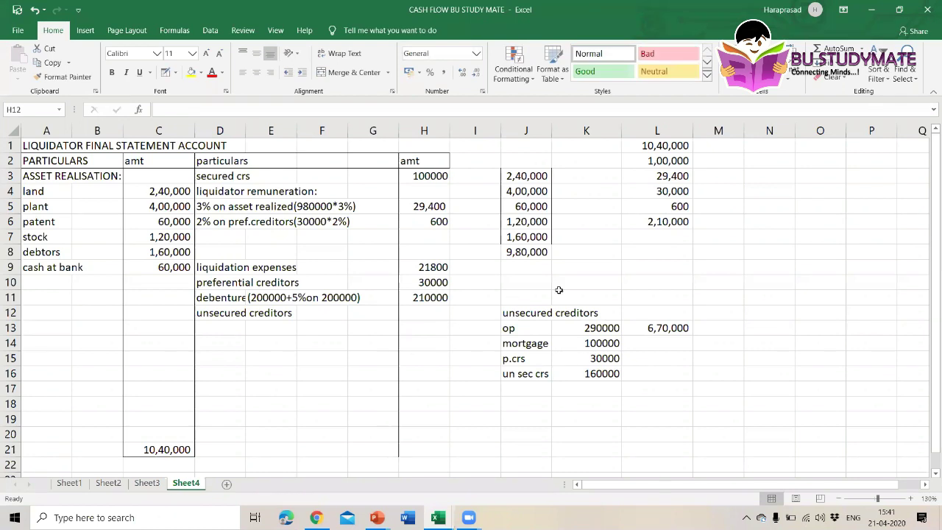
type("160000")
key("Return")
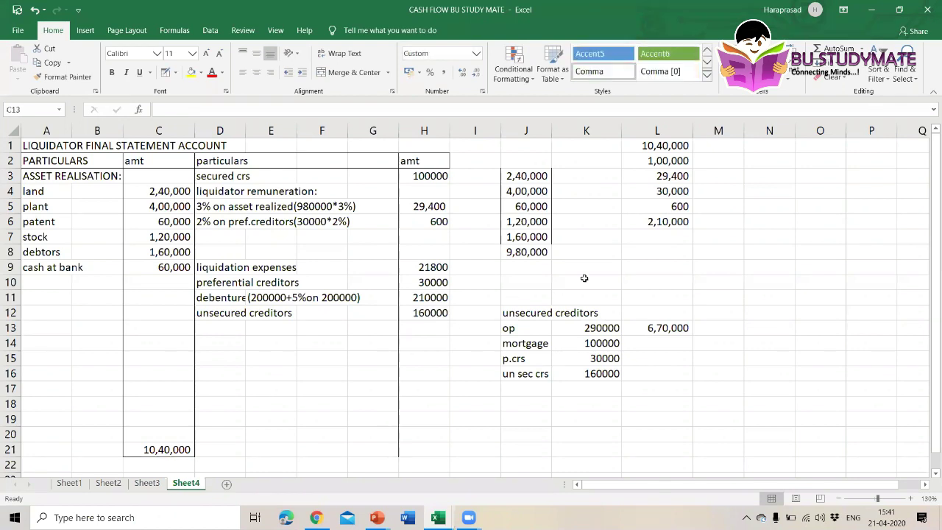
left_click(654, 237)
type("160000")
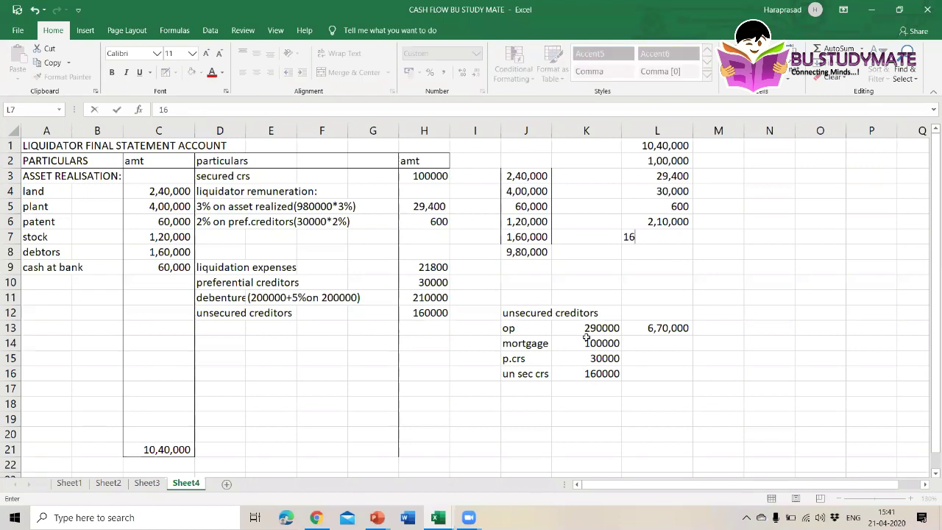
key("Return")
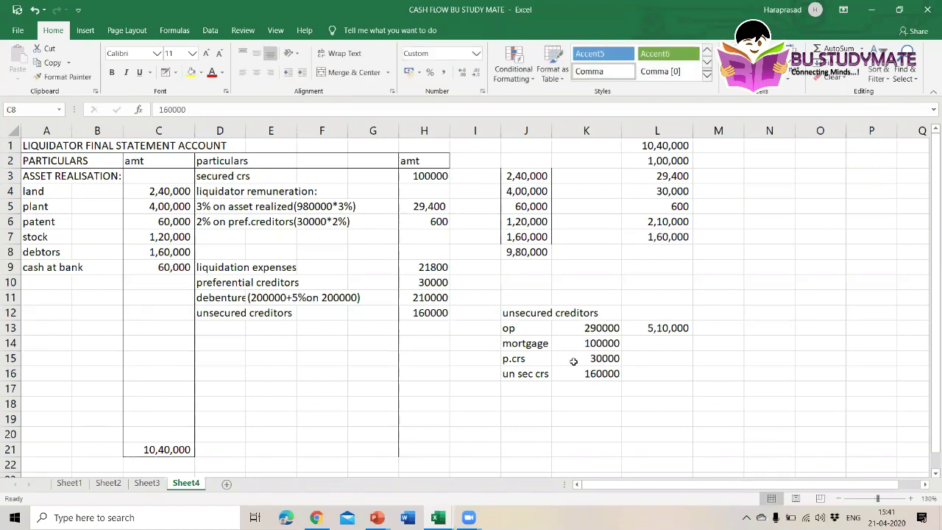
Step: Add the remuneration line "2% on unsecured crs(160000*2%)" in D7 with the formula =K16*2% in H7
left_click(222, 237)
type("2")
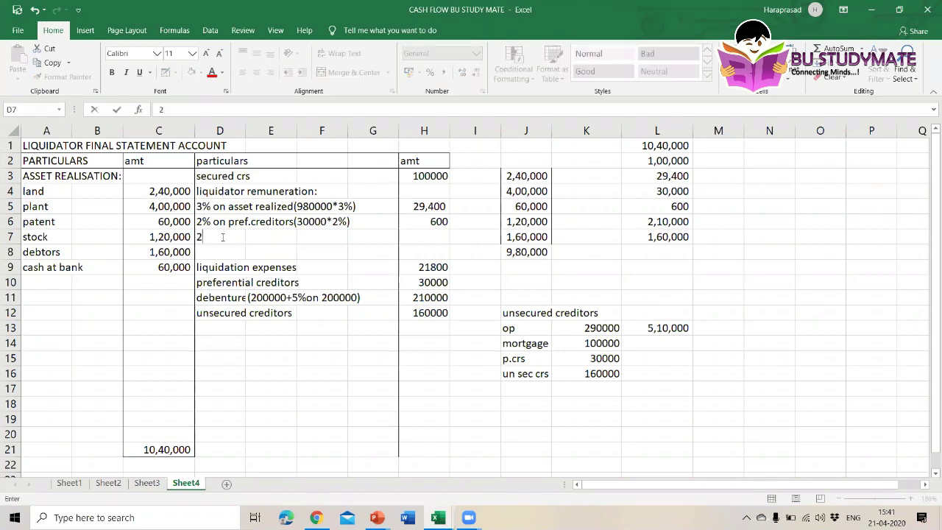
type("% on unsecured c")
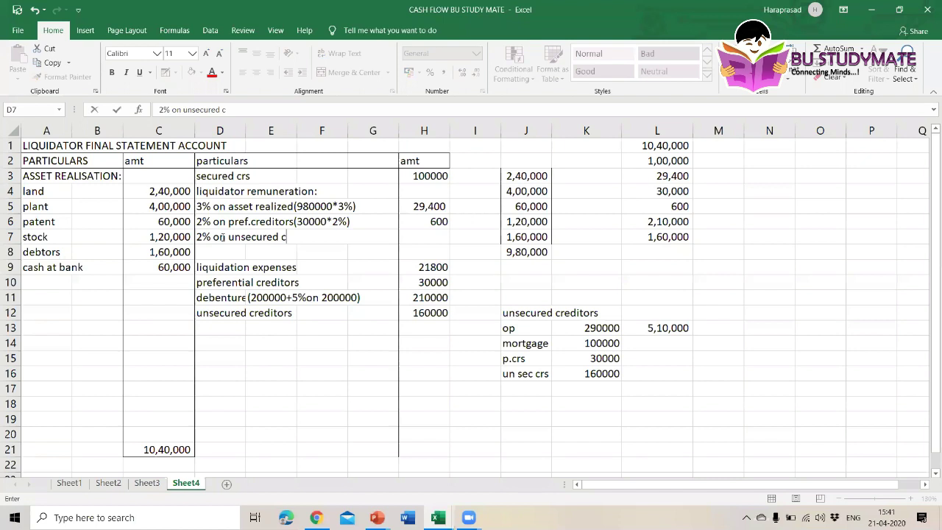
type("rs(")
type("2")
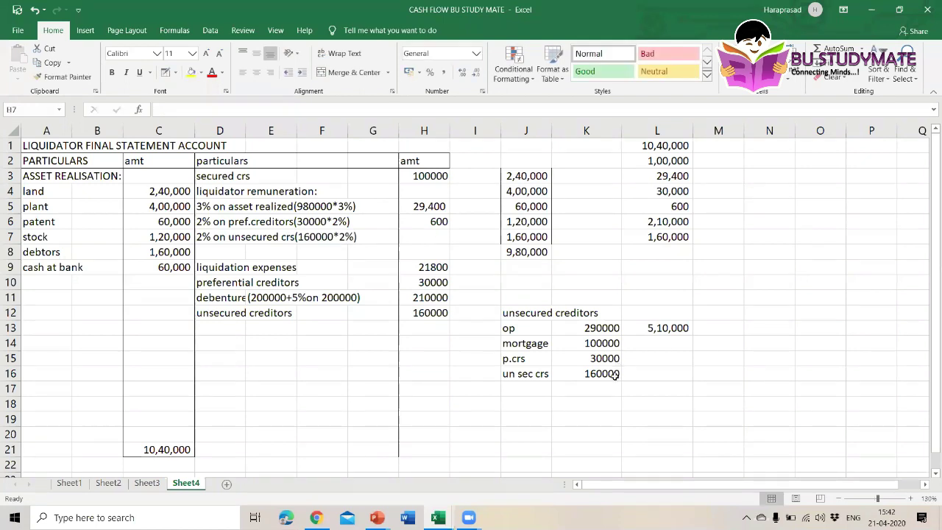
type("=")
left_click(615, 374)
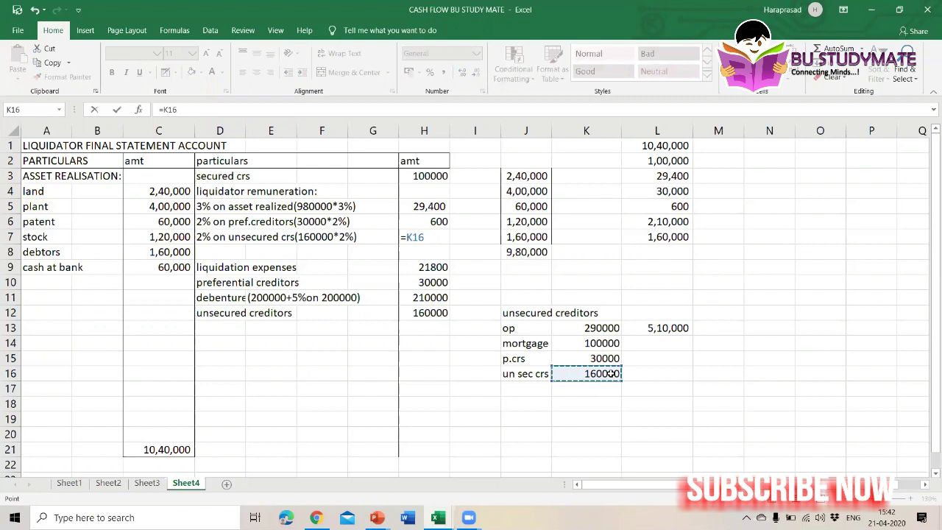
type("*2%")
key("Return")
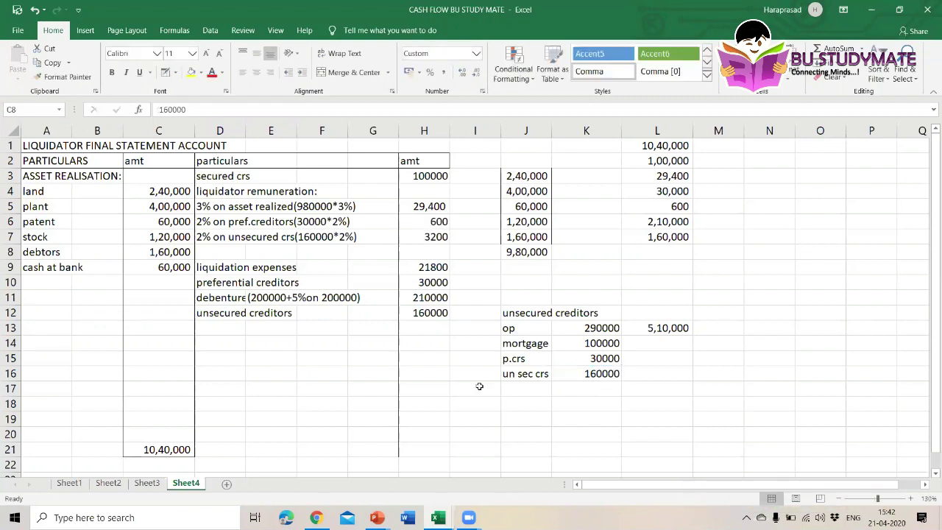
Step: Enter 3200 as a further deduction in L8 of the side working
left_click(665, 251)
type("3200")
key("Return")
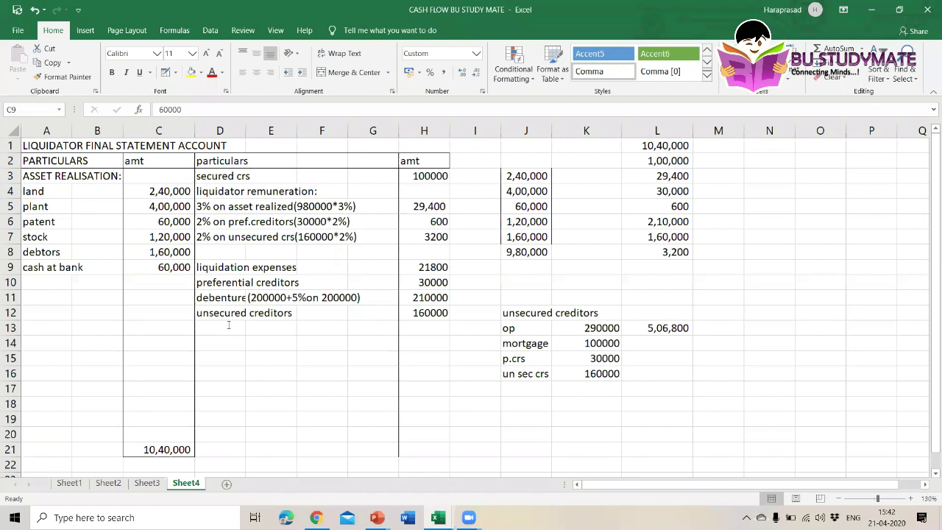
Step: Add "pref. share holder(400000+48000)" in D13 with the amount 448000 in H13
left_click(228, 324)
type("pref")
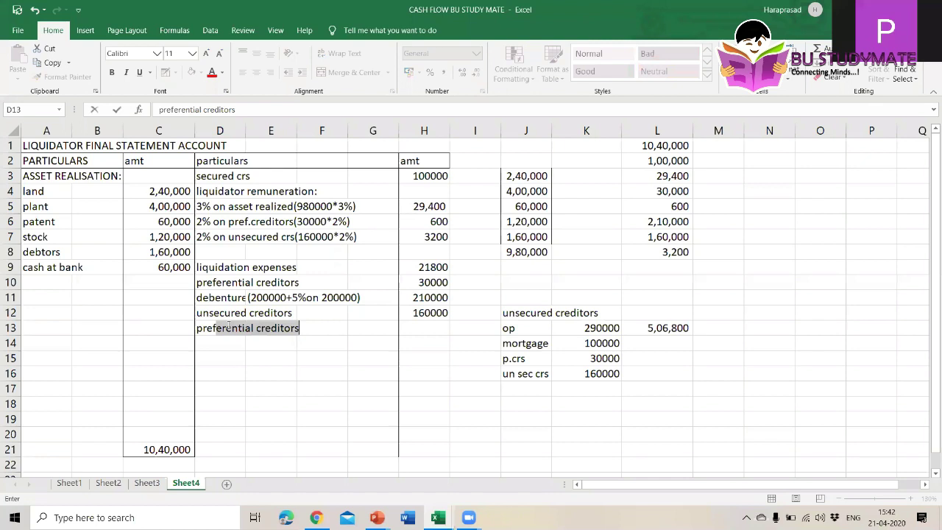
type(". share holder")
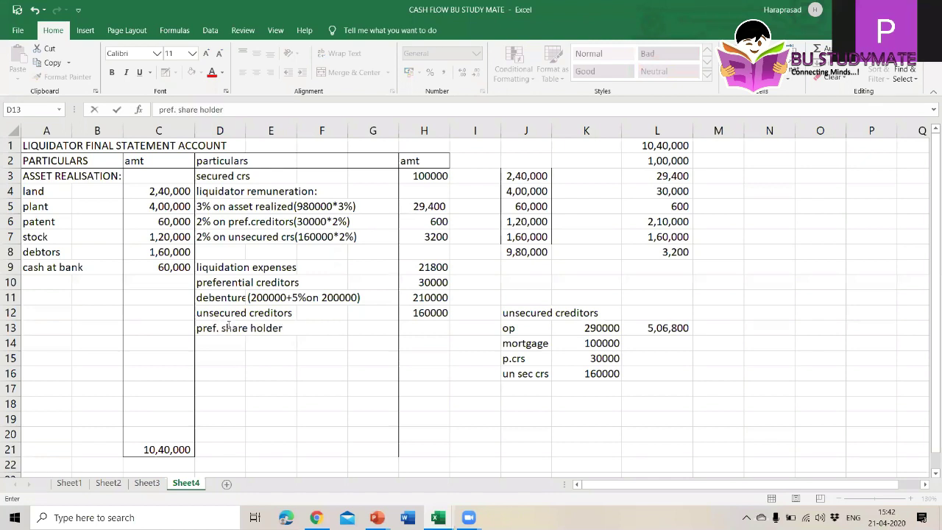
type("(")
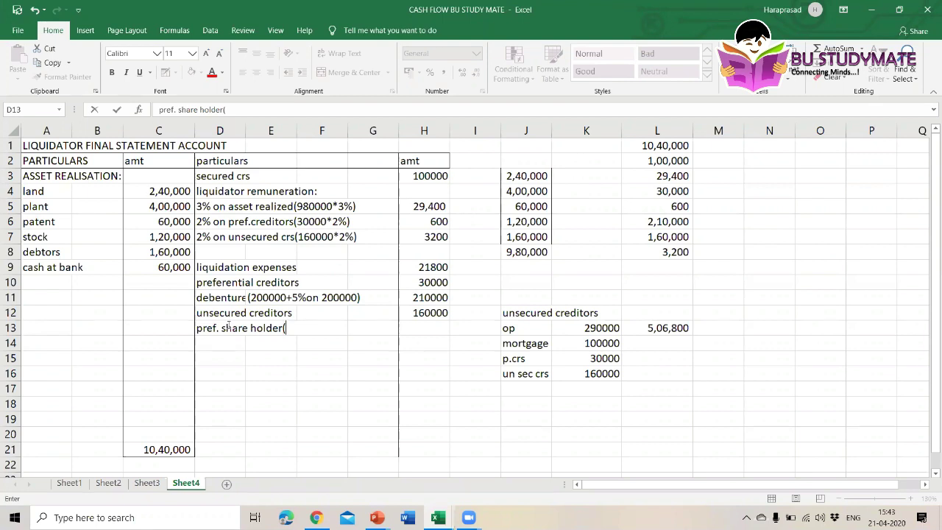
type("400")
type("000+4")
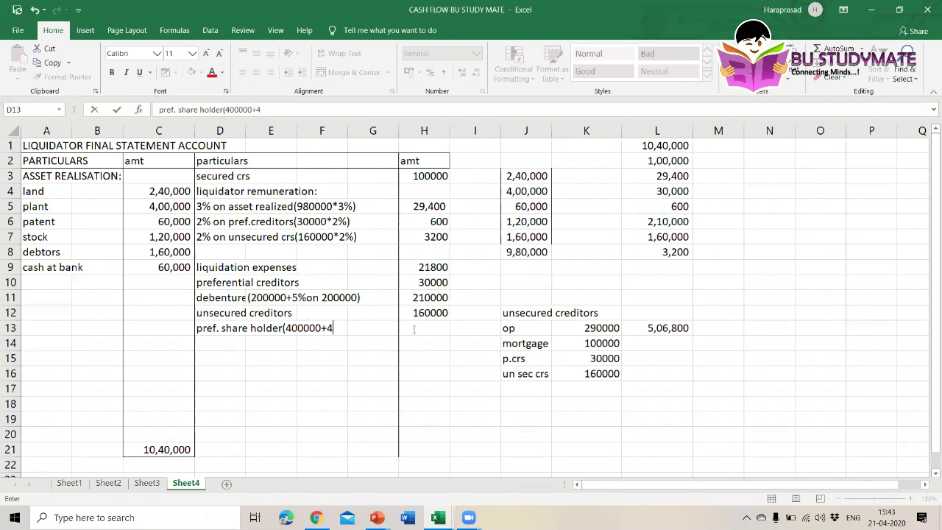
type("8000)")
left_click(417, 333)
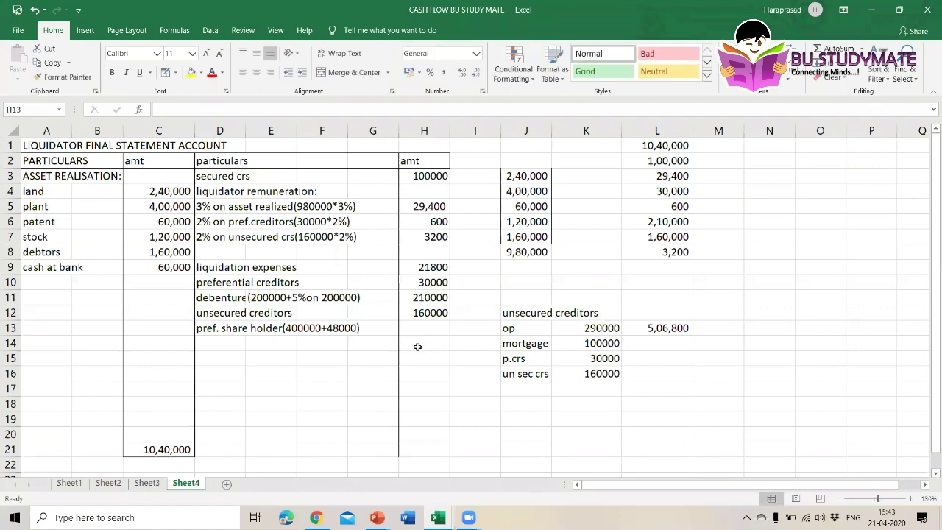
type("448000")
key("Return")
Step: Enter 448000 for the preference shareholders as a deduction in L9
left_click(652, 266)
type("448000")
key("Return")
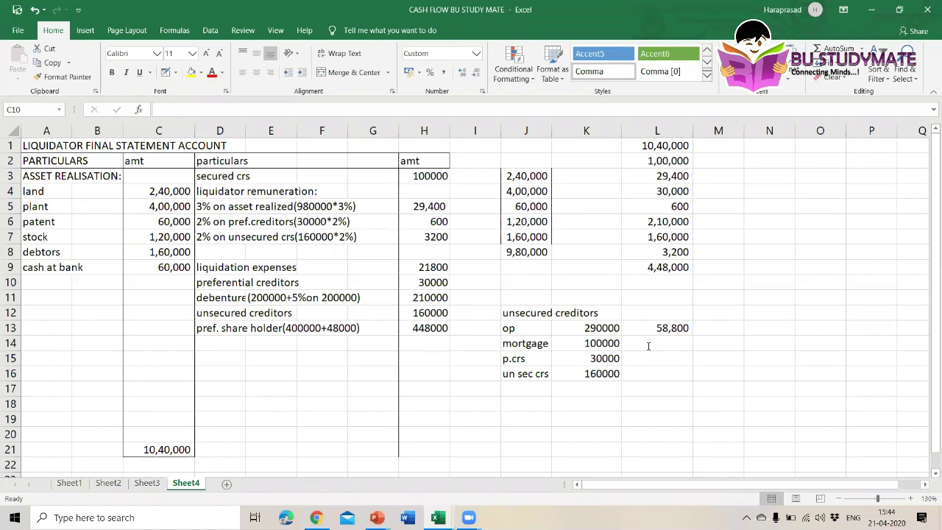
Step: Add the heading "equity share holder:" in D14
left_click(224, 345)
type("equ")
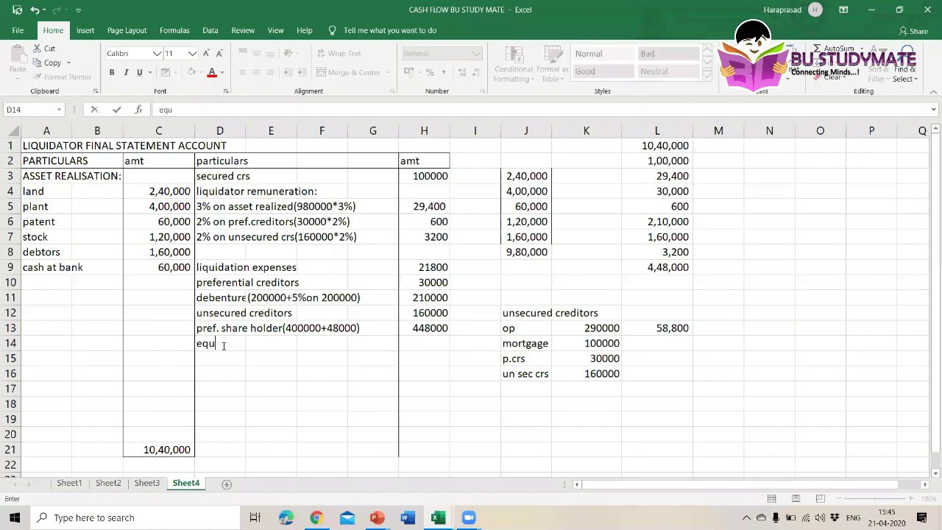
type("ity share ho")
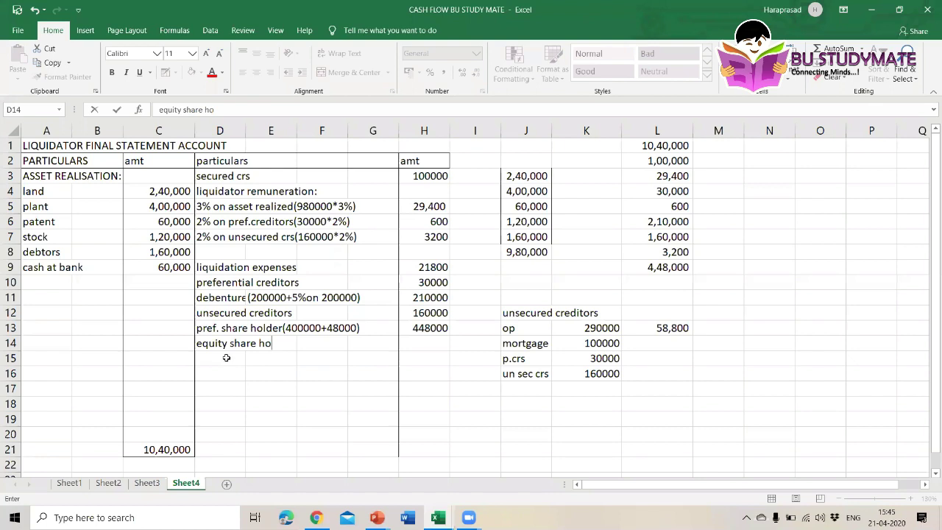
type("lder:")
key("Return")
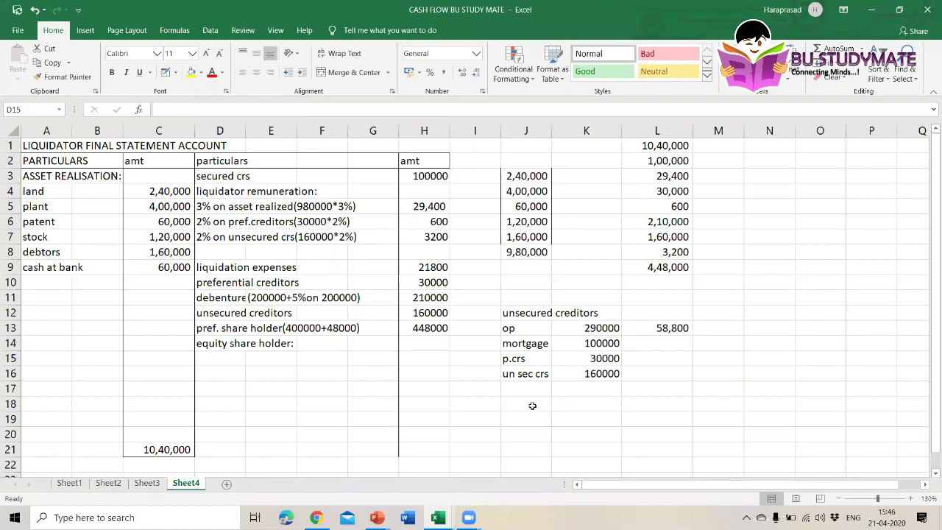
Step: Write the side working 15*2000 in J18 with the amount 30000 in K18
left_click(534, 406)
type("15*")
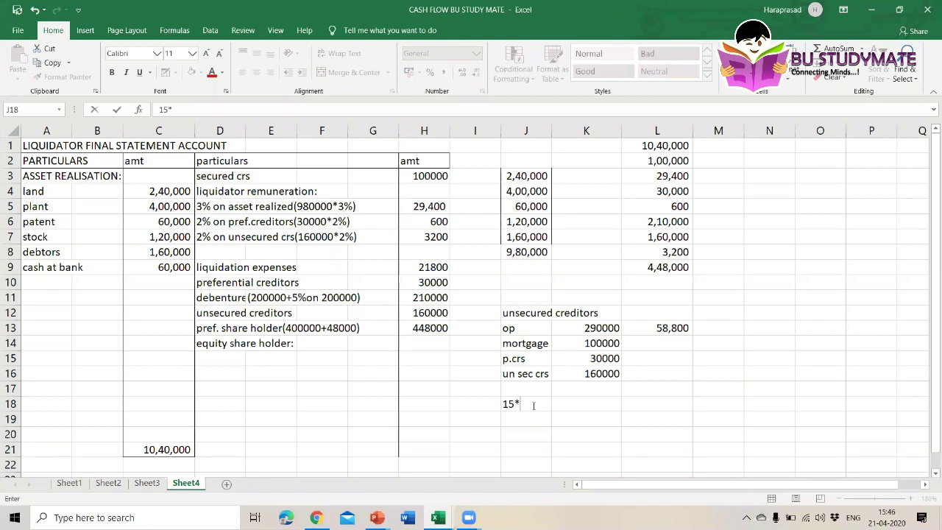
type("2000")
key("Tab")
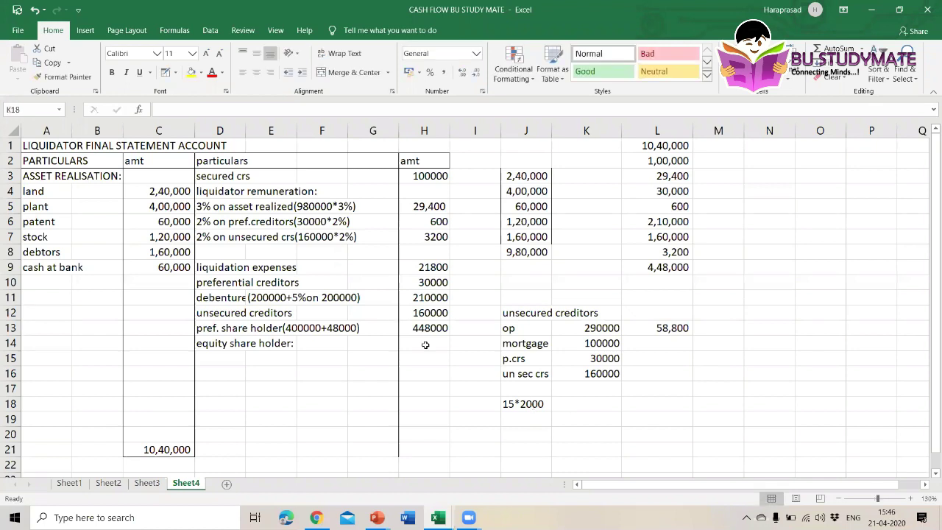
type("30000")
Step: Enter "2000 E. S." in D15 with 30000 in F15, and deduct 30000 in L10
left_click(214, 359)
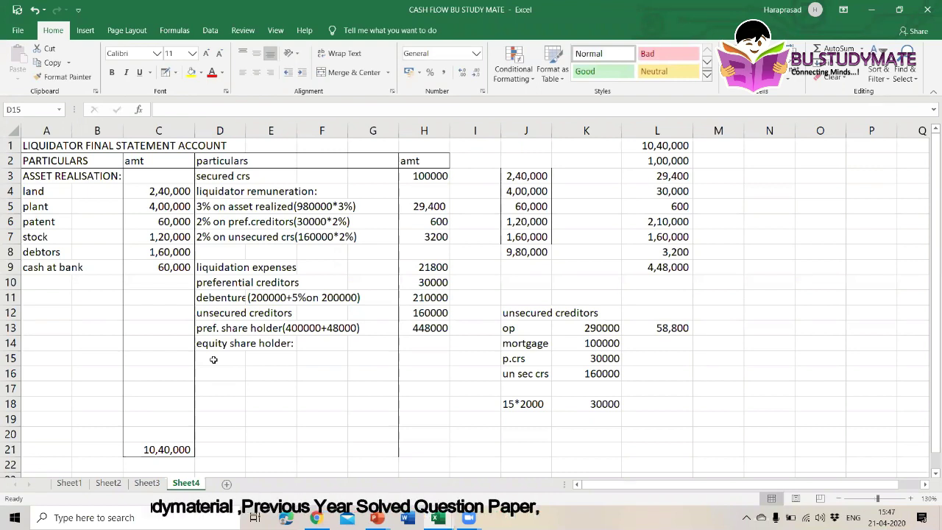
type("2")
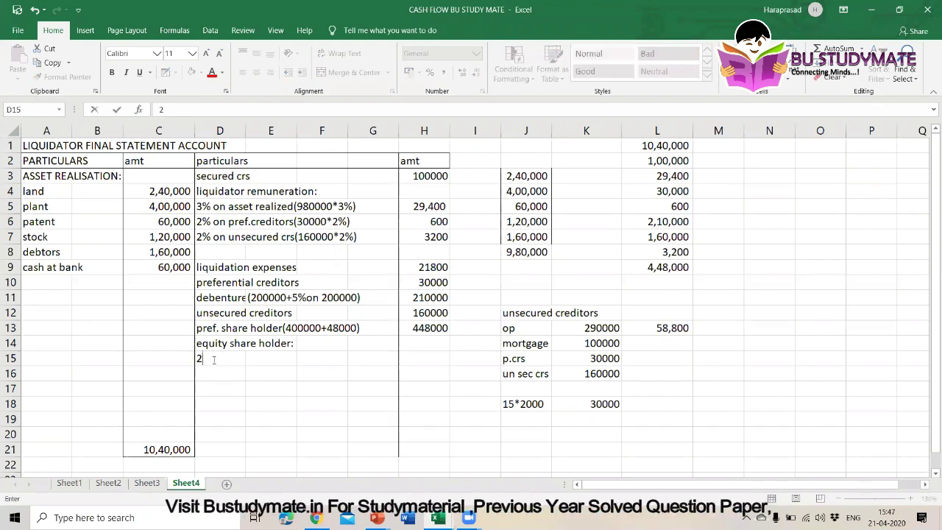
type("000 e.")
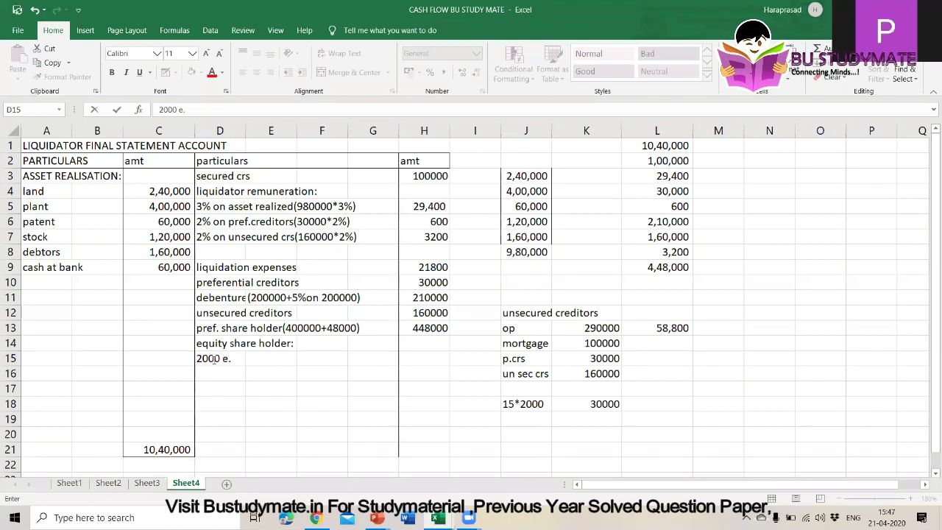
key("BackSpace")
key("BackSpace")
key("BackSpace")
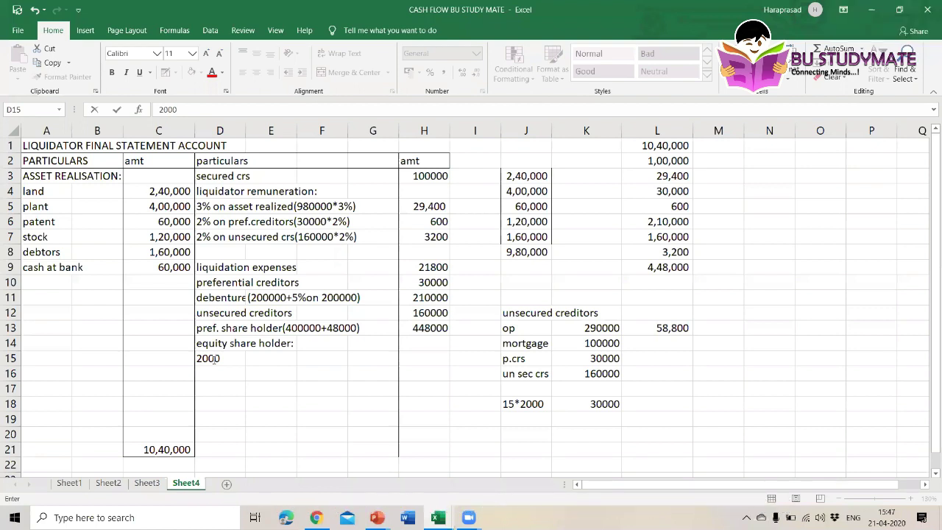
type("E. S.")
left_click(334, 359)
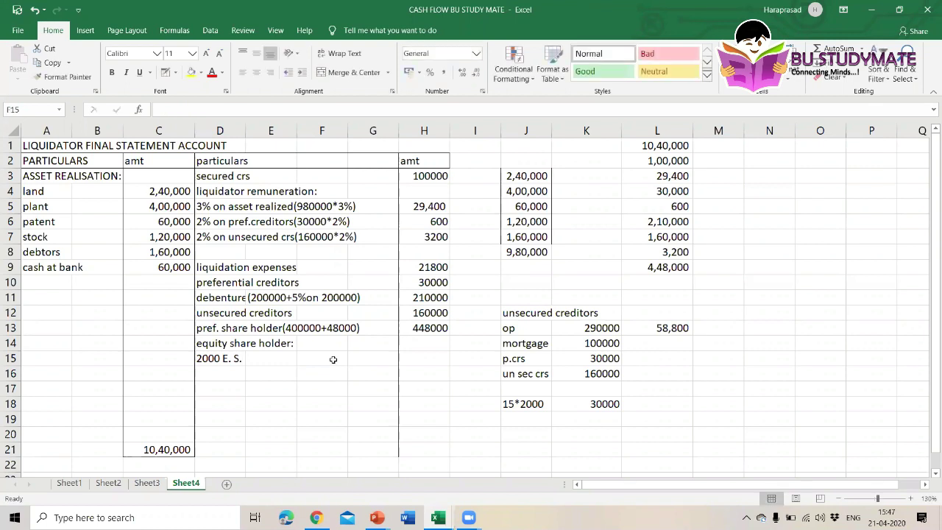
type("30000")
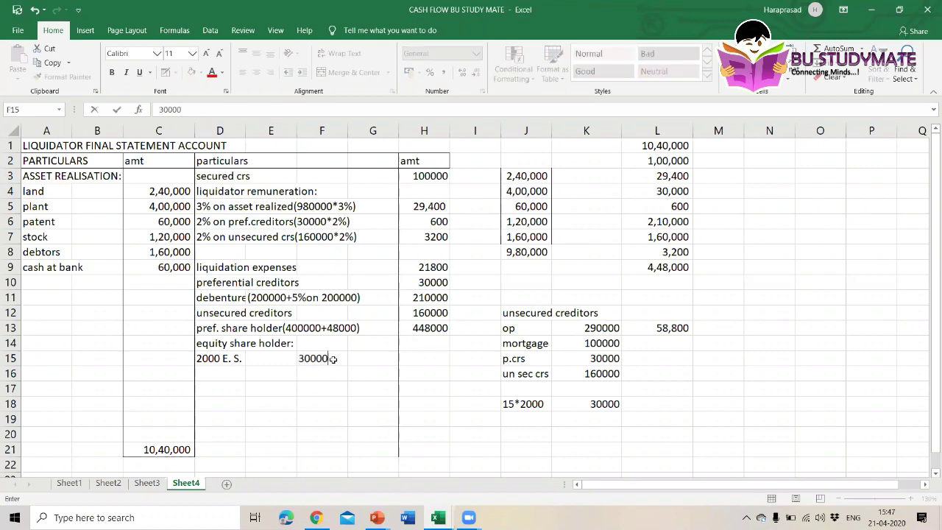
left_click(647, 285)
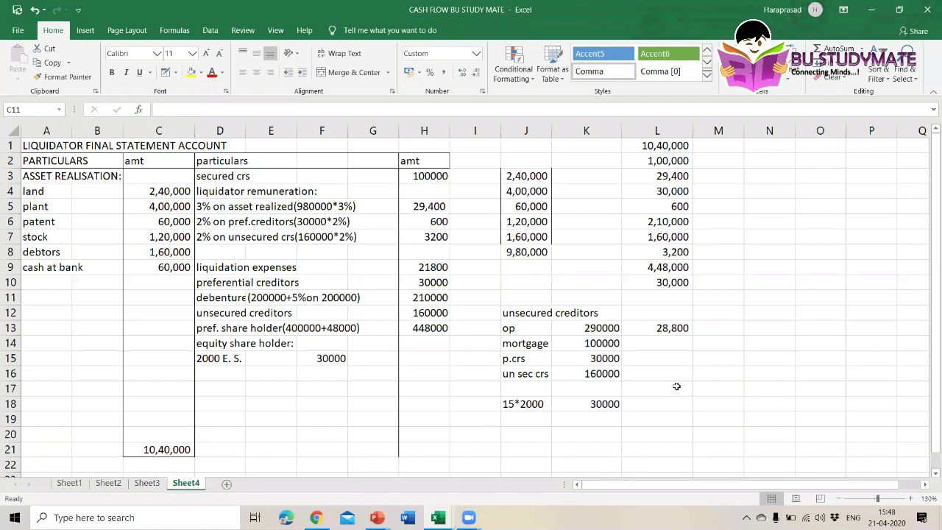
Step: Enter the equity share ratio 2000:6000 in J20 and its simplified form 1:3 in J21
left_click(527, 434)
type("2000")
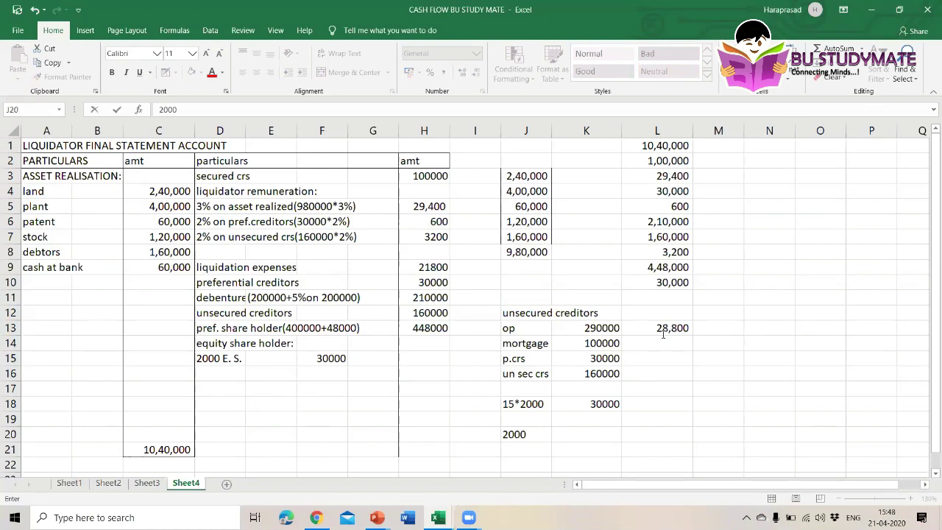
type(":600")
type("0")
key("Return")
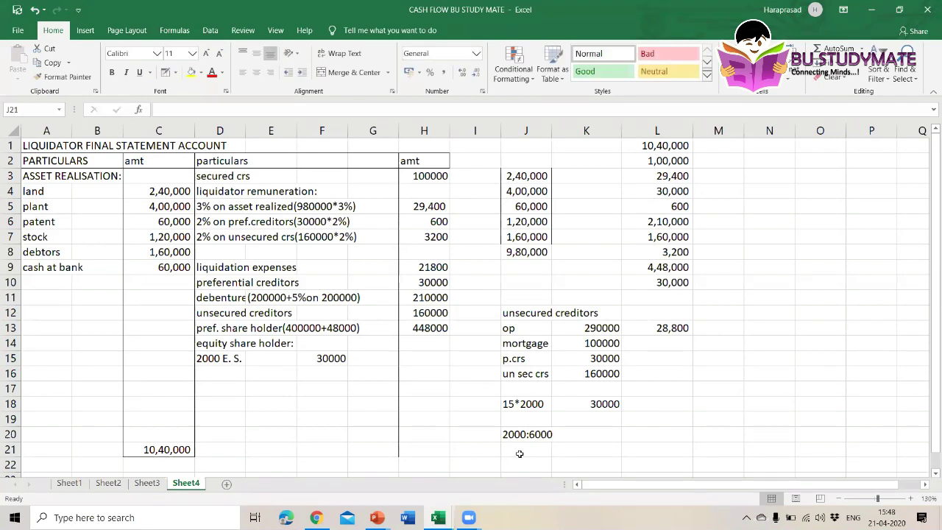
type("1")
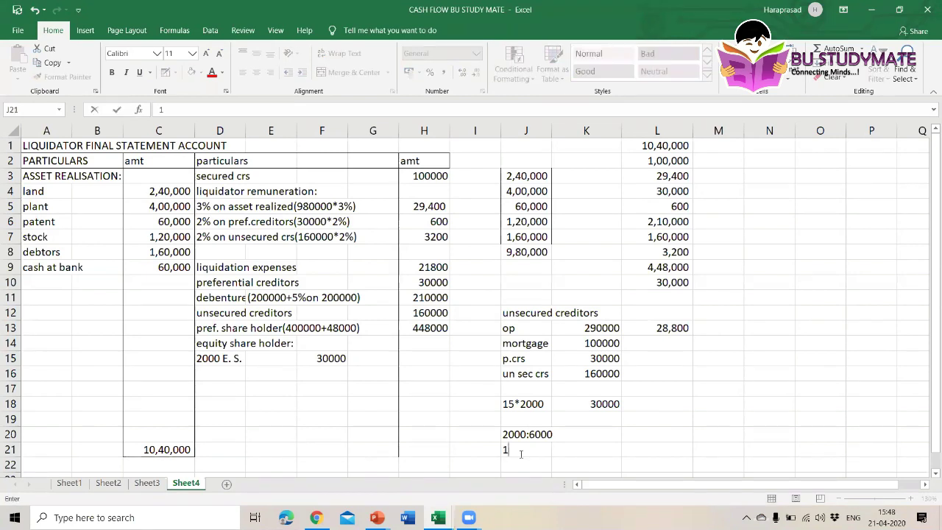
type(":")
type("3")
key("ctrl+Return")
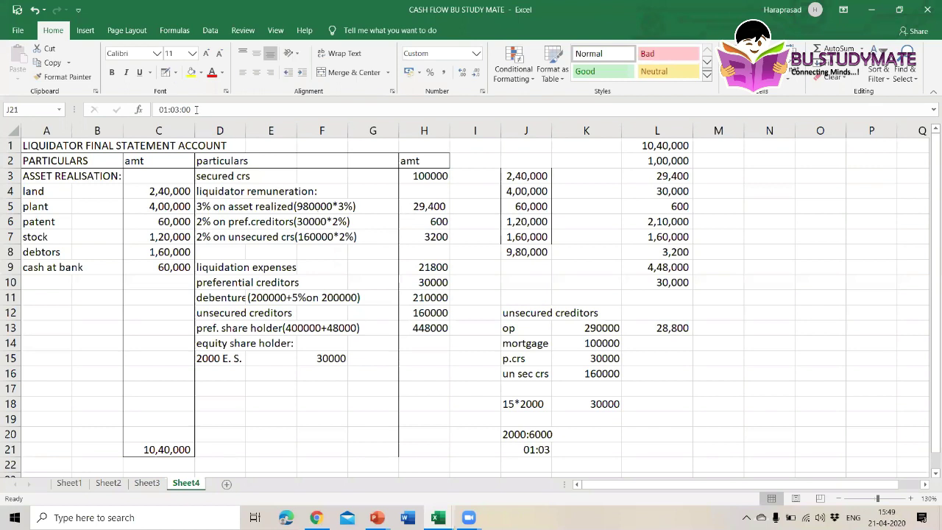
Step: Try to correct the simplified ratio in J21 by re-entering it as 01:03
left_click(196, 110)
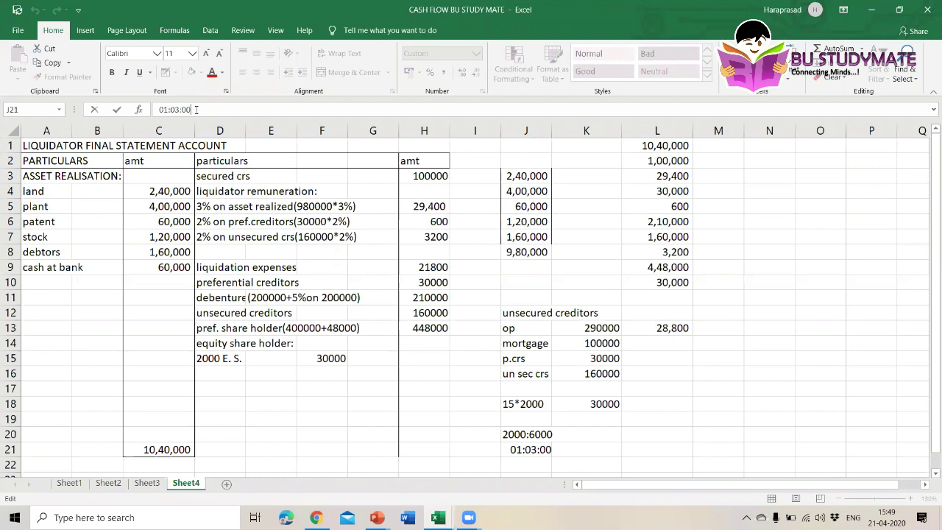
key("BackSpace")
key("BackSpace")
key("BackSpace")
key("BackSpace")
key("BackSpace")
key("BackSpace")
key("BackSpace")
key("BackSpace")
type("0")
type(":03")
key("Return")
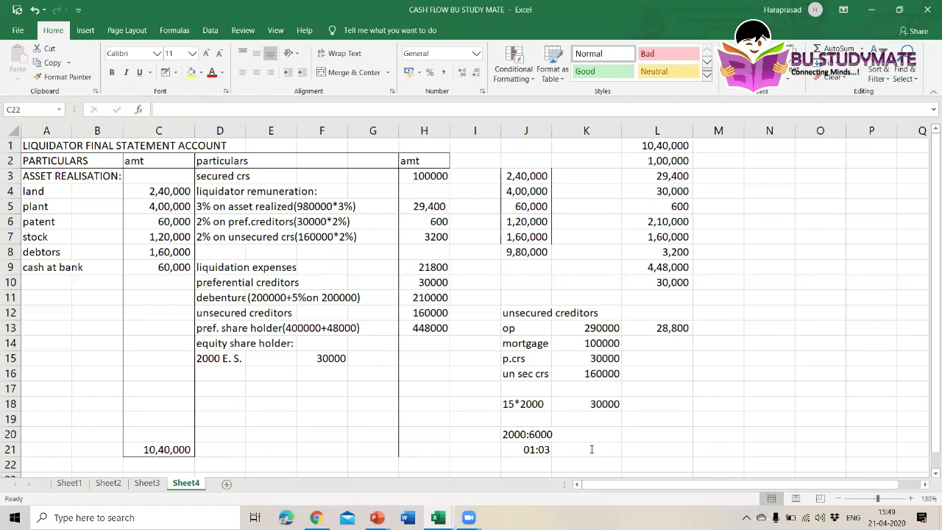
Step: Write the share workings 28800*1/4 in K21 and 28800*3/4 in K22 beside the ratio
left_click(591, 449)
type("28")
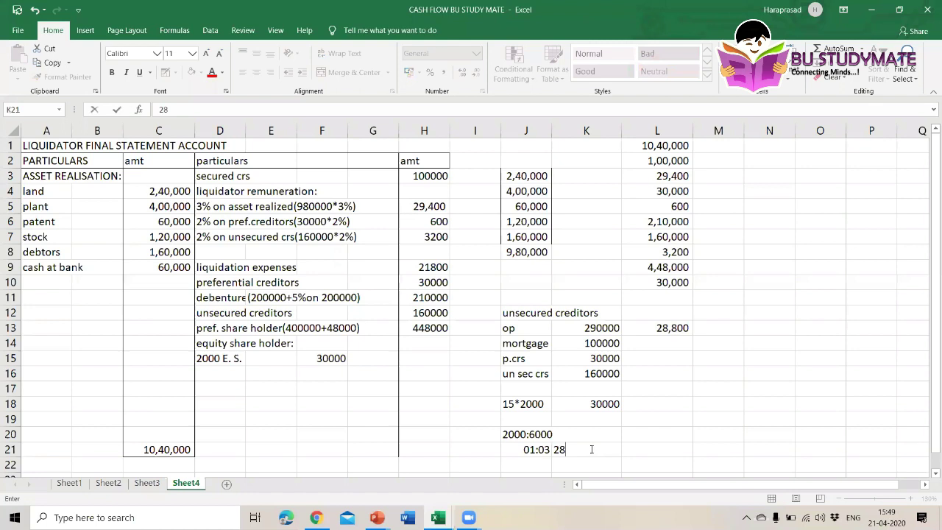
type("00")
key("BackSpace")
key("BackSpace")
type("800")
type("*1/4")
key("Return")
type("28800*")
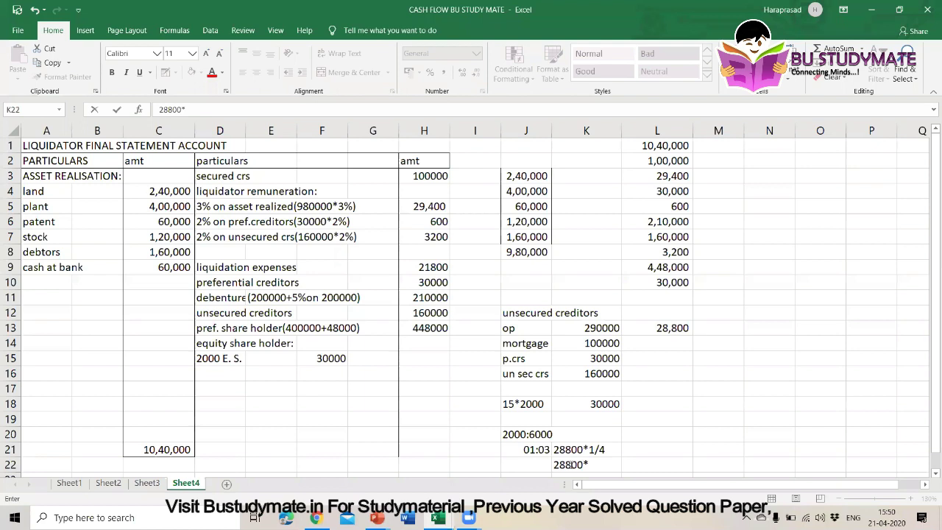
type("3/4")
Step: Calculate the one-quarter share in L21 with the formula =28800*1/4
left_click(637, 449)
type("=28800")
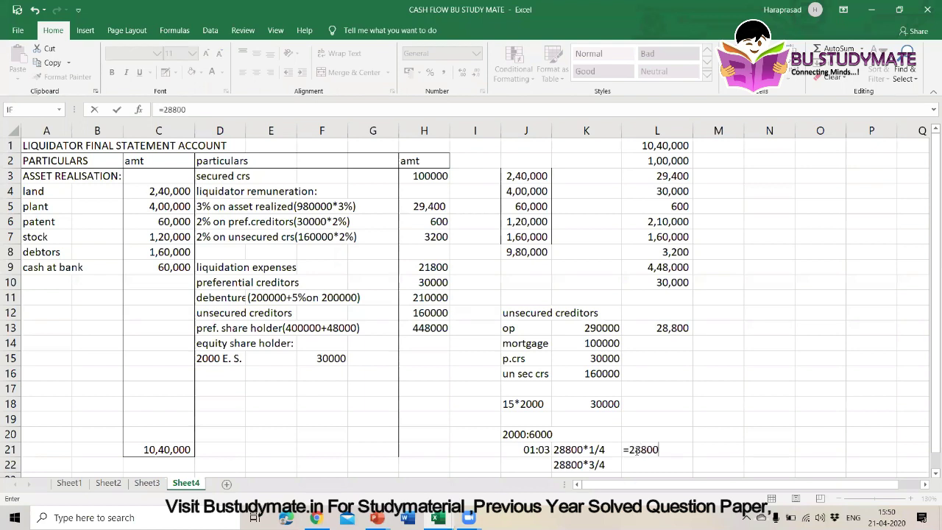
type("*1/4")
key("Return")
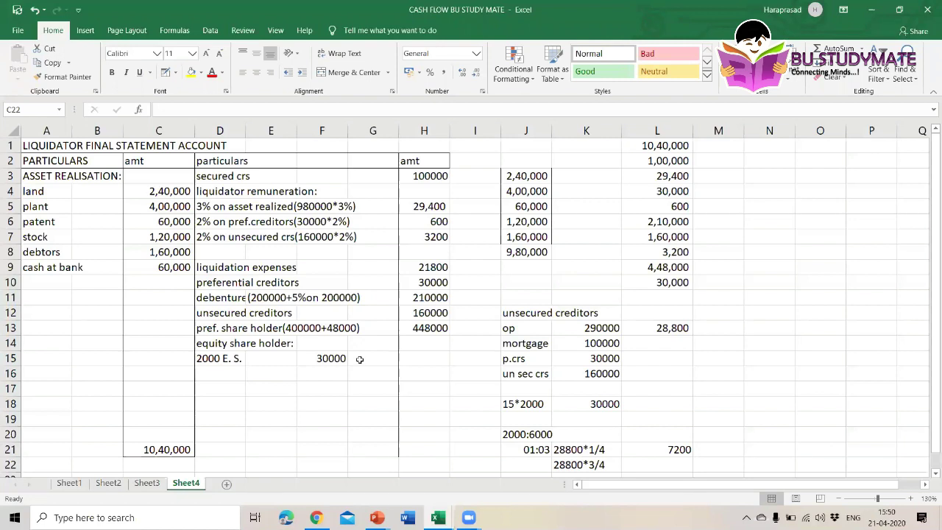
Step: Extend the 2000 E. S. working in F15 to read 30000+7200
left_click(360, 359)
left_click(326, 359)
left_click(204, 110)
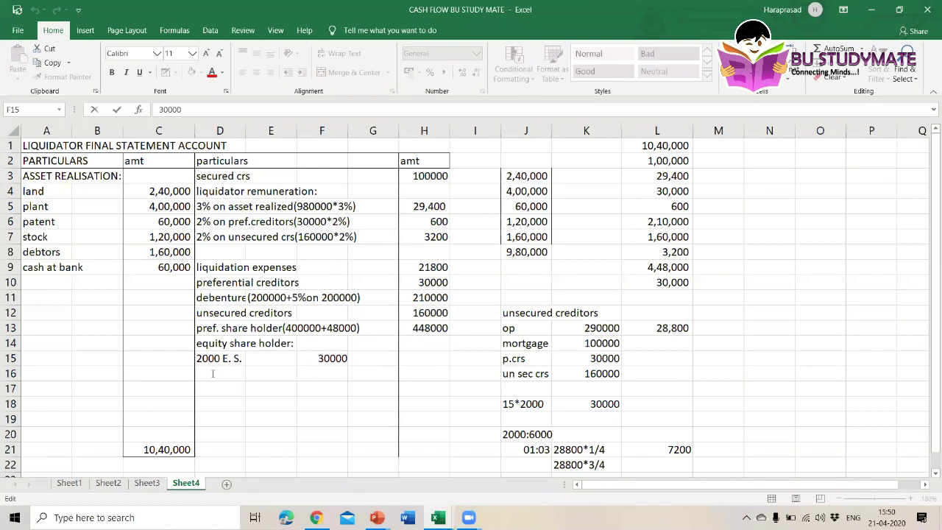
type("+7200")
key("Return")
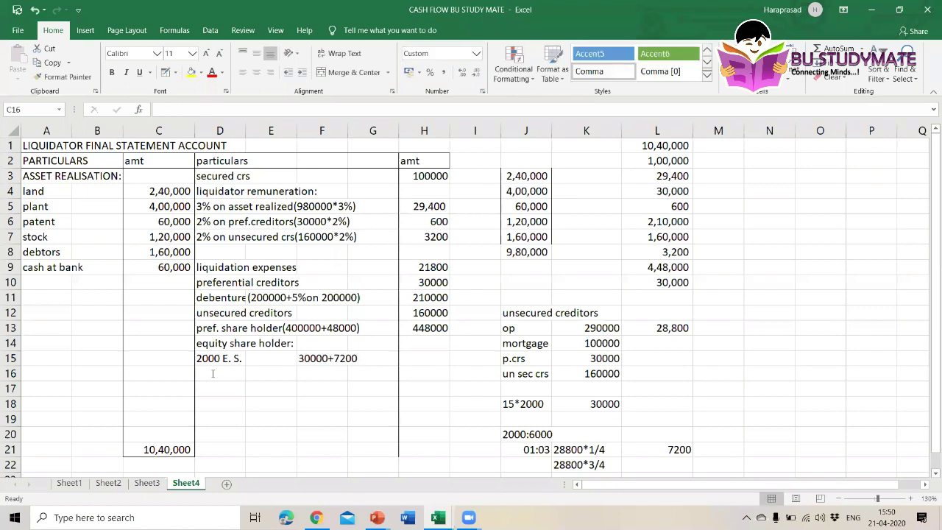
Step: Add a 6000 E.S line in D16 with 21600 as its working amount in F16
left_click(213, 374)
type("6000 E.S")
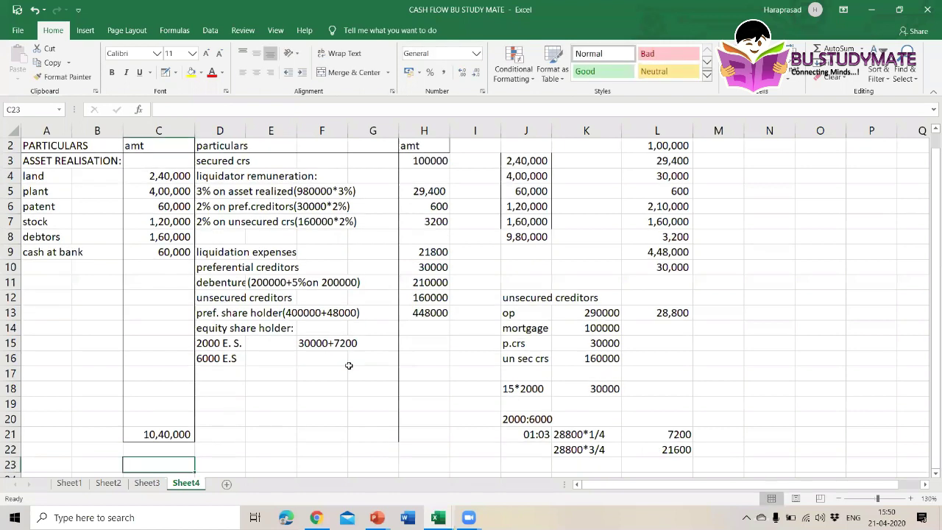
left_click(345, 366)
type("21600")
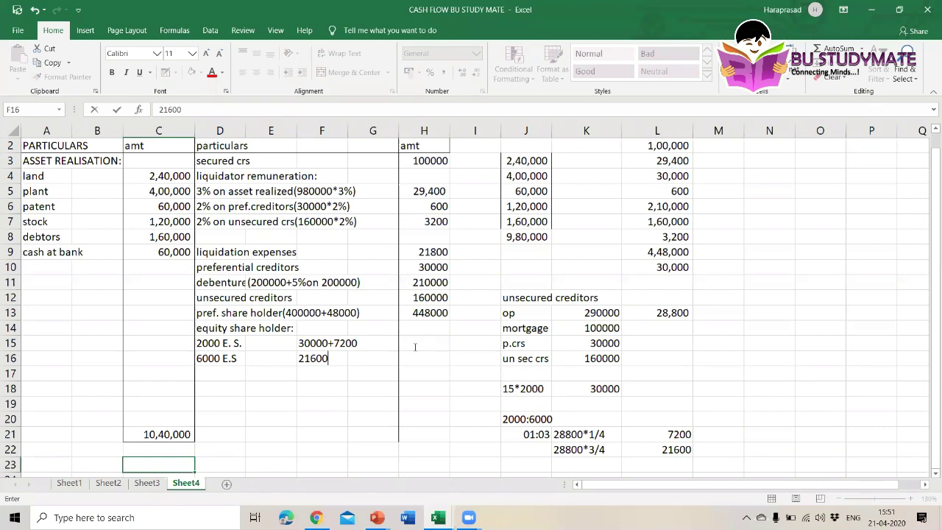
Step: Fill the equity shareholder payments in the amount column: =30000+7200 in H15 and 21600 in H16
left_click(415, 345)
type("=30000+7200")
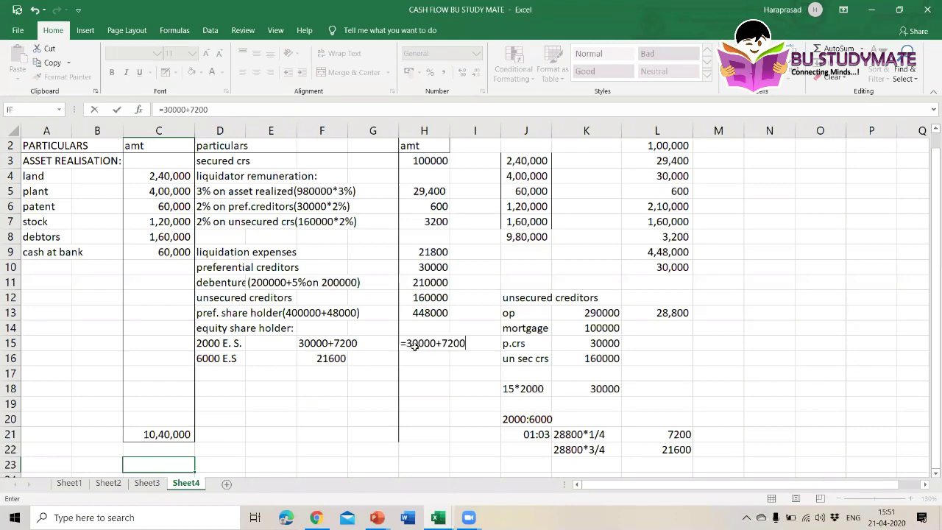
key("Return")
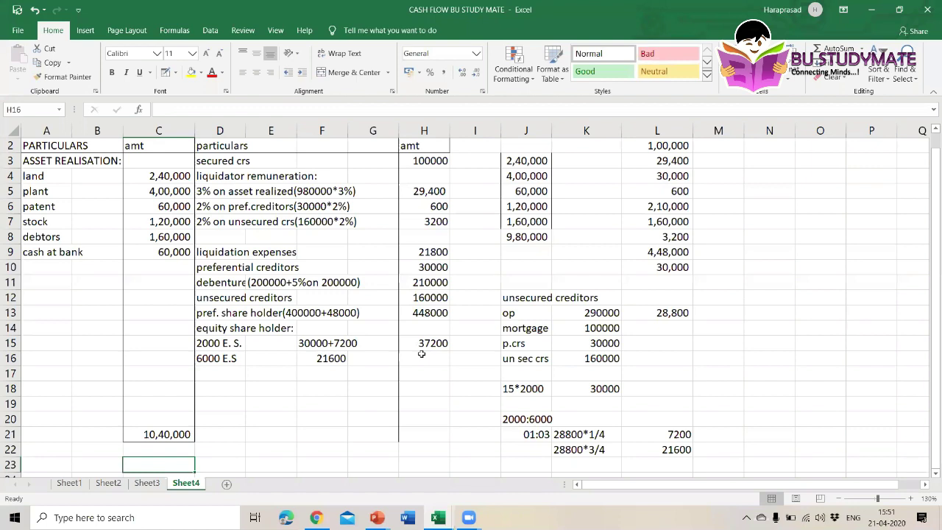
type("21600")
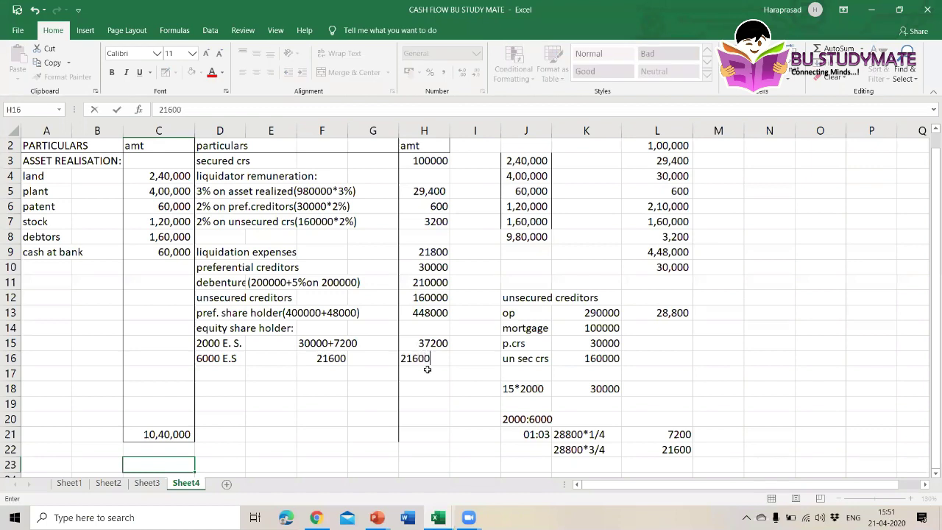
key("Return")
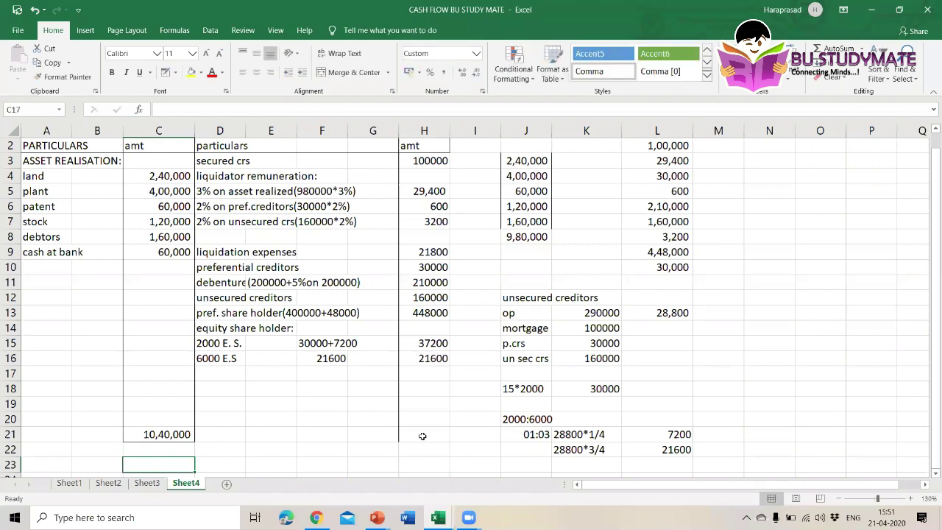
Step: Total the payments in H21 with the formula =SUM(H3:H16)
left_click(422, 436)
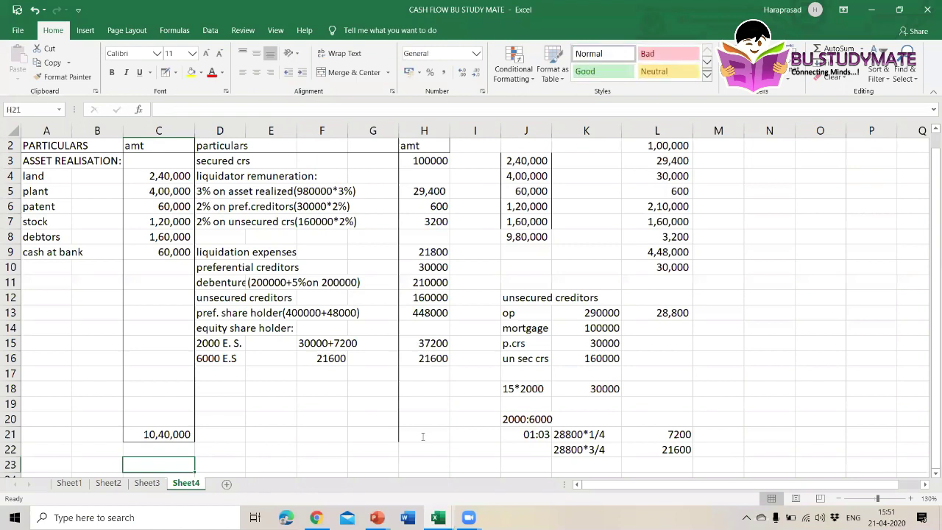
key("alt+equal")
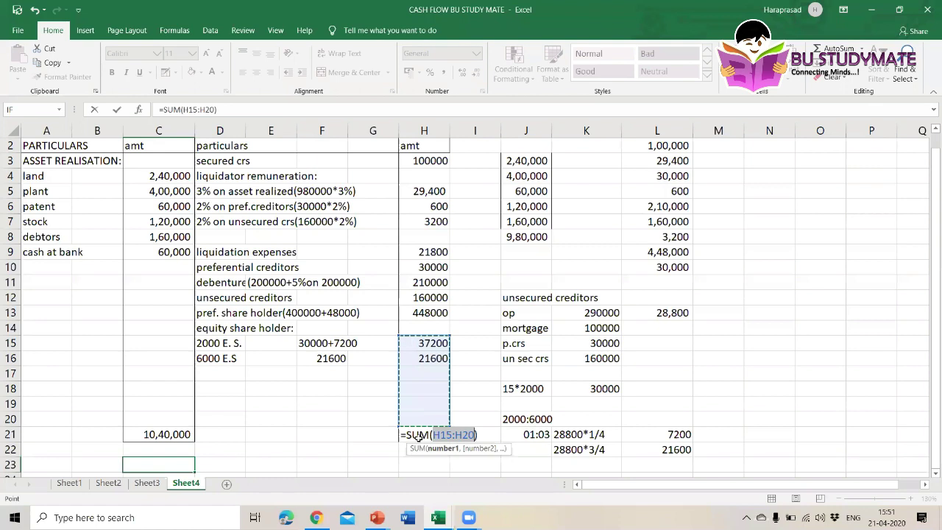
key("Escape")
type("=")
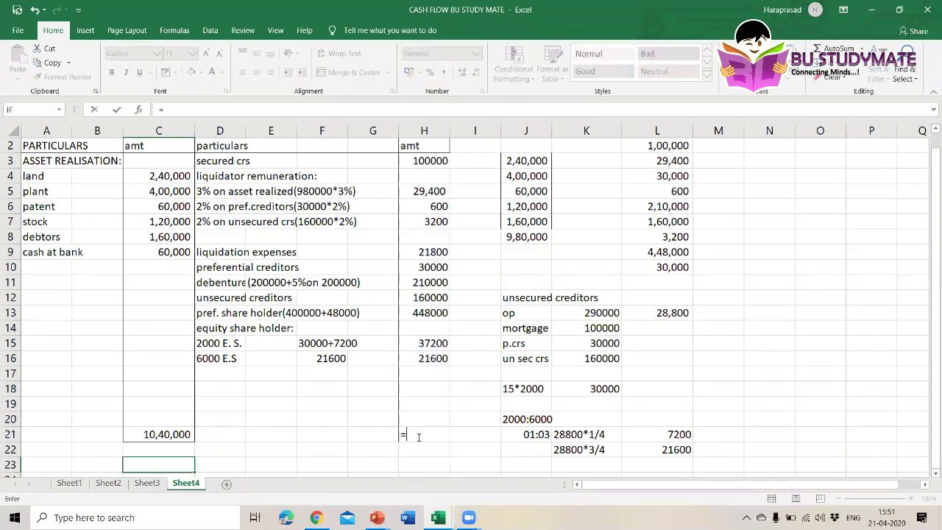
type("SUM")
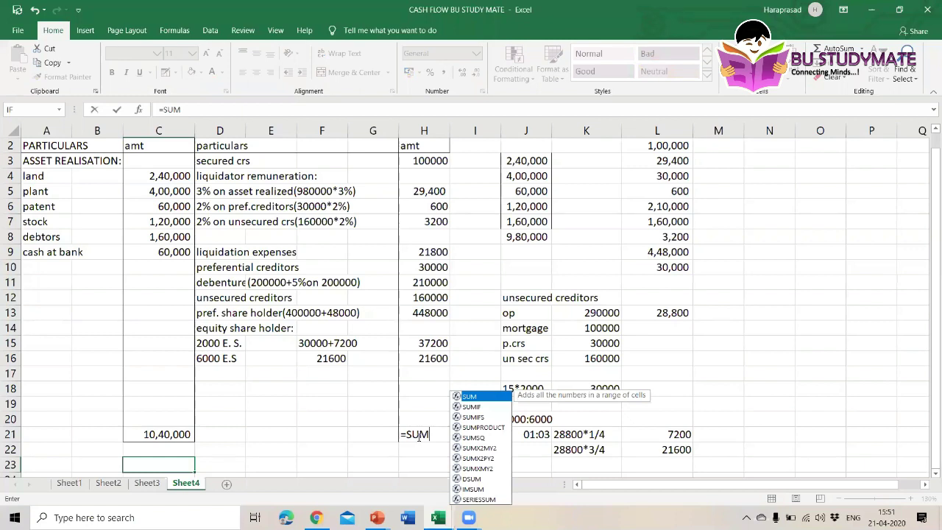
type("(")
left_click_drag(427, 162, 437, 359)
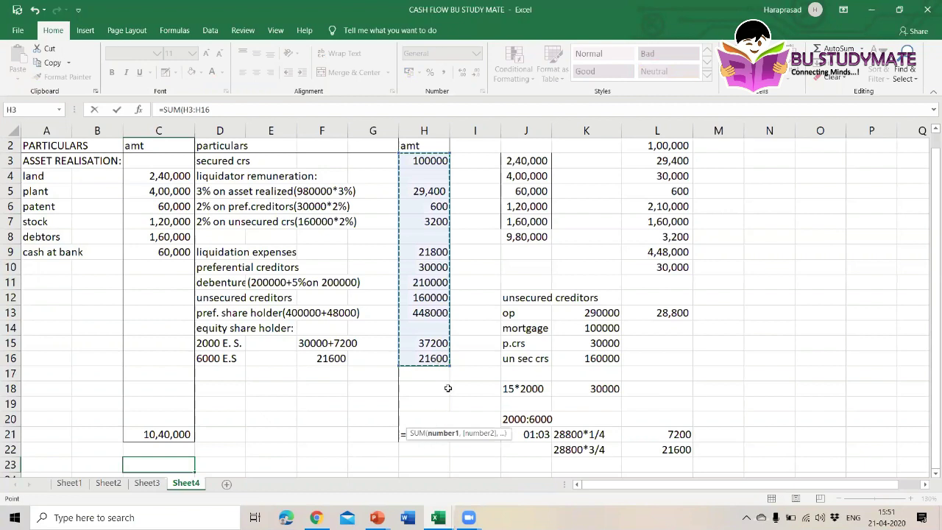
key("Return")
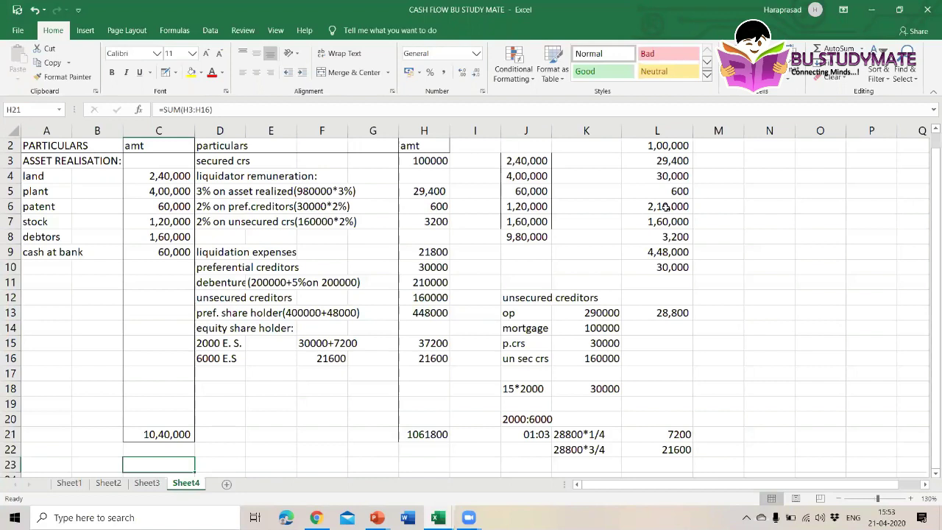
Step: Add 21,800 to the side deductions in L11 and change the one-quarter working in K21 to 7000*1/4
left_click(663, 281)
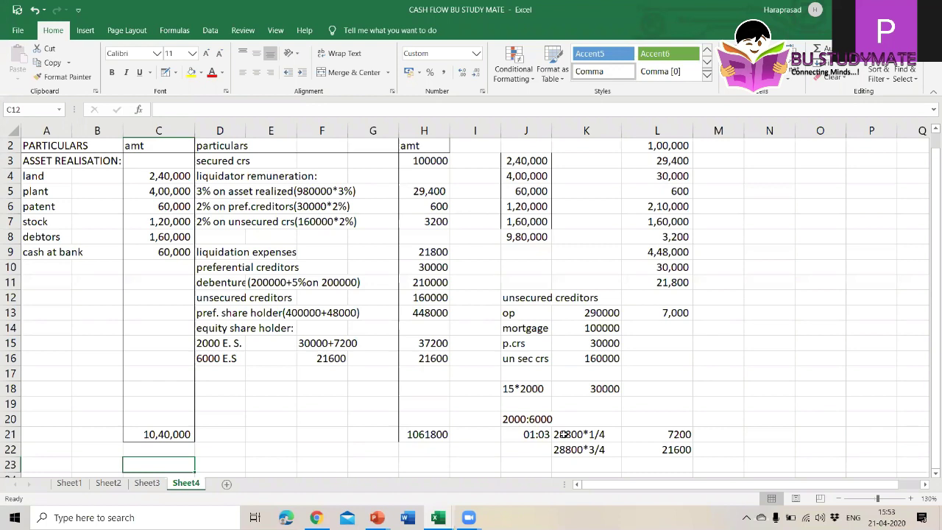
left_click(563, 435)
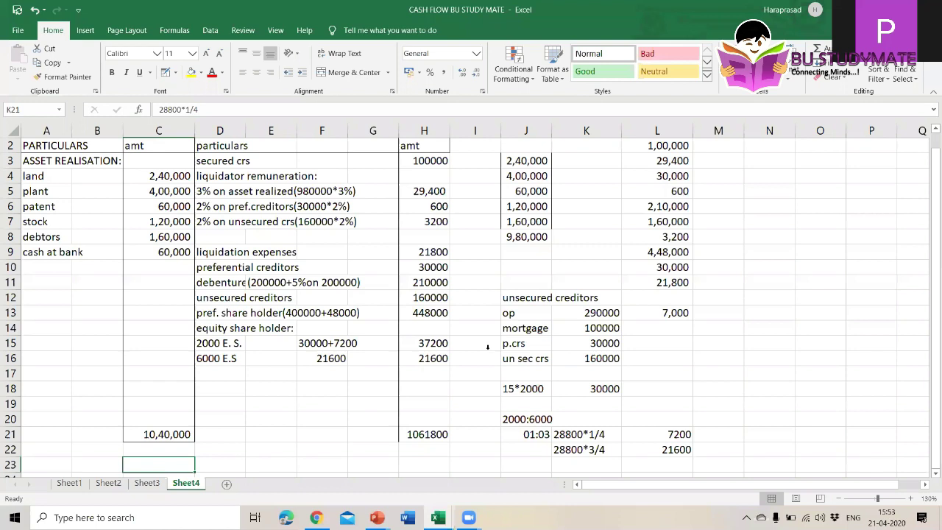
double_click(181, 108)
type("2")
key("BackSpace")
type("7000")
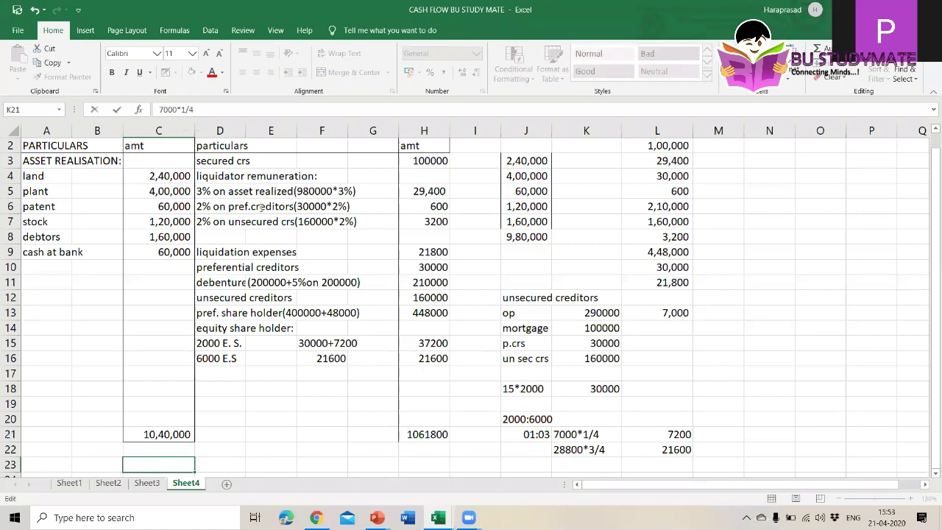
key("Return")
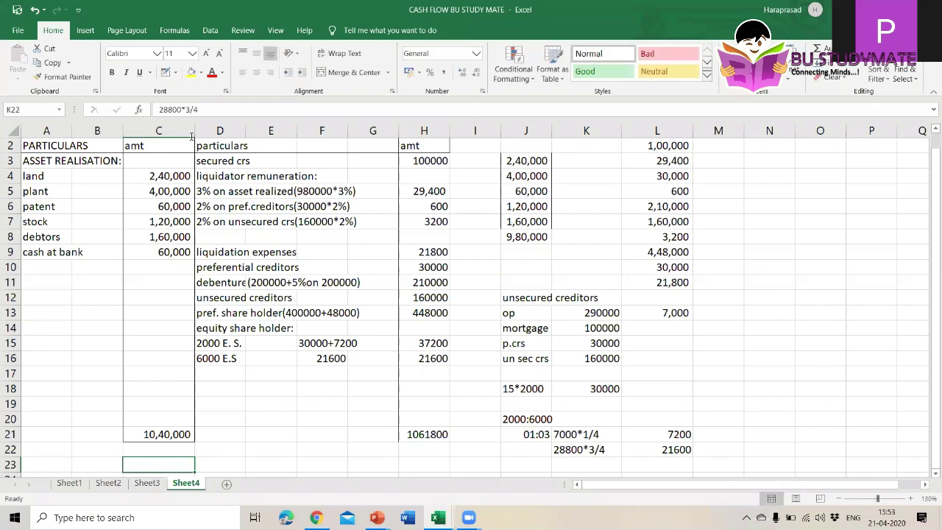
Step: Change the three-quarter working in K22 to 7000*3/4 and recalculate the shares in L21 and L22 on 7000
double_click(180, 108)
key("BackSpace")
type("7000")
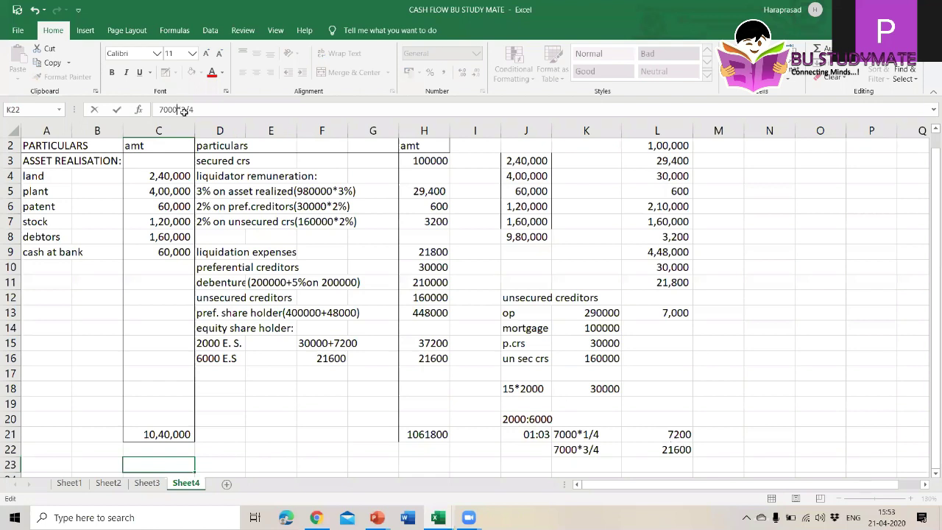
key("Return")
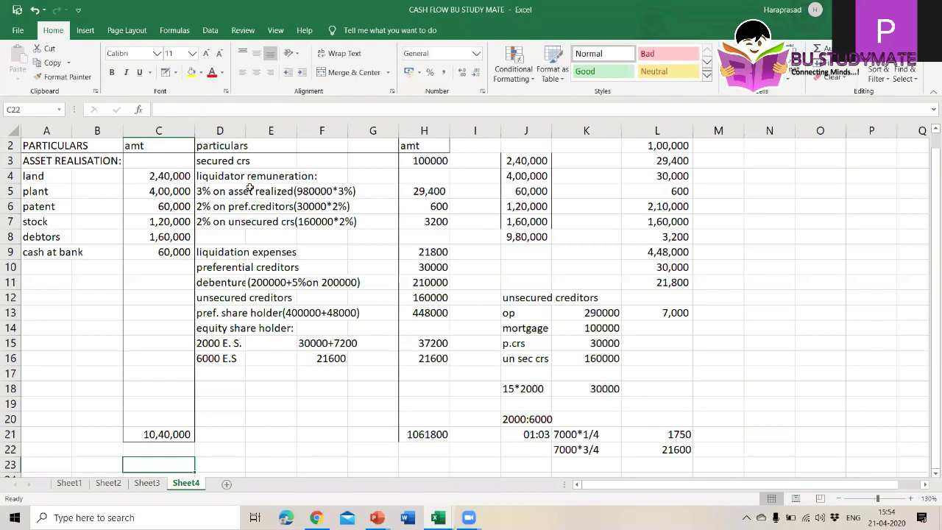
key("ctrl+Right")
key("Right")
Step: Correct the 2000 E. S. working in F15 to 30000+1750
left_click(204, 109)
key("BackSpace")
key("BackSpace")
key("BackSpace")
key("BackSpace")
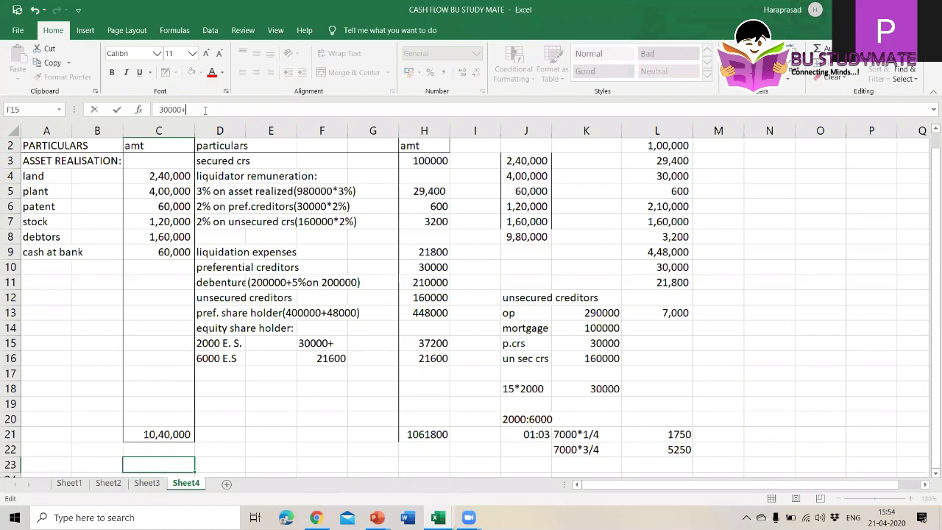
type("1750")
Step: Replace the 6000 E.S working amount in F16 with 5250
left_click(332, 358)
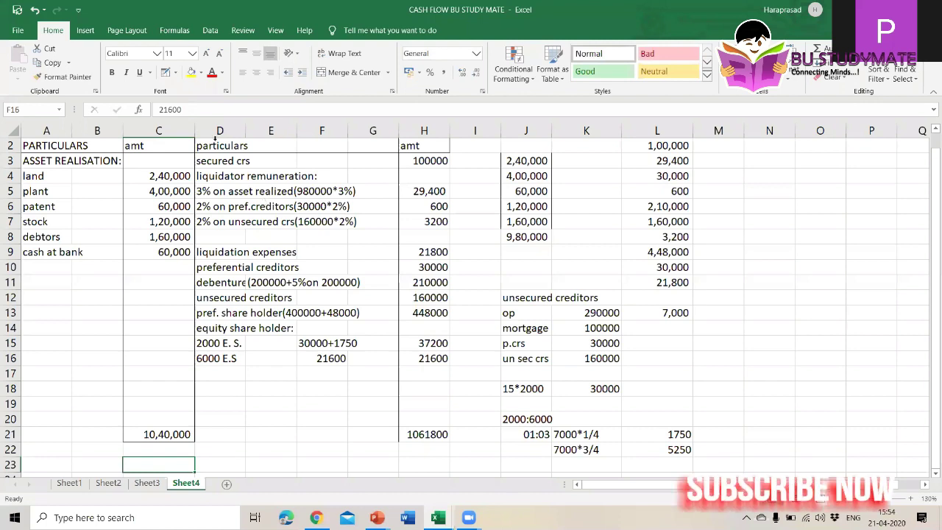
key("BackSpace")
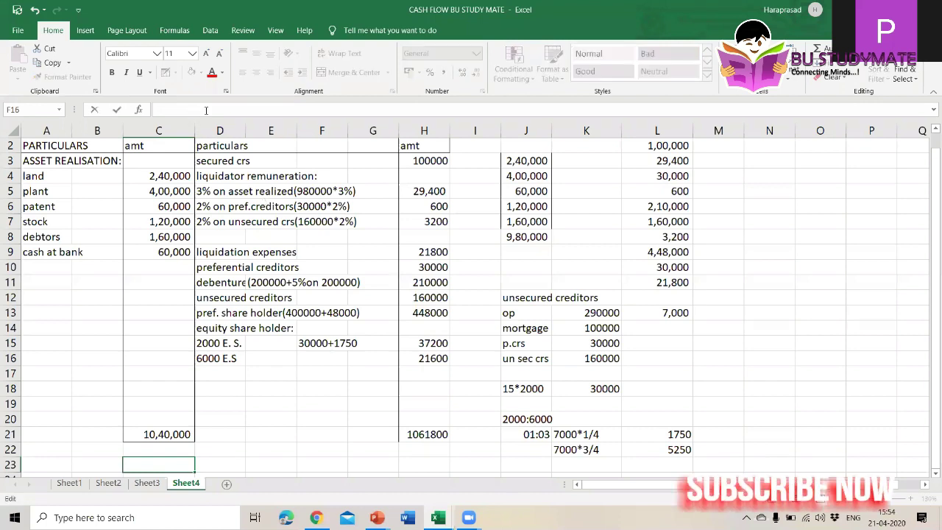
type("5250")
key("Return")
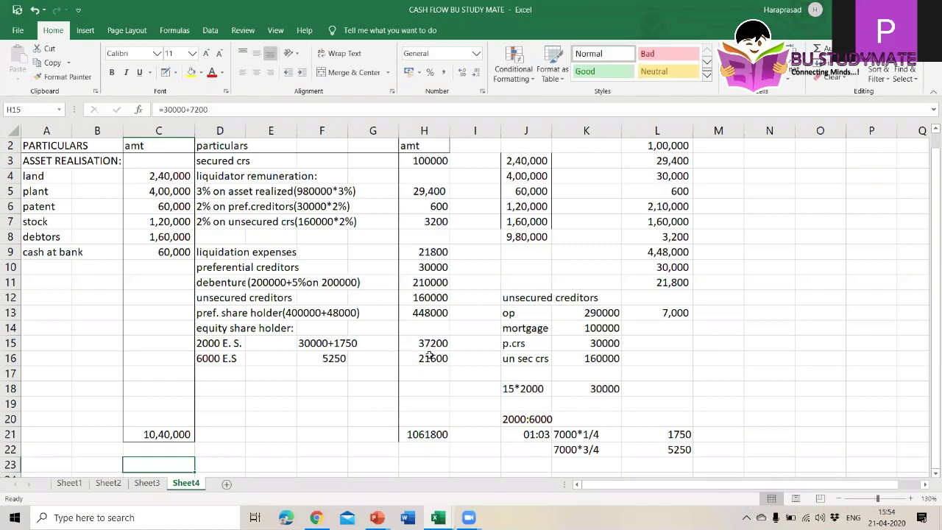
Step: Correct the equity shareholder payments in the amount column to =30000+1750 in H15 and 5250 in H16
key("F2")
key("BackSpace")
key("BackSpace")
key("BackSpace")
key("BackSpace")
type("175")
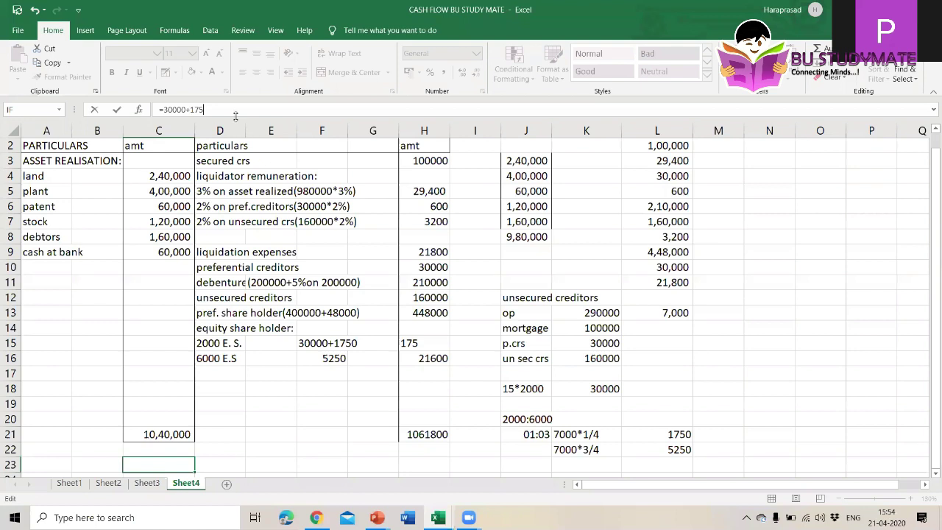
type("0")
key("Return")
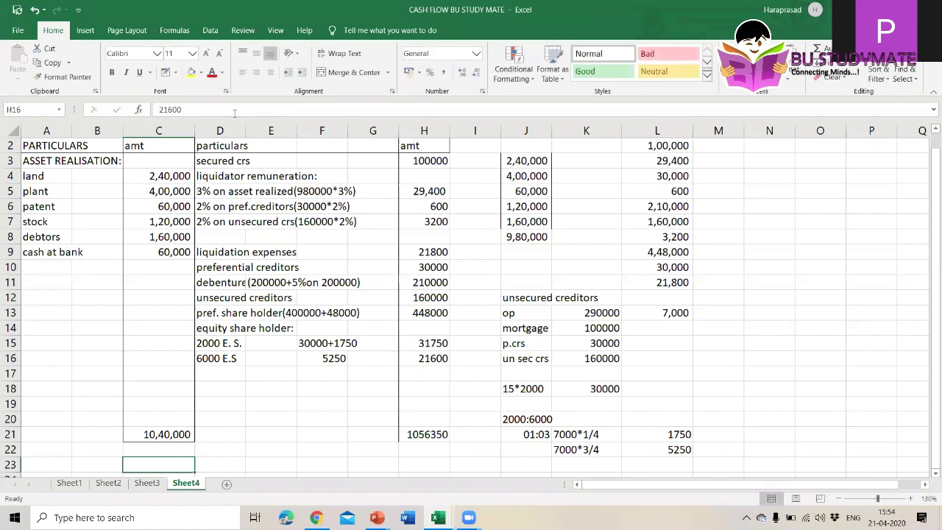
type("5250")
key("ctrl+Return")
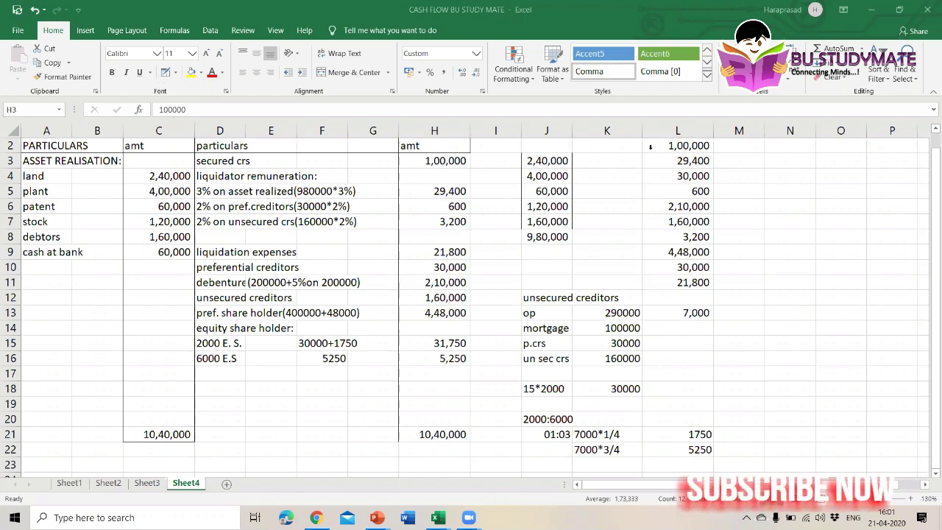
Step: Draw a border around the side deductions in column L, from row 2 down to row 12
left_click(167, 75)
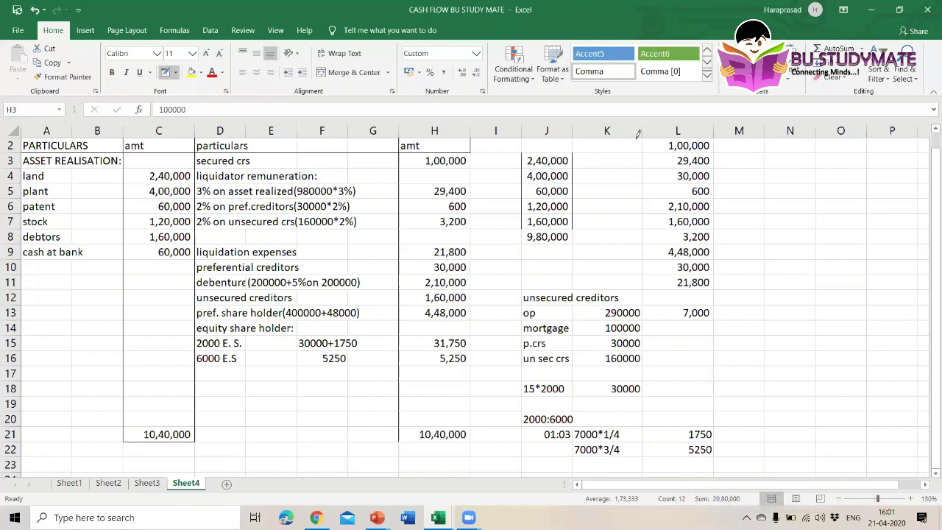
mouse_move(643, 139)
left_mouse_down()
mouse_move(655, 295)
mouse_move(647, 302)
left_mouse_up()
mouse_move(659, 146)
left_mouse_down()
mouse_move(677, 195)
mouse_move(683, 295)
left_mouse_up()
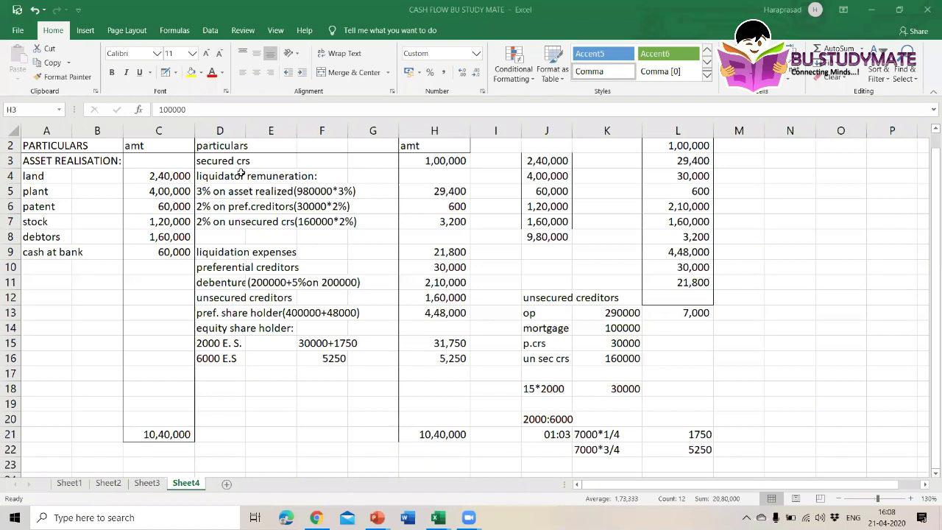
Step: Rewrite the debenture working in E11 as (200000+10000)
left_click(254, 282)
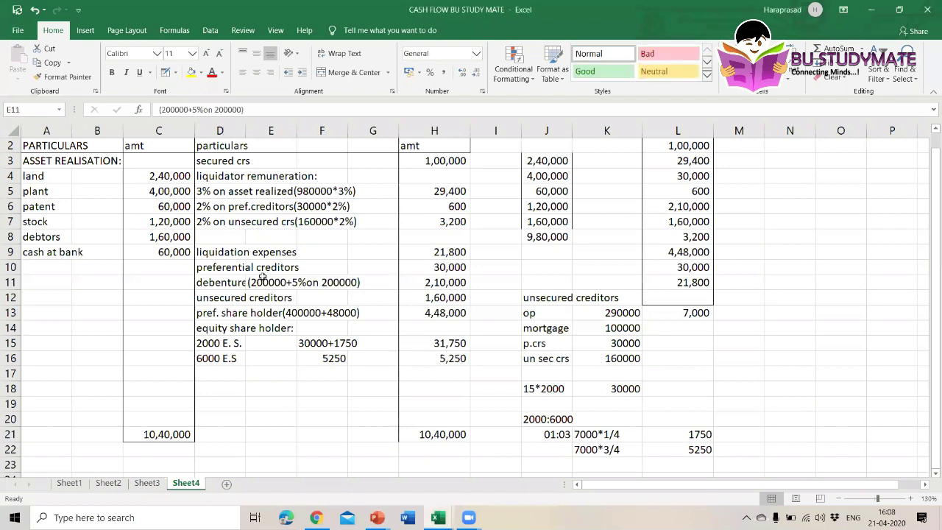
left_click(245, 109)
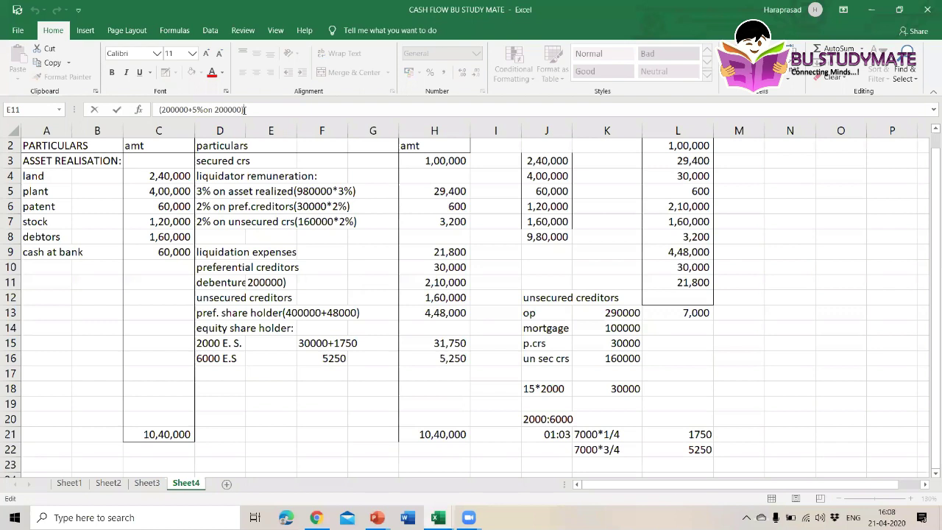
key("BackSpace")
key("BackSpace")
key("BackSpace")
key("BackSpace")
key("BackSpace")
key("BackSpace")
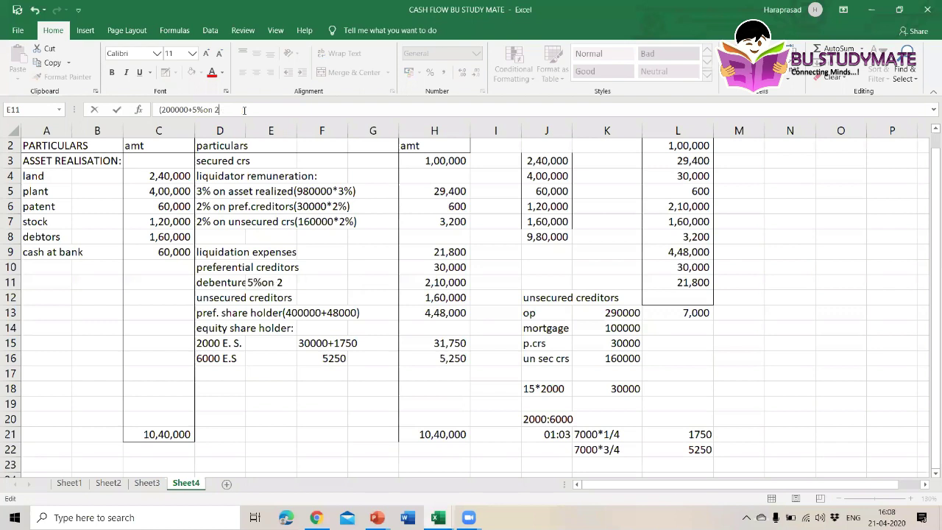
key("BackSpace")
key("BackSpace")
key("BackSpace")
key("BackSpace")
key("BackSpace")
key("BackSpace")
type("10000)")
key("Return")
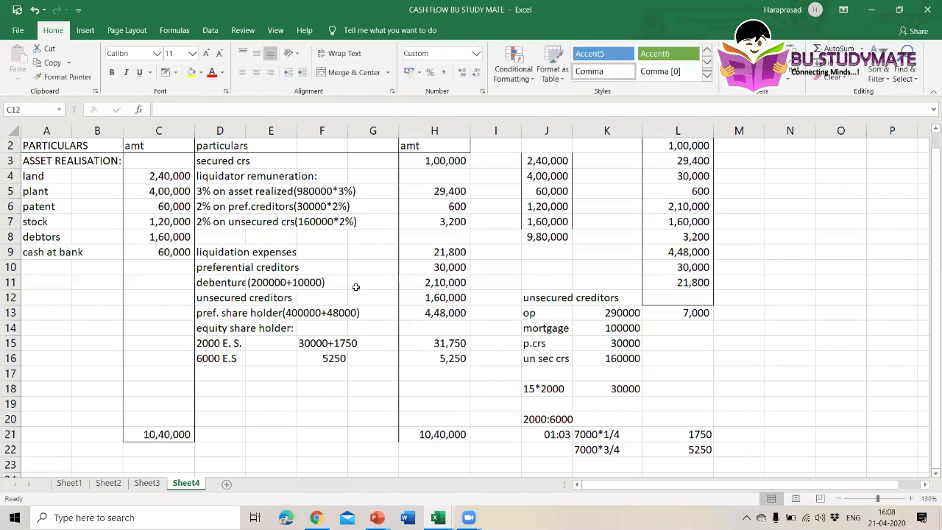